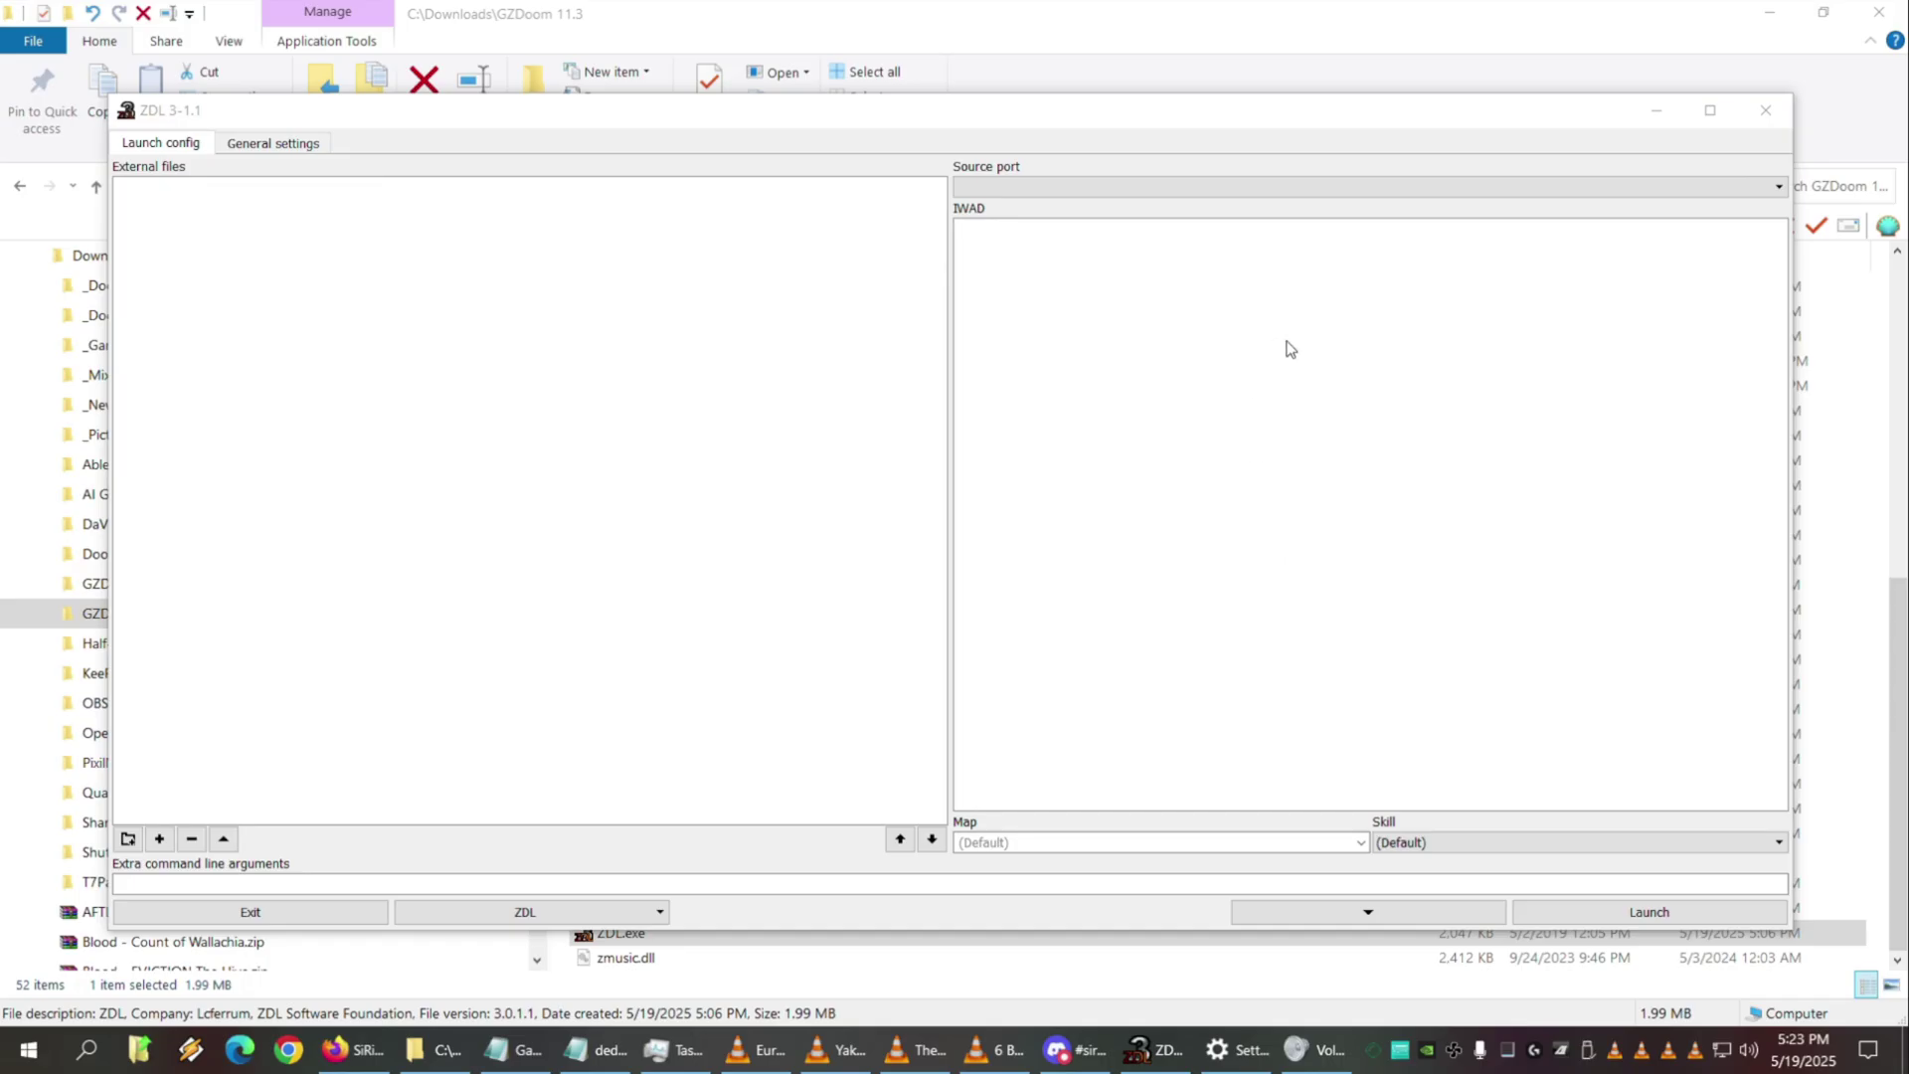
Add gzdoom.exe from the GZDoom 11.3 folder as a source port in the general settings
{"action": "left_click", "coordinate": [273, 142]}
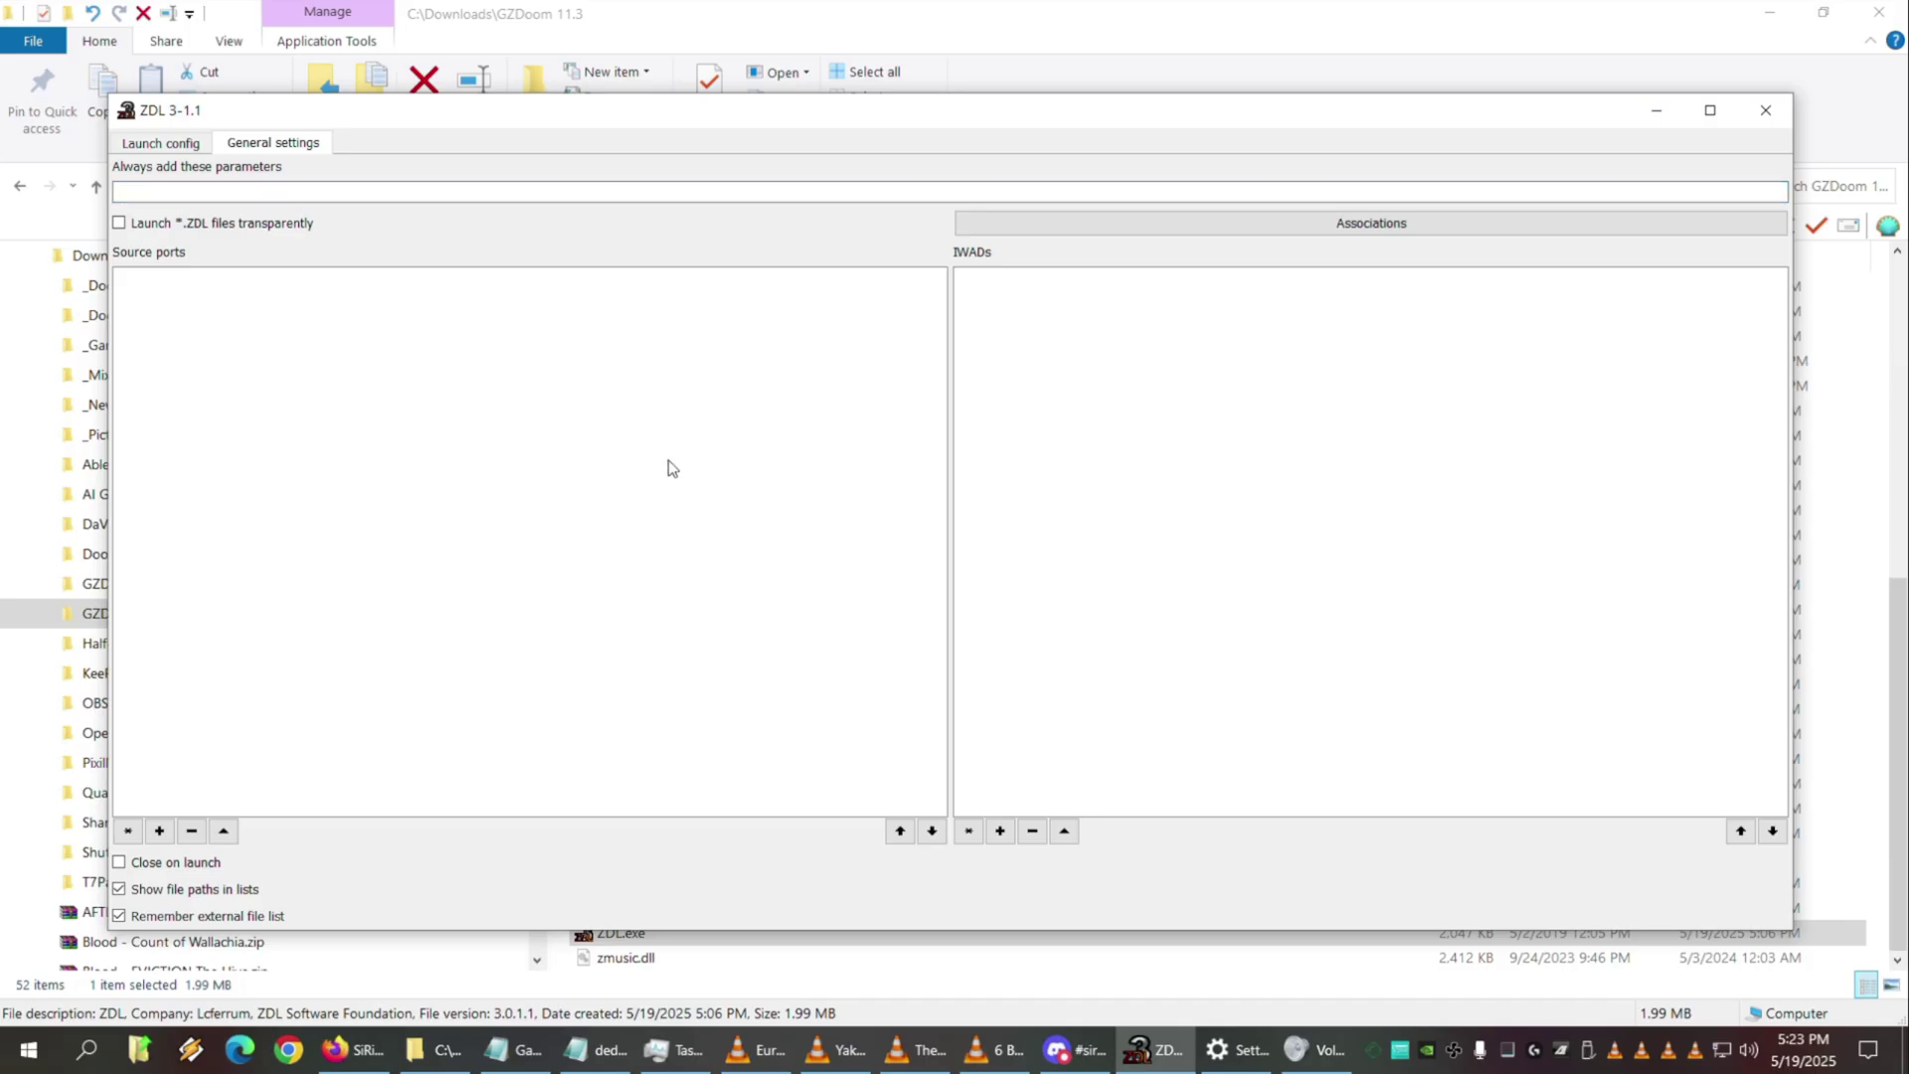
{"action": "left_click", "coordinate": [159, 834]}
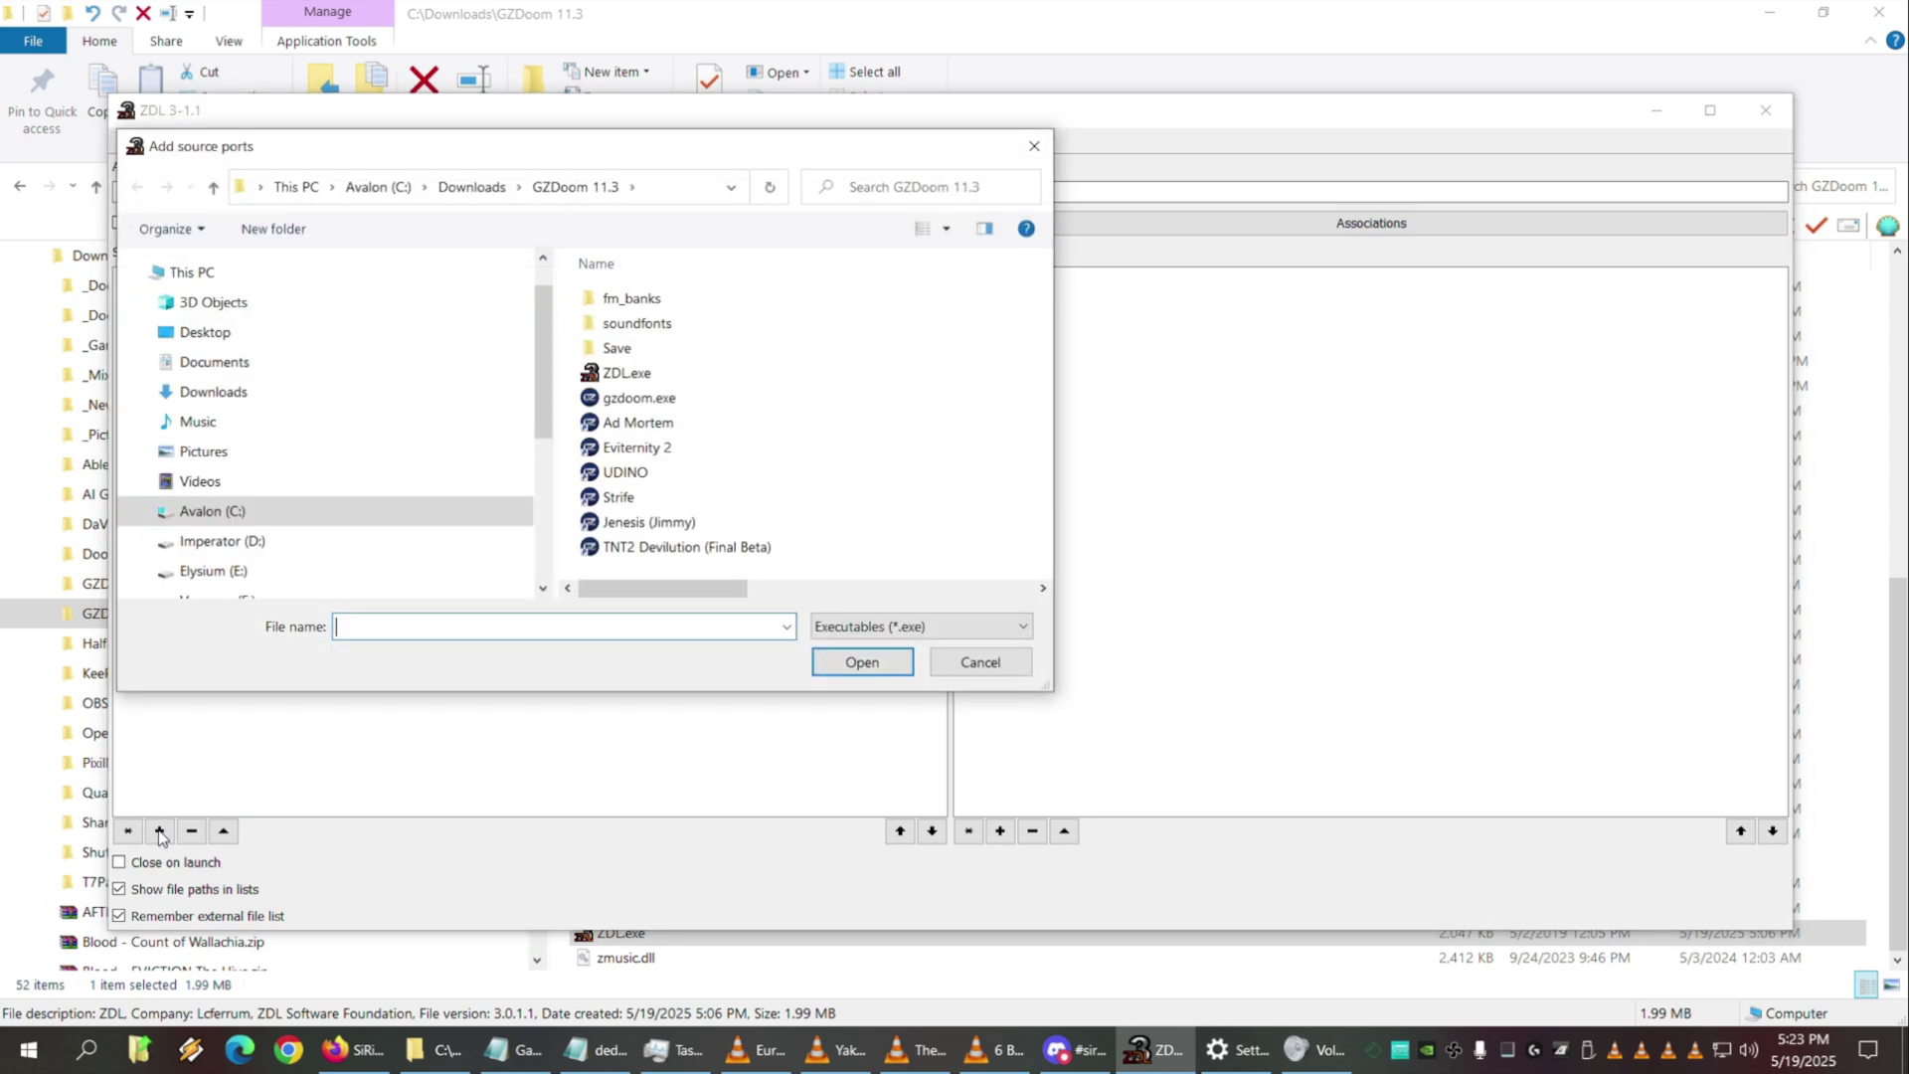
{"action": "left_click_drag", "start_coordinate": [1046, 685], "coordinate": [1623, 940]}
{"action": "left_click", "coordinate": [142, 511]}
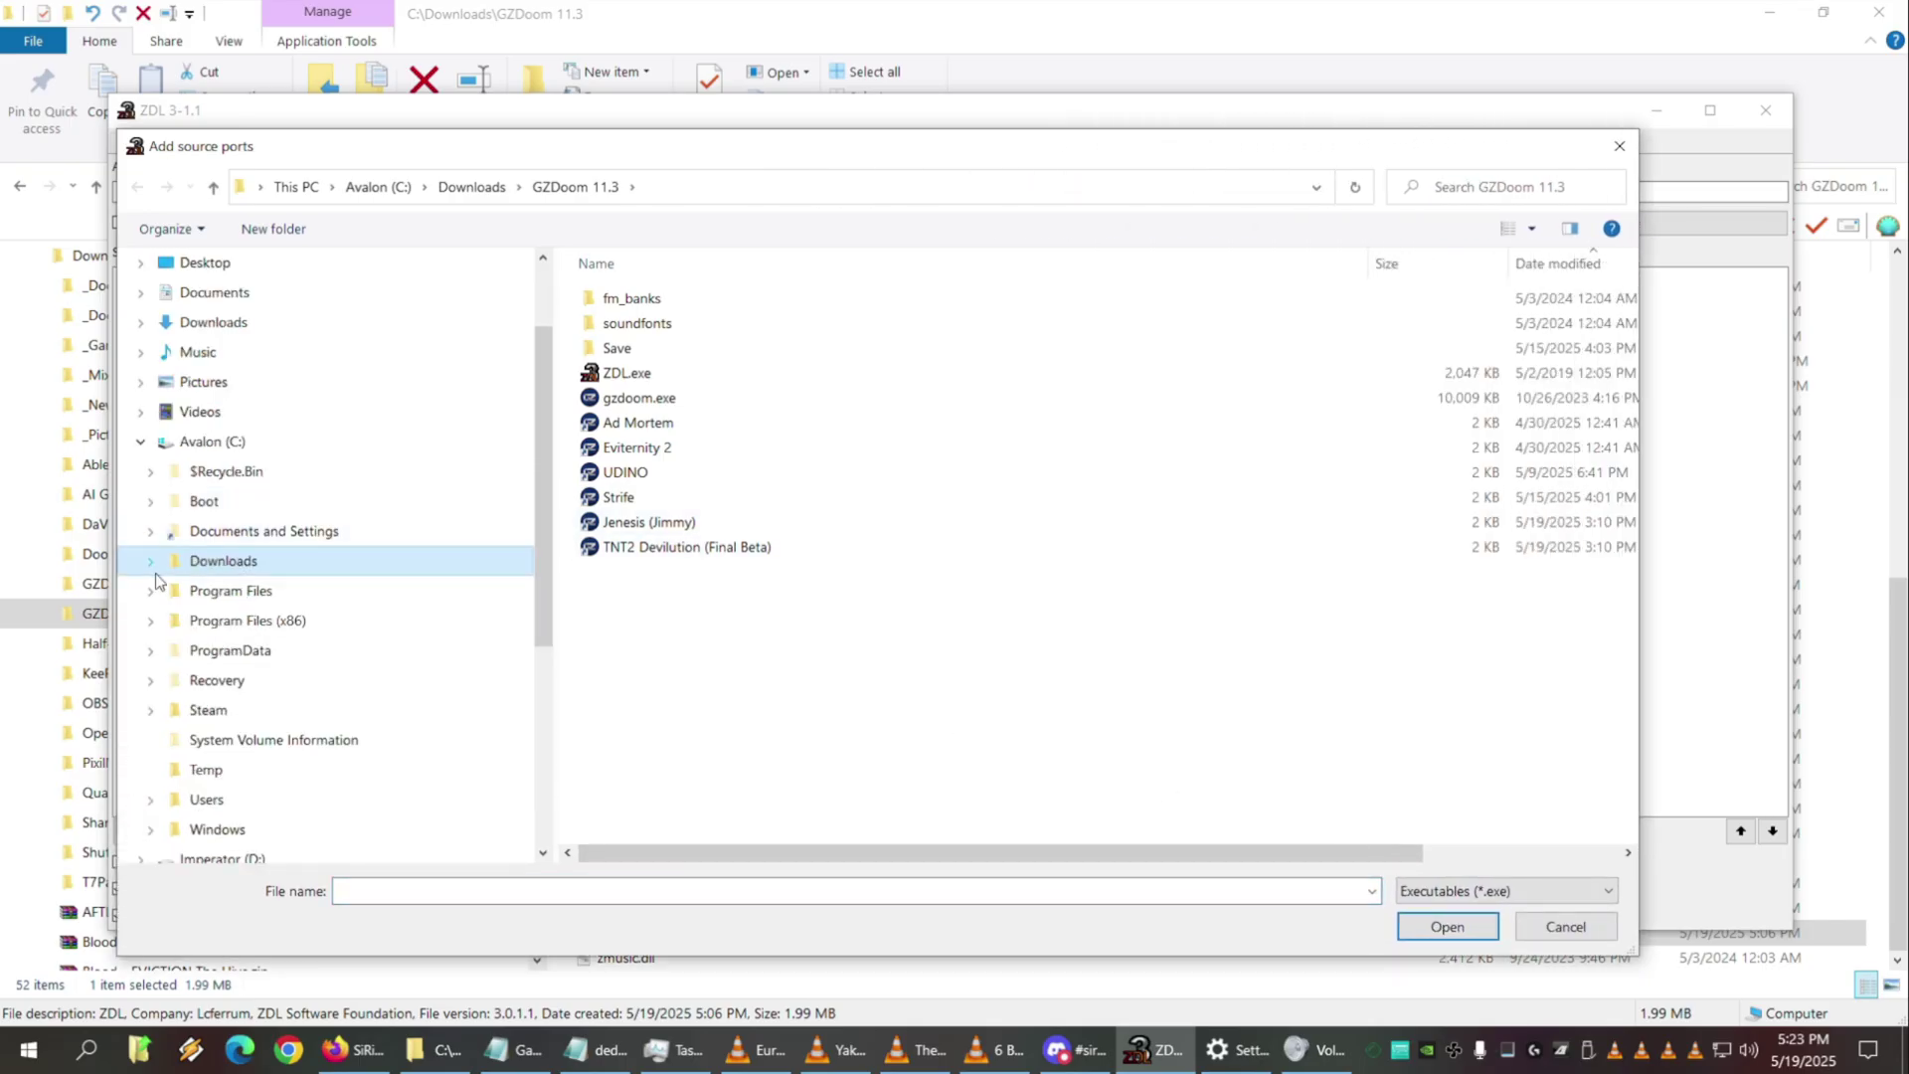
{"action": "left_click", "coordinate": [151, 561]}
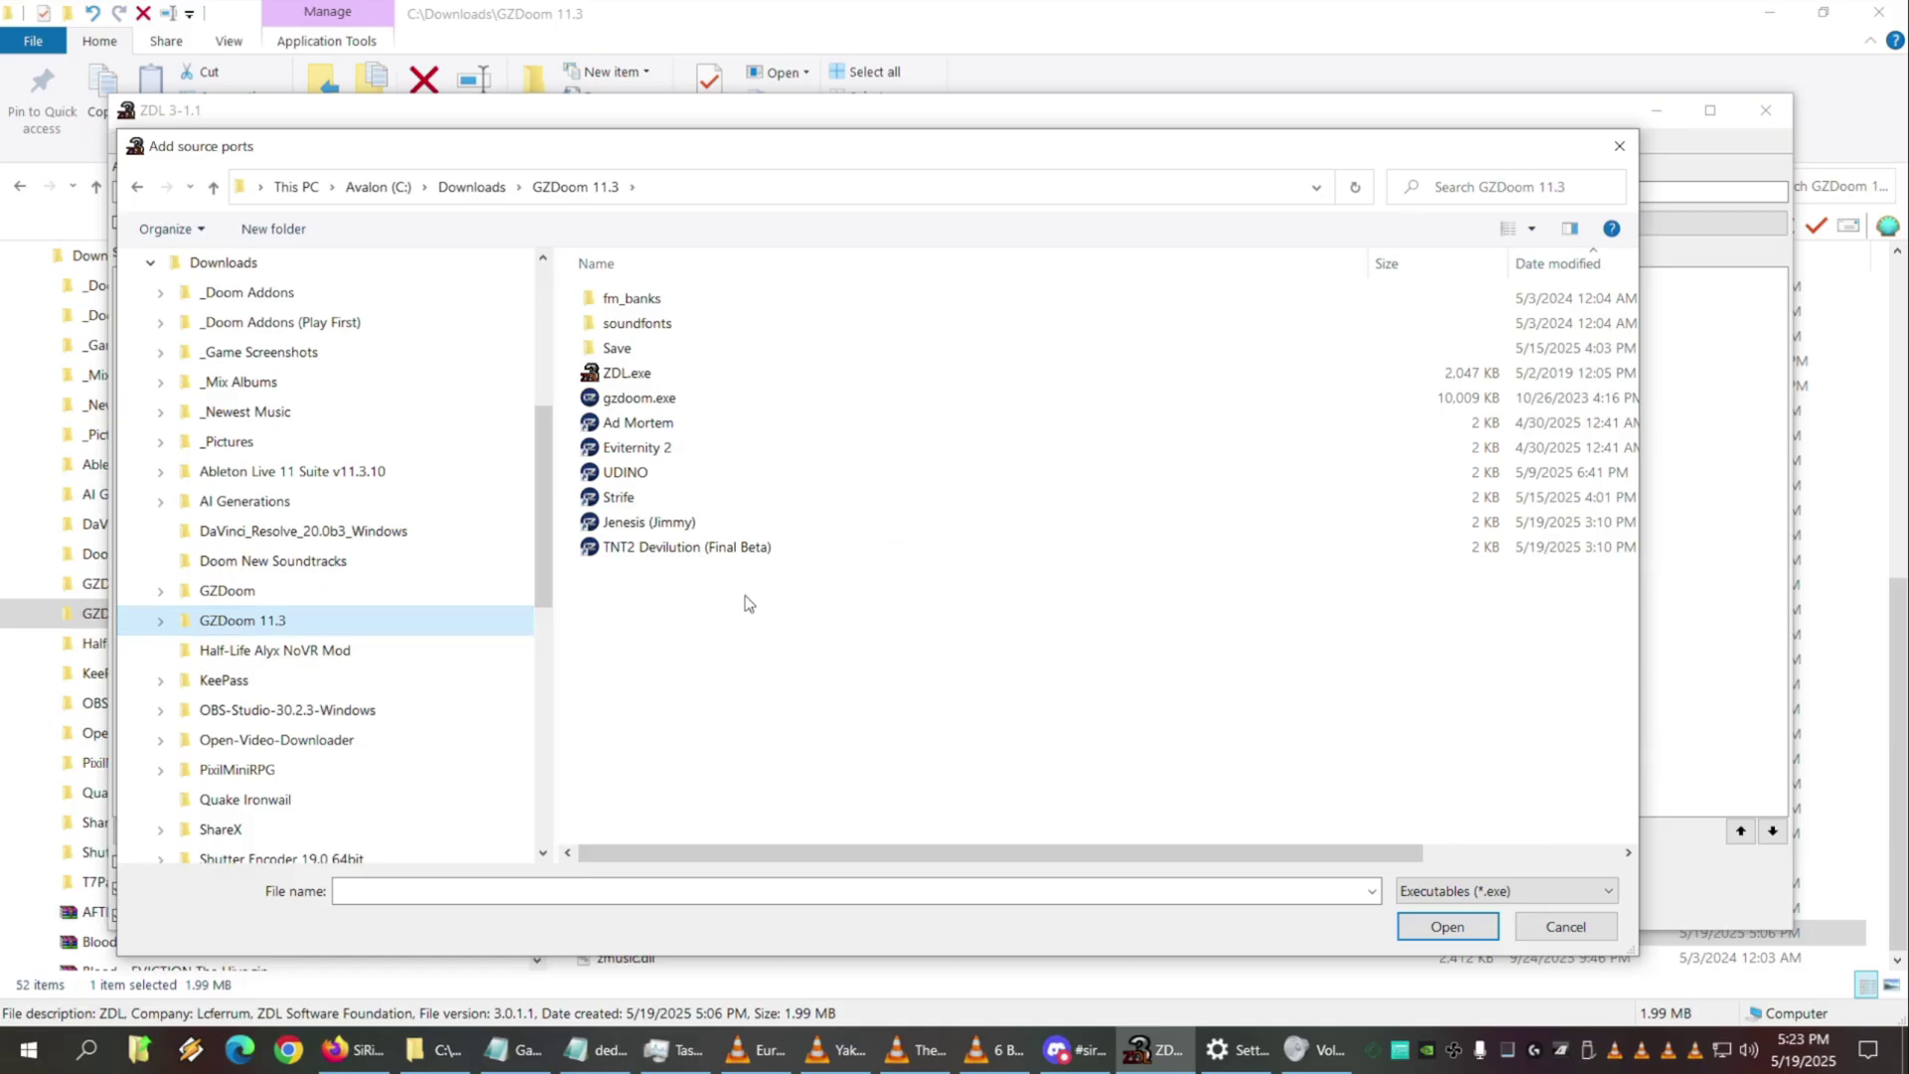
{"action": "left_click", "coordinate": [648, 400]}
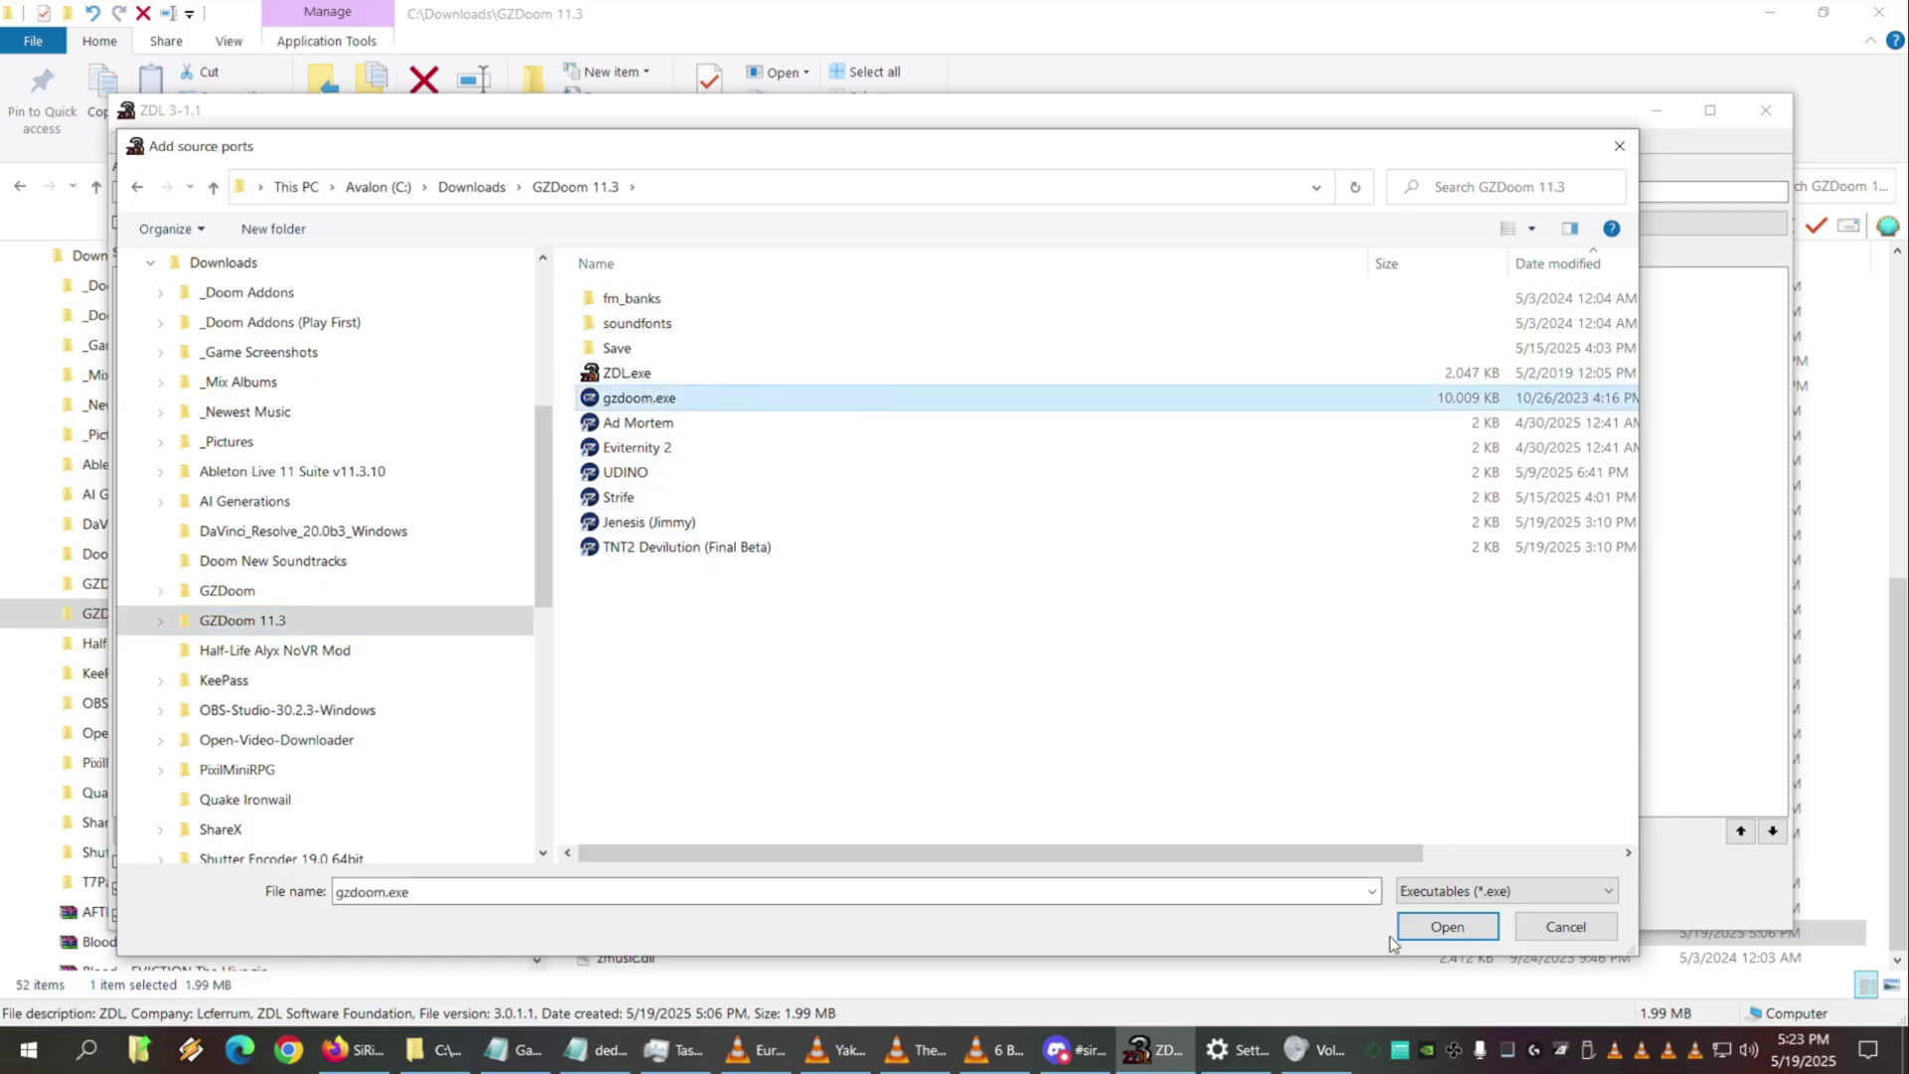
{"action": "left_click", "coordinate": [1430, 926]}
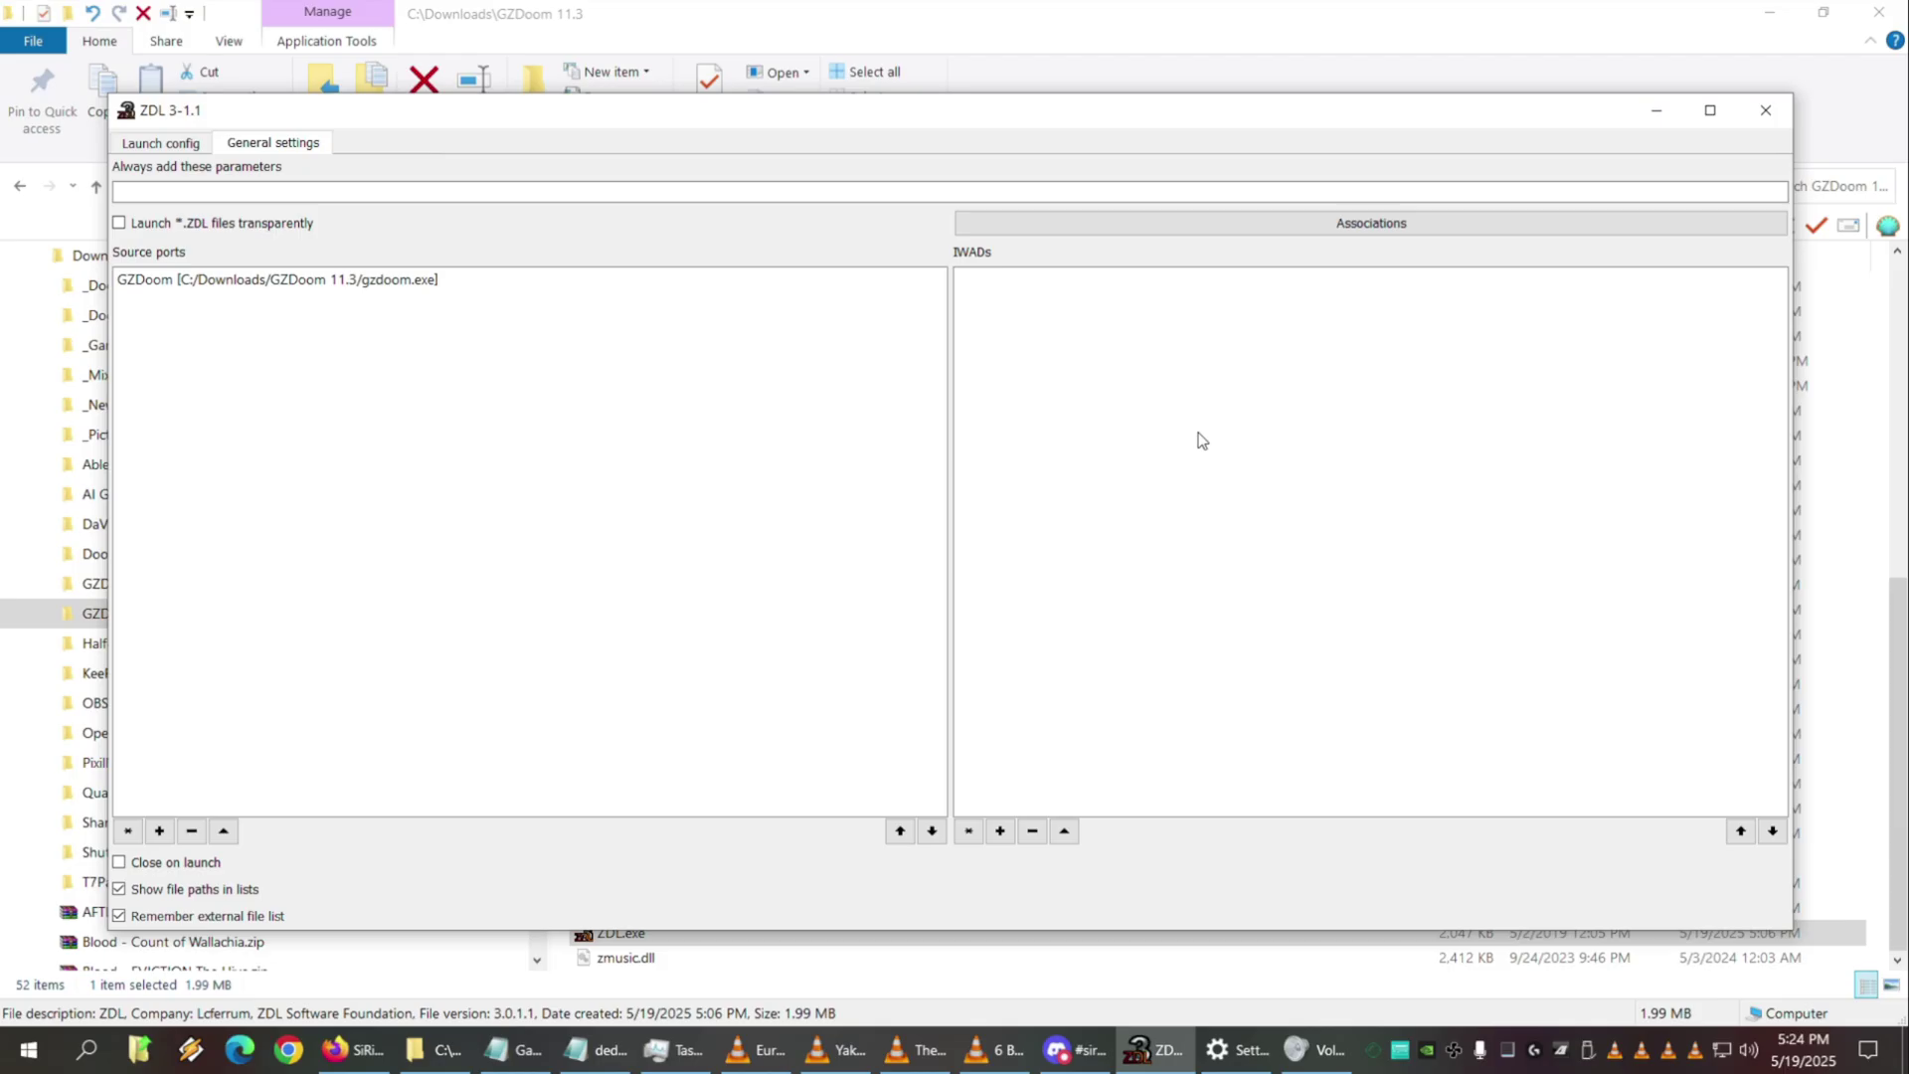
Begin adding IWADs and duplicate DOOM2.WAD, HEXEN.WAD, PLUTONIA.WAD and TNT.WAD within the GZDoom 11.3 folder
{"action": "left_click", "coordinate": [1001, 830]}
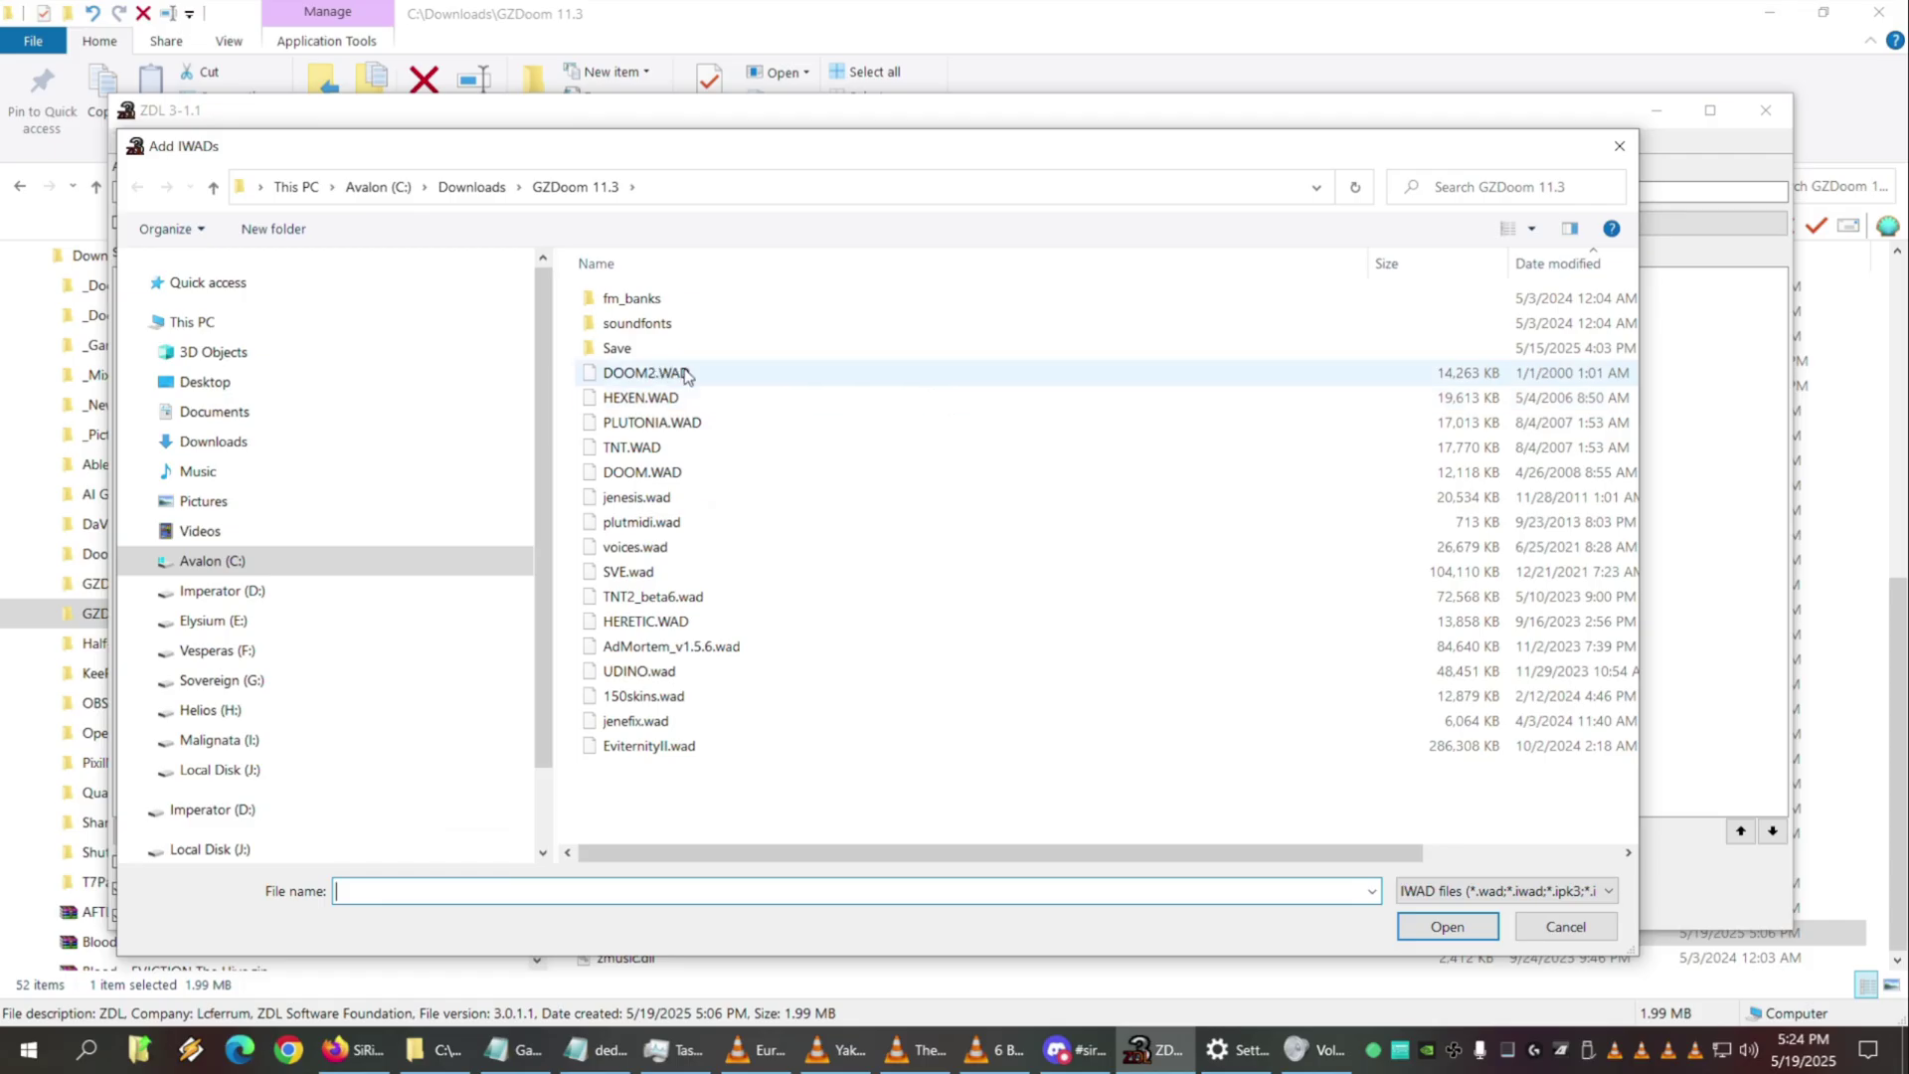
{"action": "left_click", "coordinate": [641, 373]}
{"action": "left_click", "coordinate": [644, 400], "text": "shift"}
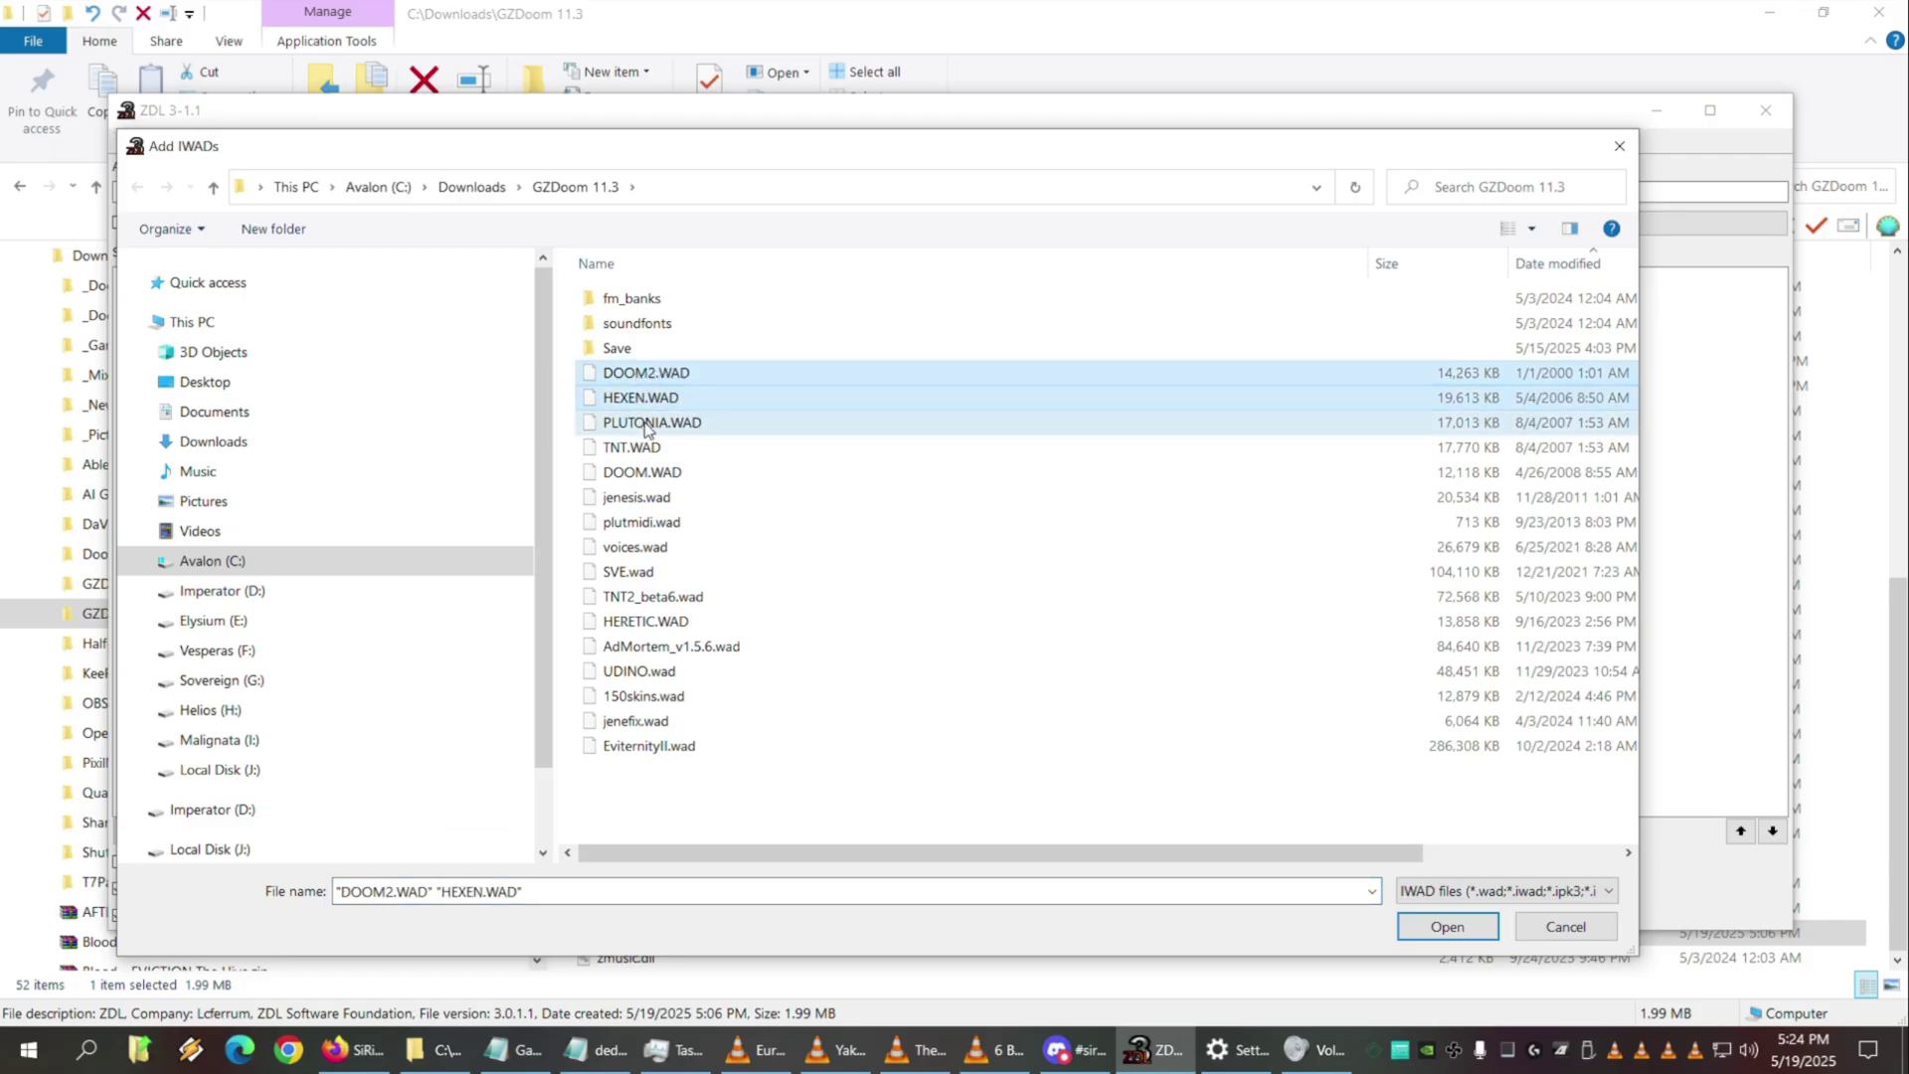
{"action": "left_click", "coordinate": [645, 422], "text": "ctrl"}
{"action": "left_click", "coordinate": [633, 448], "text": "ctrl"}
{"action": "key", "text": "ctrl+c"}
{"action": "key", "text": "ctrl+v"}
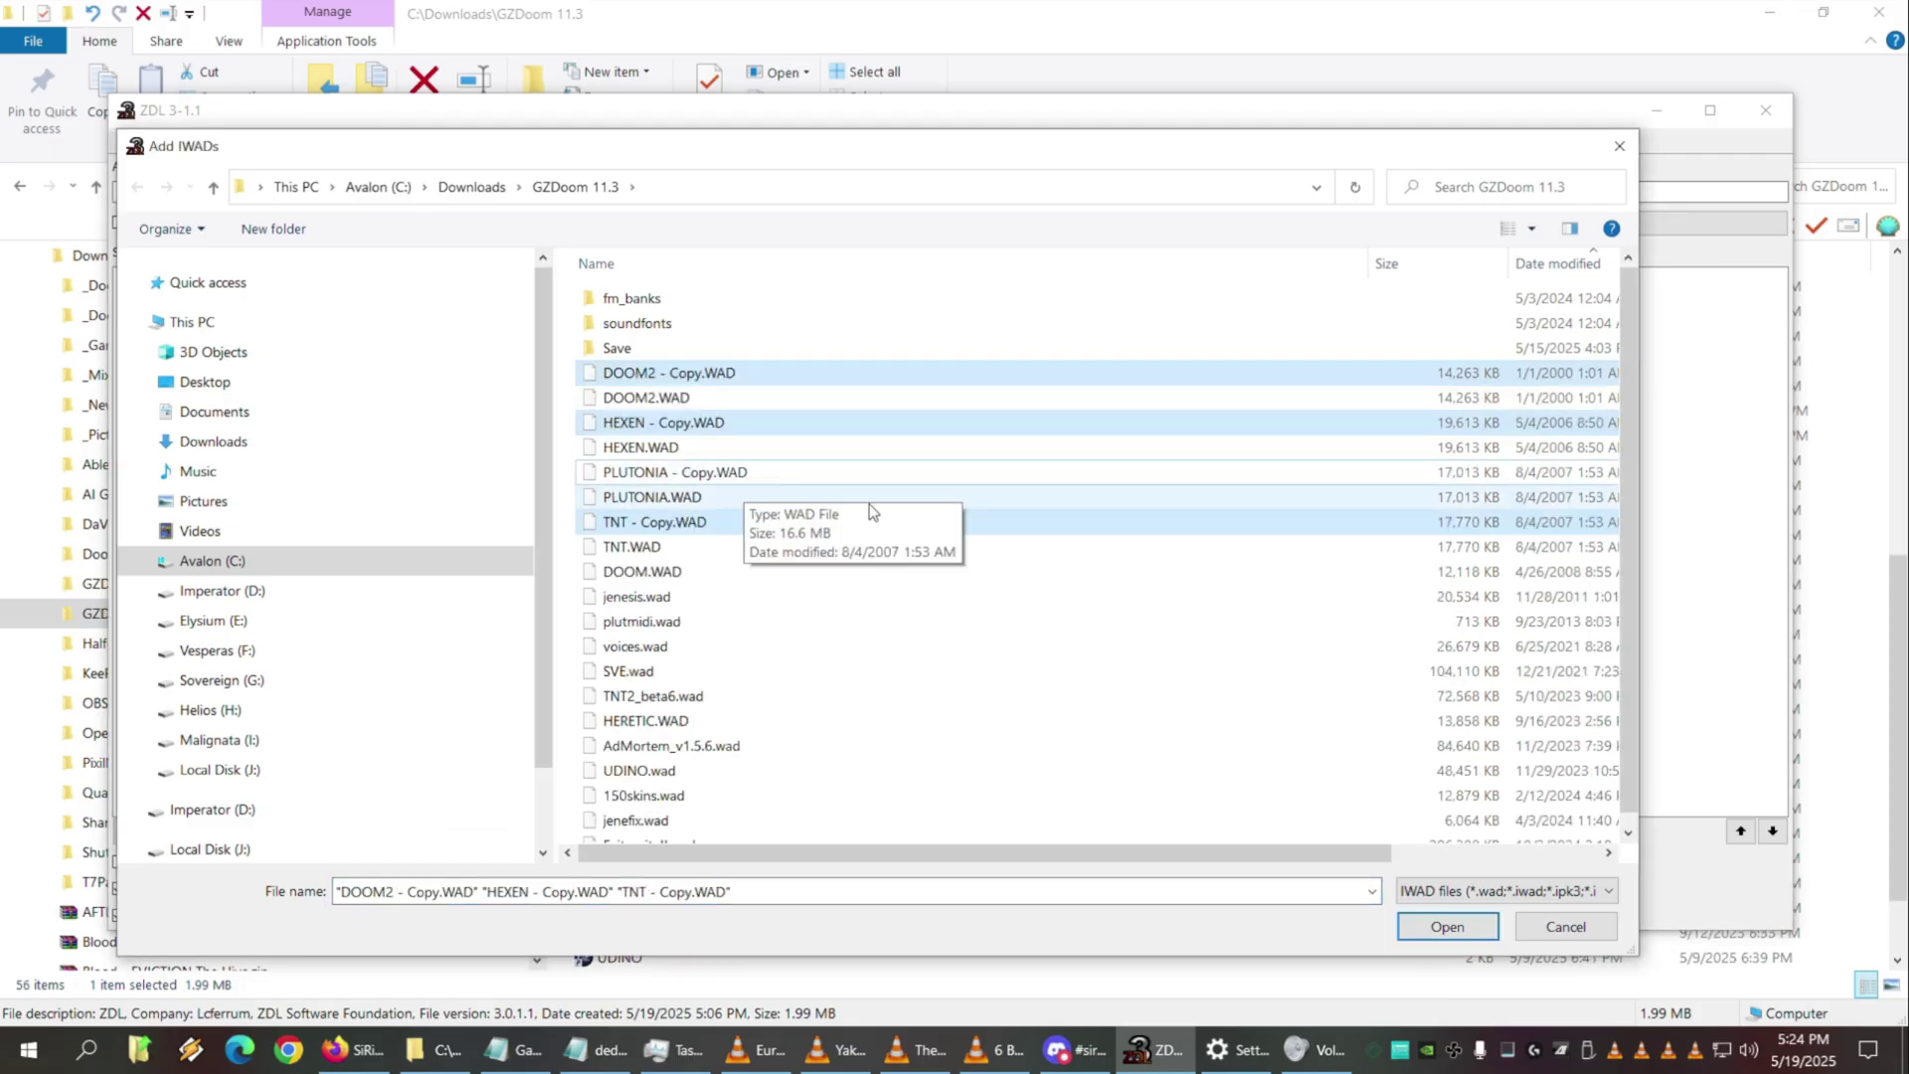
Add the original DOOM2.WAD, HEXEN.WAD, PLUTONIA.WAD, TNT.WAD, DOOM.WAD, SVE.wad and HERETIC.WAD to the IWADs list
{"action": "left_click", "coordinate": [668, 400]}
{"action": "left_click", "coordinate": [656, 450], "text": "ctrl"}
{"action": "left_click", "coordinate": [776, 499], "text": "ctrl"}
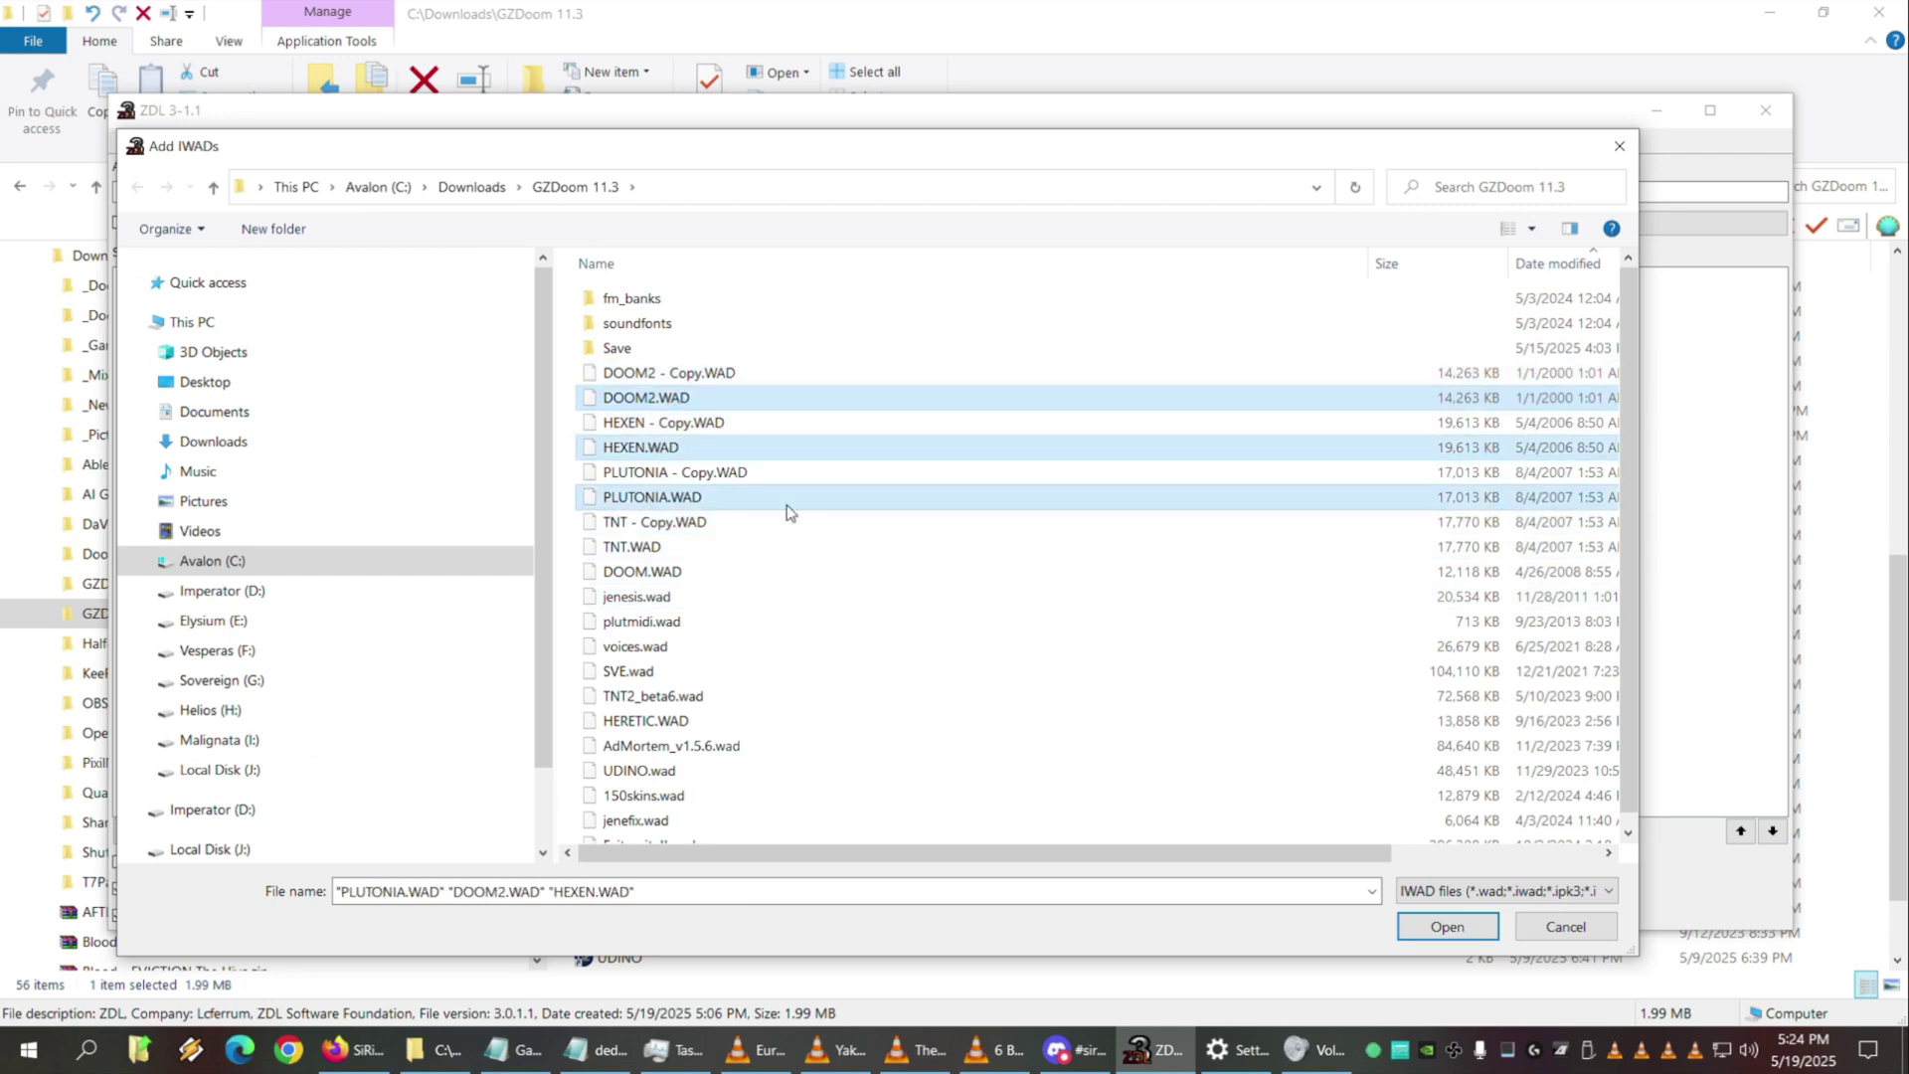
{"action": "left_click", "coordinate": [619, 572], "text": "ctrl"}
{"action": "left_click", "coordinate": [627, 547], "text": "ctrl"}
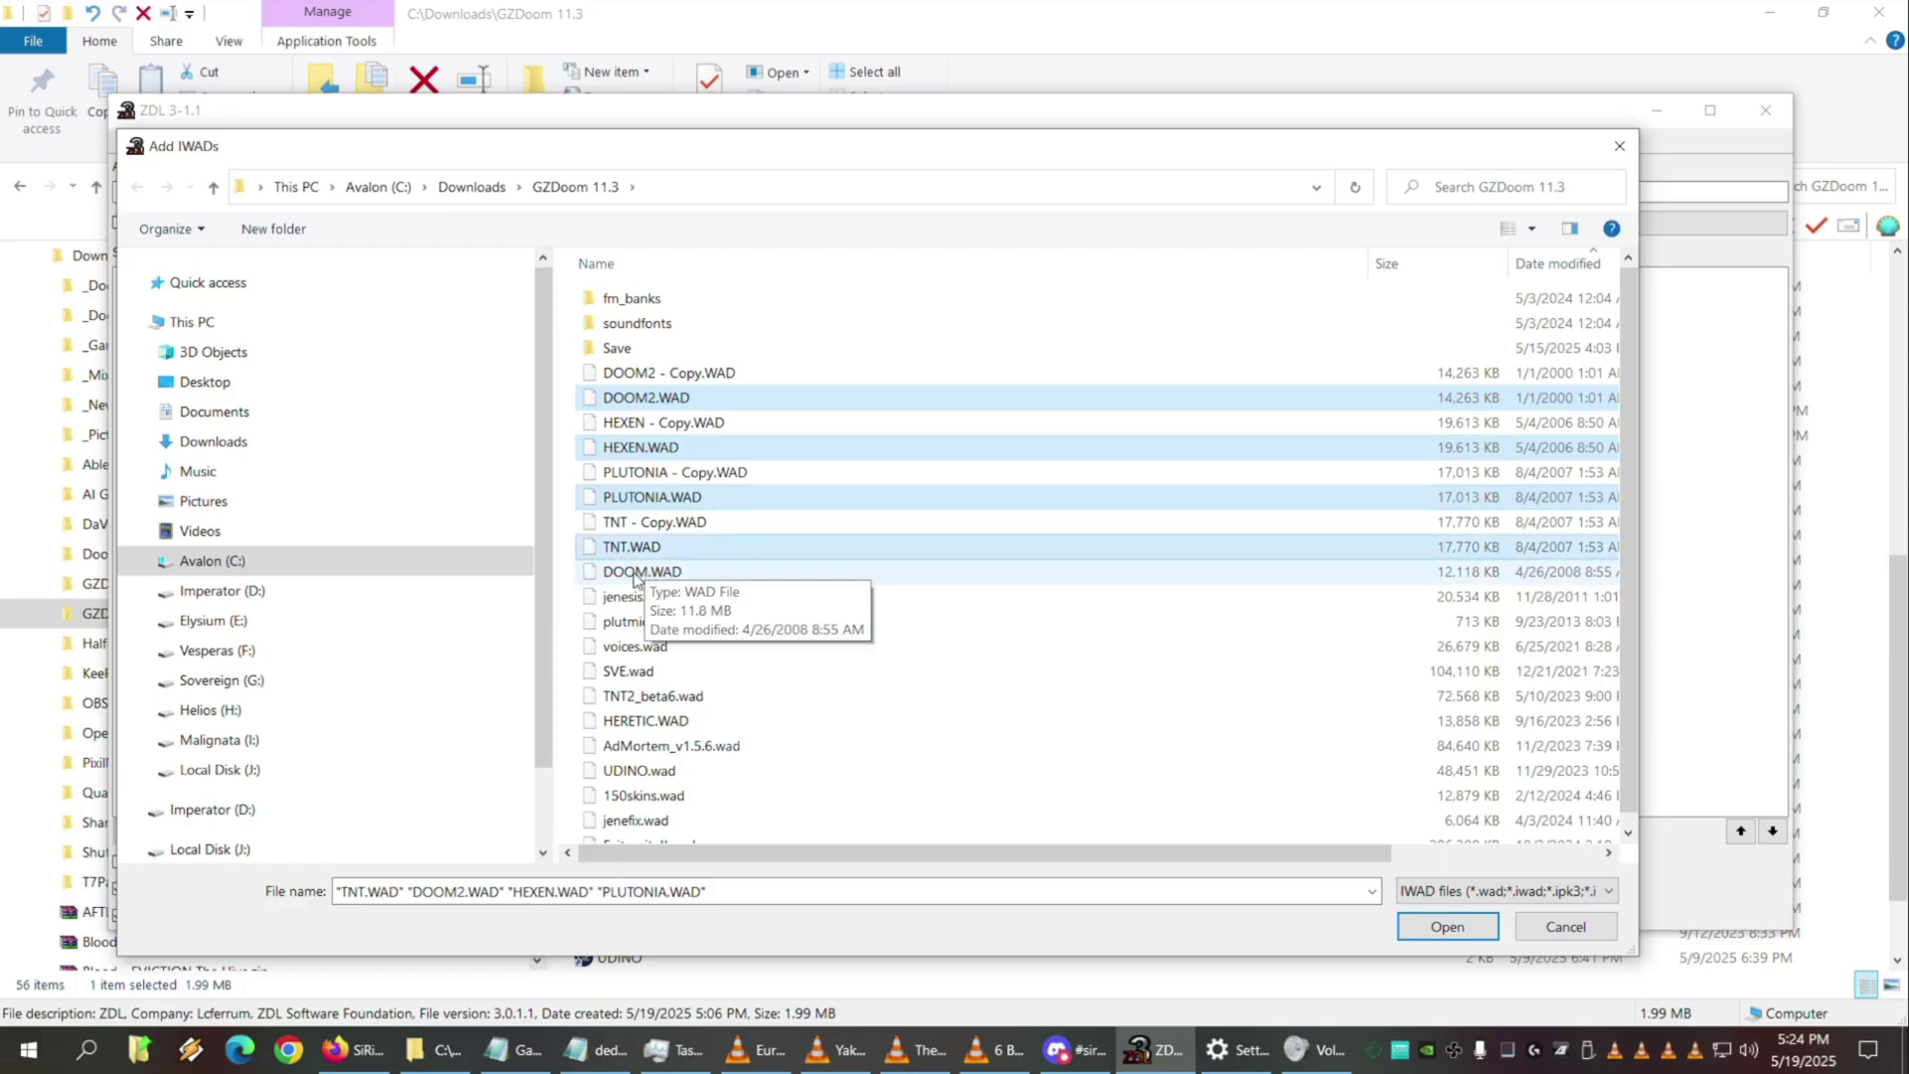
{"action": "left_click", "coordinate": [617, 668], "text": "ctrl"}
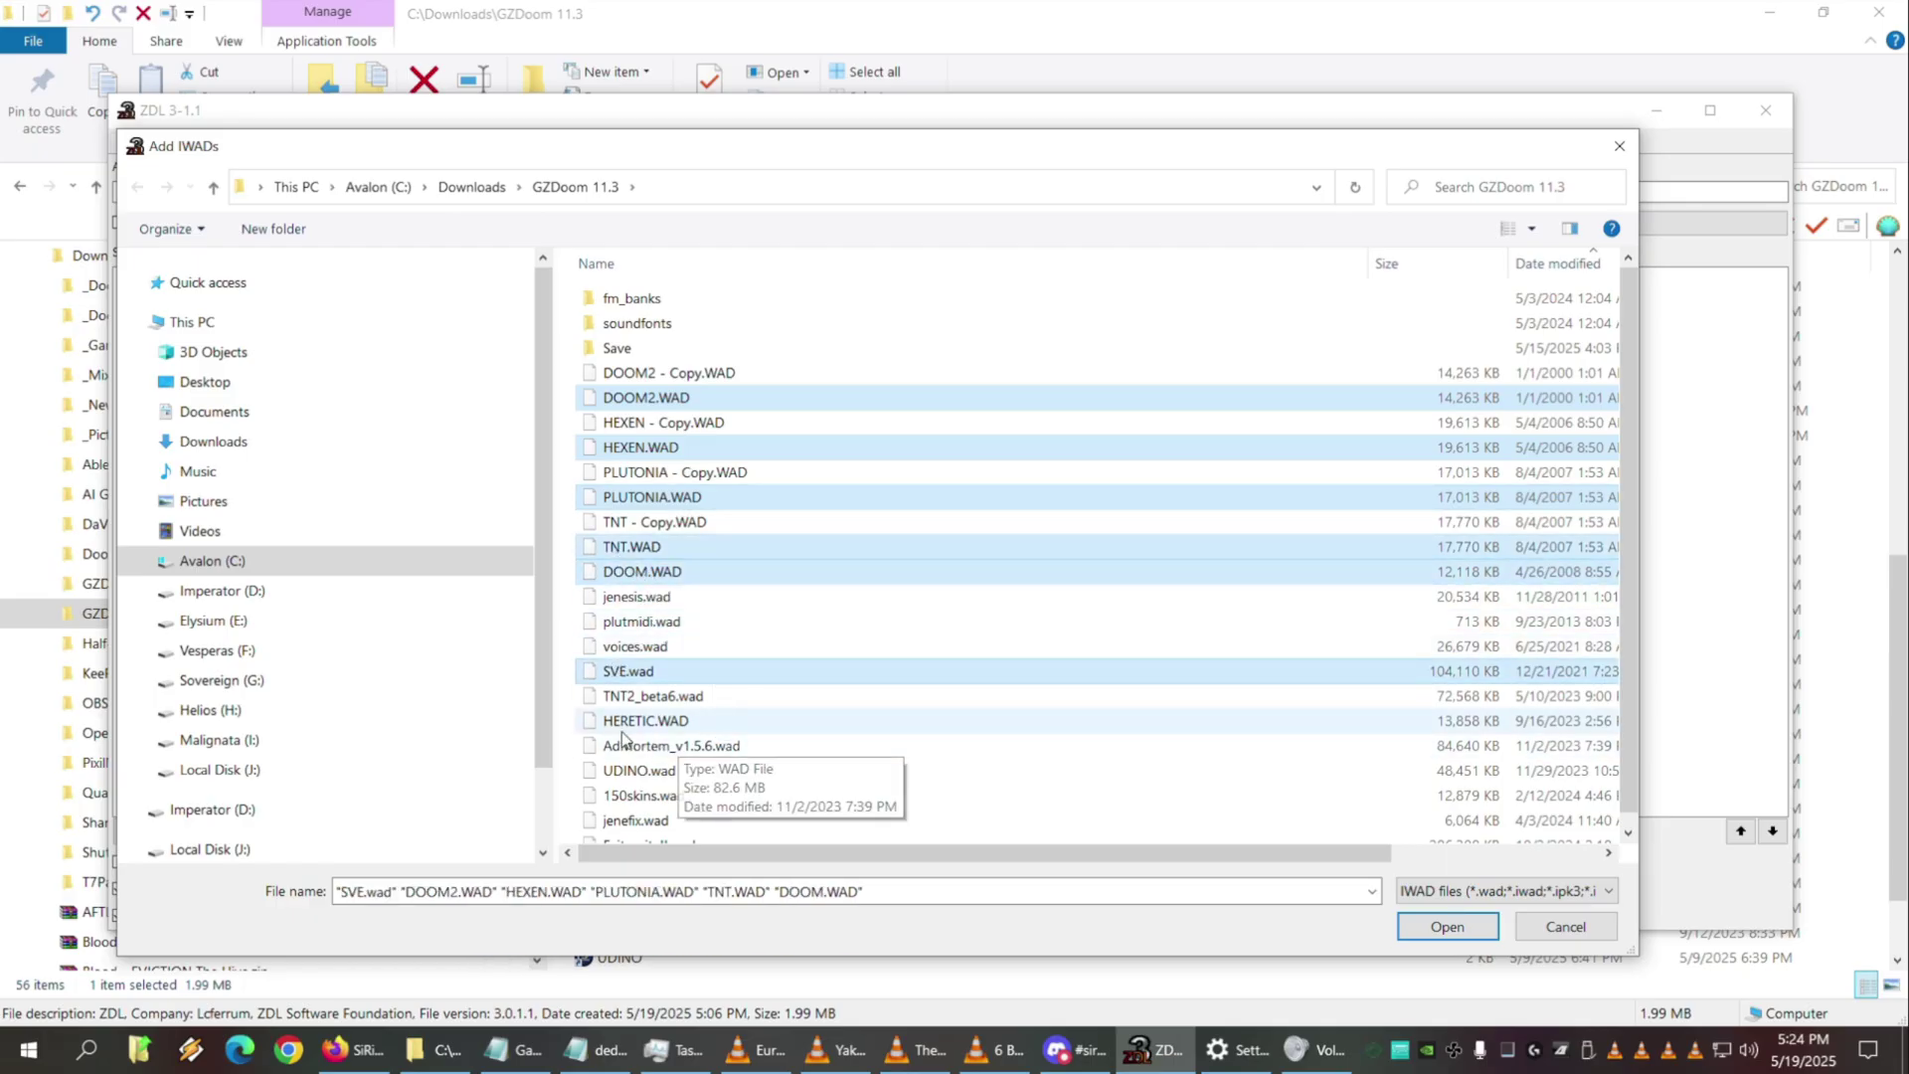
{"action": "left_click", "coordinate": [696, 720], "text": "ctrl"}
{"action": "scroll", "coordinate": [738, 733], "scroll_direction": "down", "scroll_amount": 1}
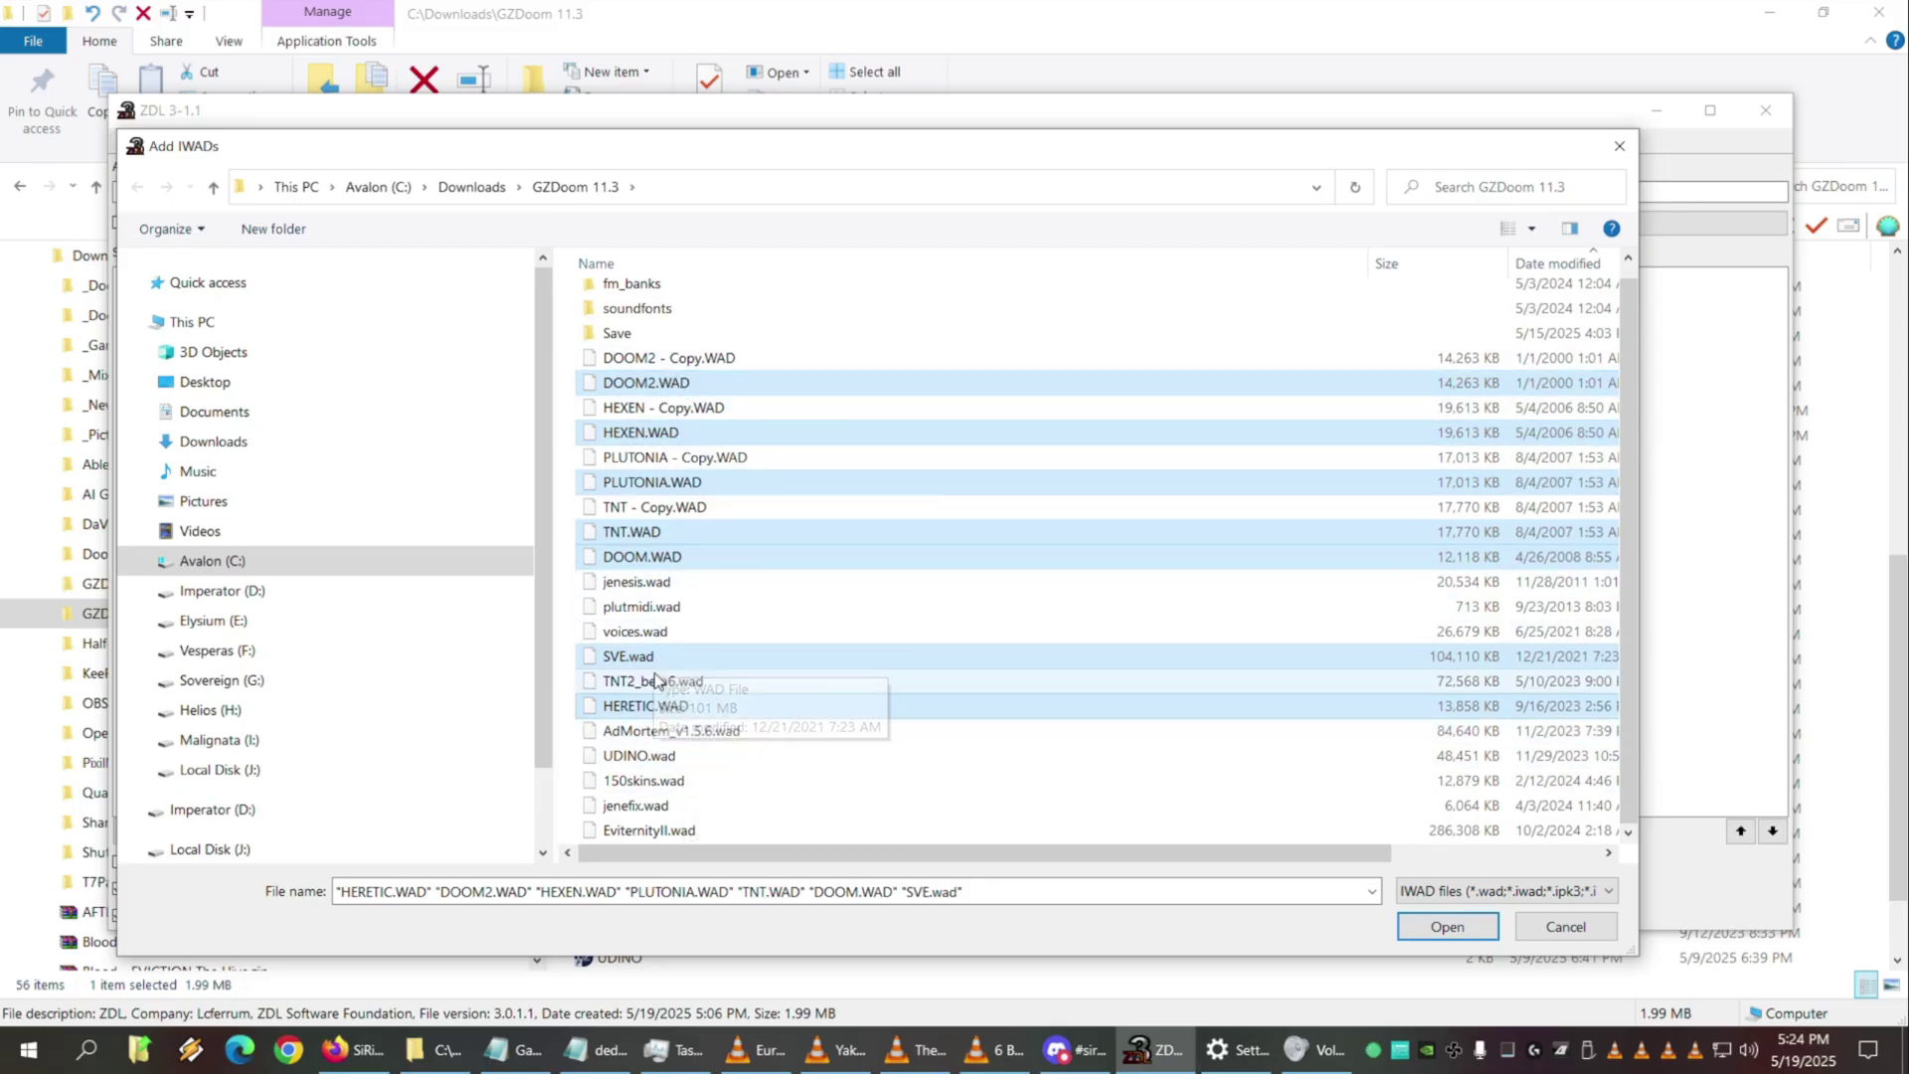
{"action": "left_click", "coordinate": [1484, 934]}
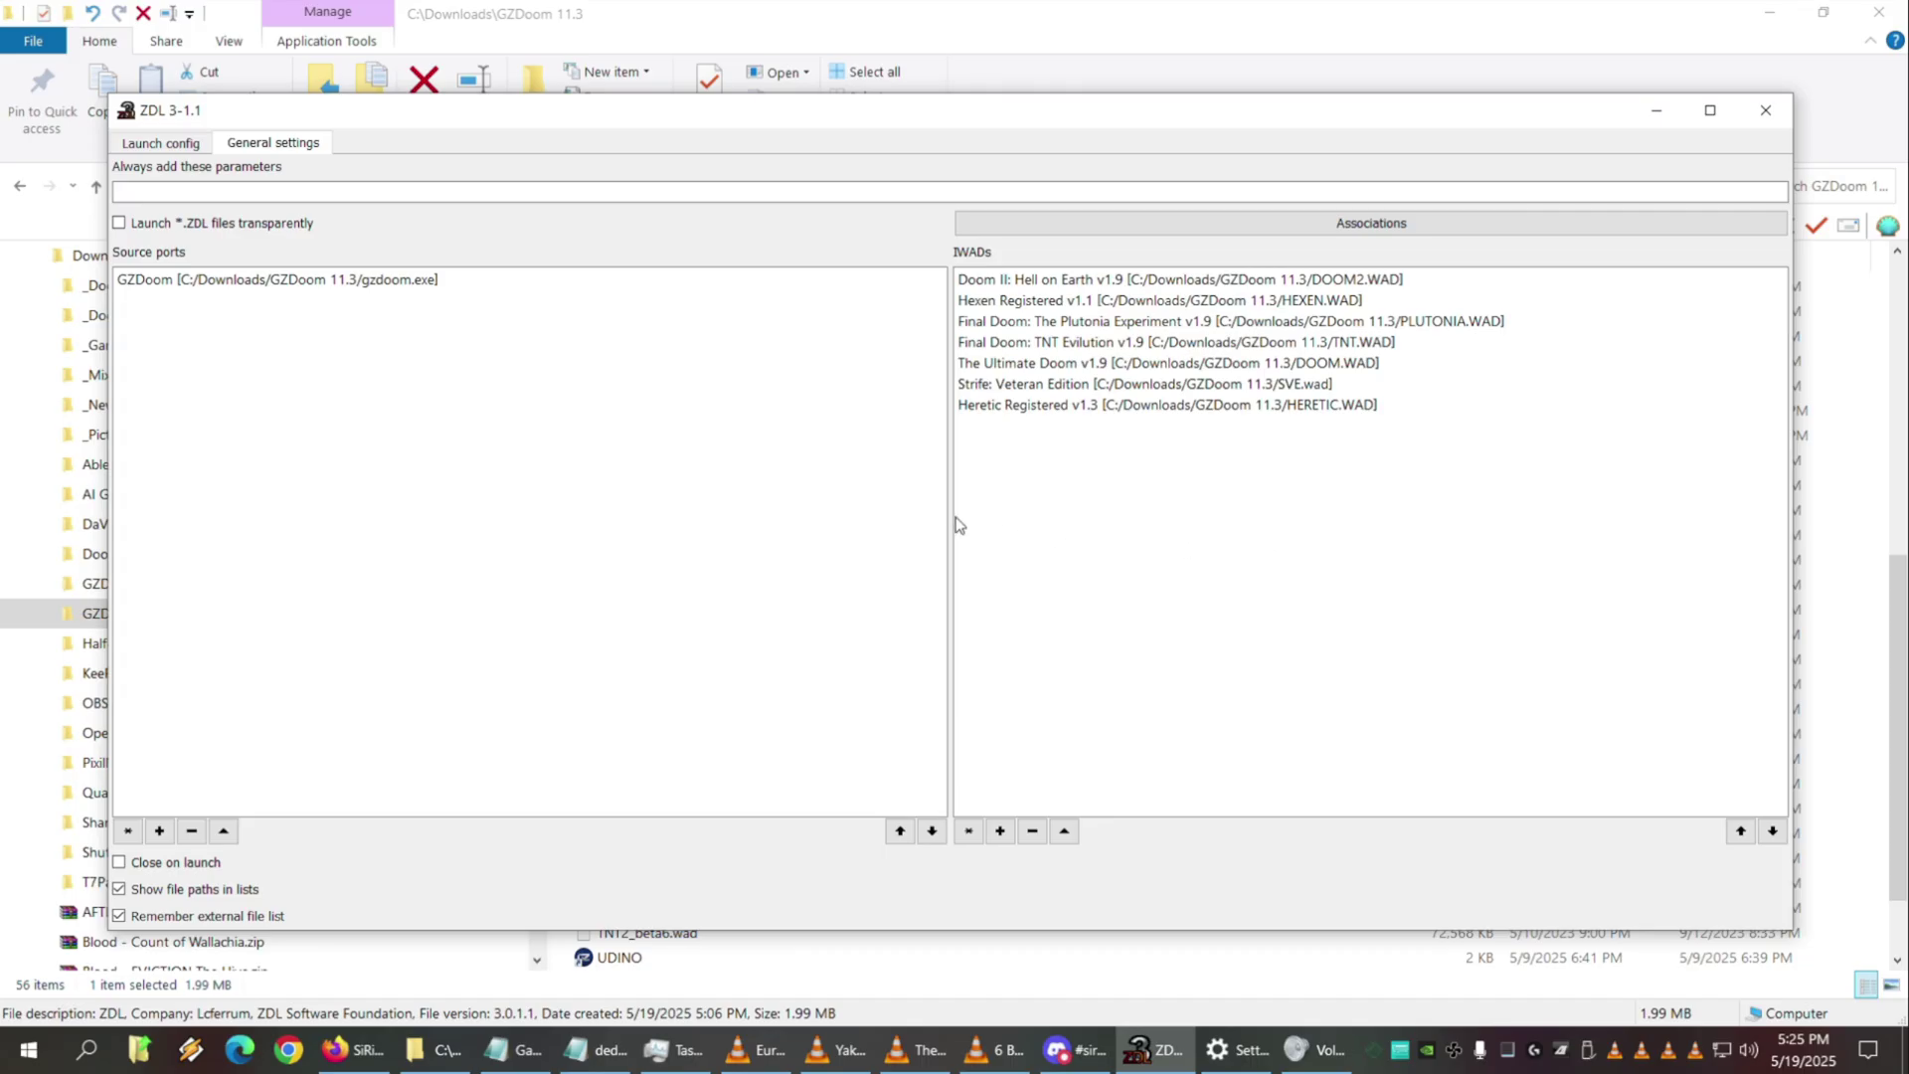
Add jenesis.wad and jenefix.wad as external files in the launch configuration, and move jenesis.wad above jenefix.wad
{"action": "left_click", "coordinate": [155, 147]}
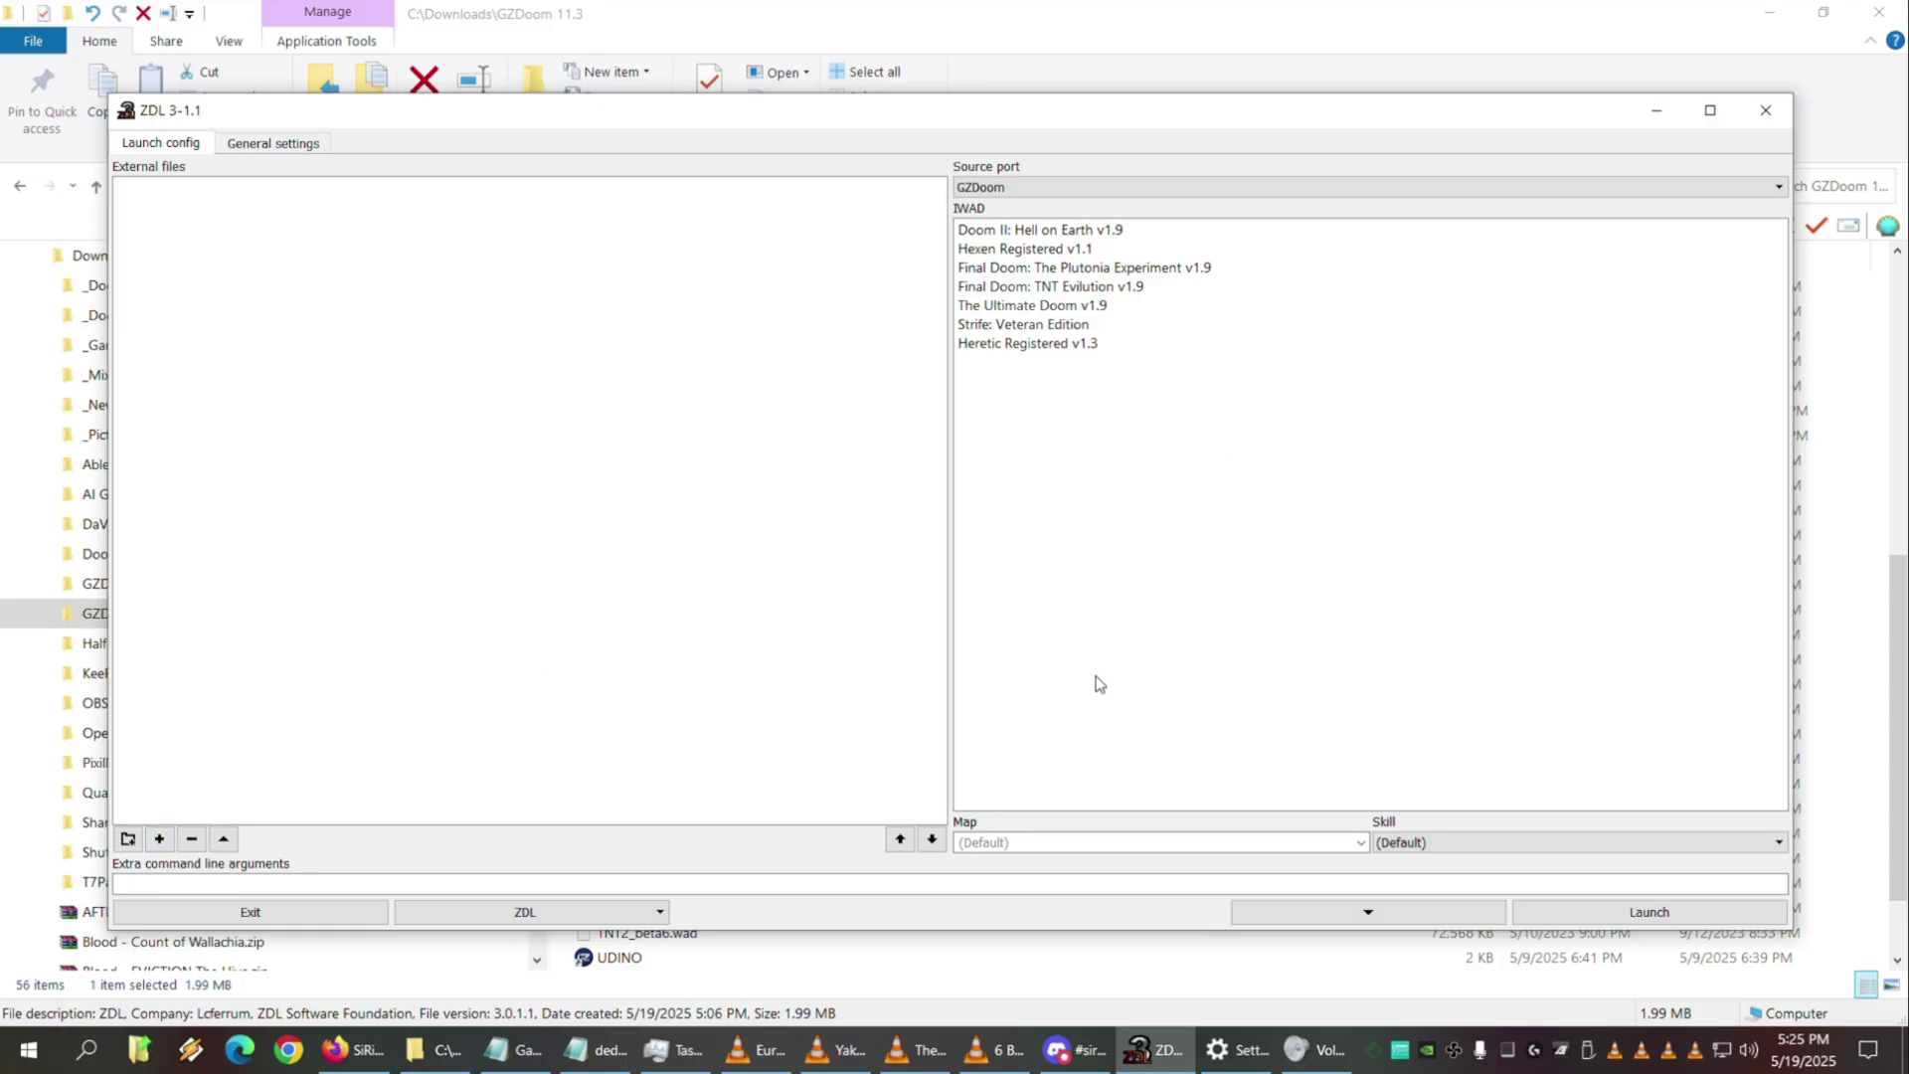
{"action": "left_click", "coordinate": [160, 839]}
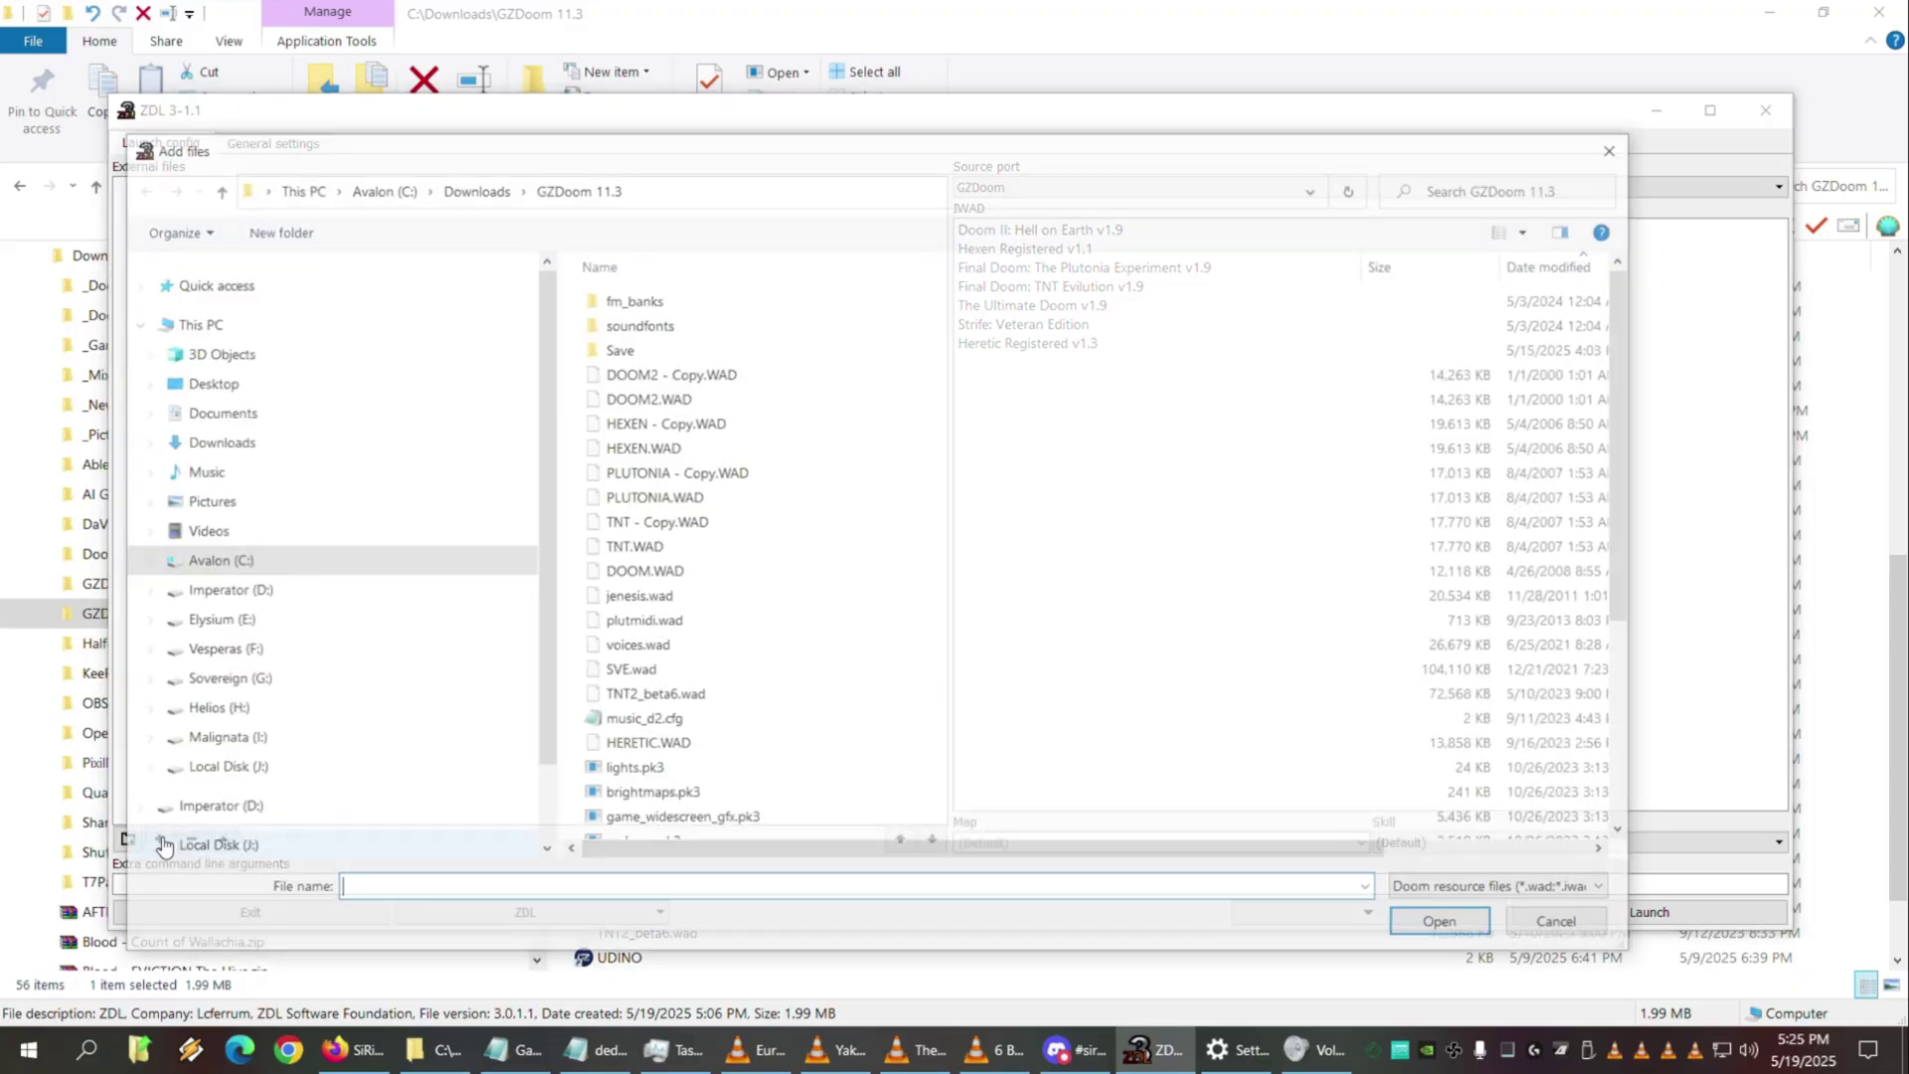
{"action": "left_click", "coordinate": [801, 256]}
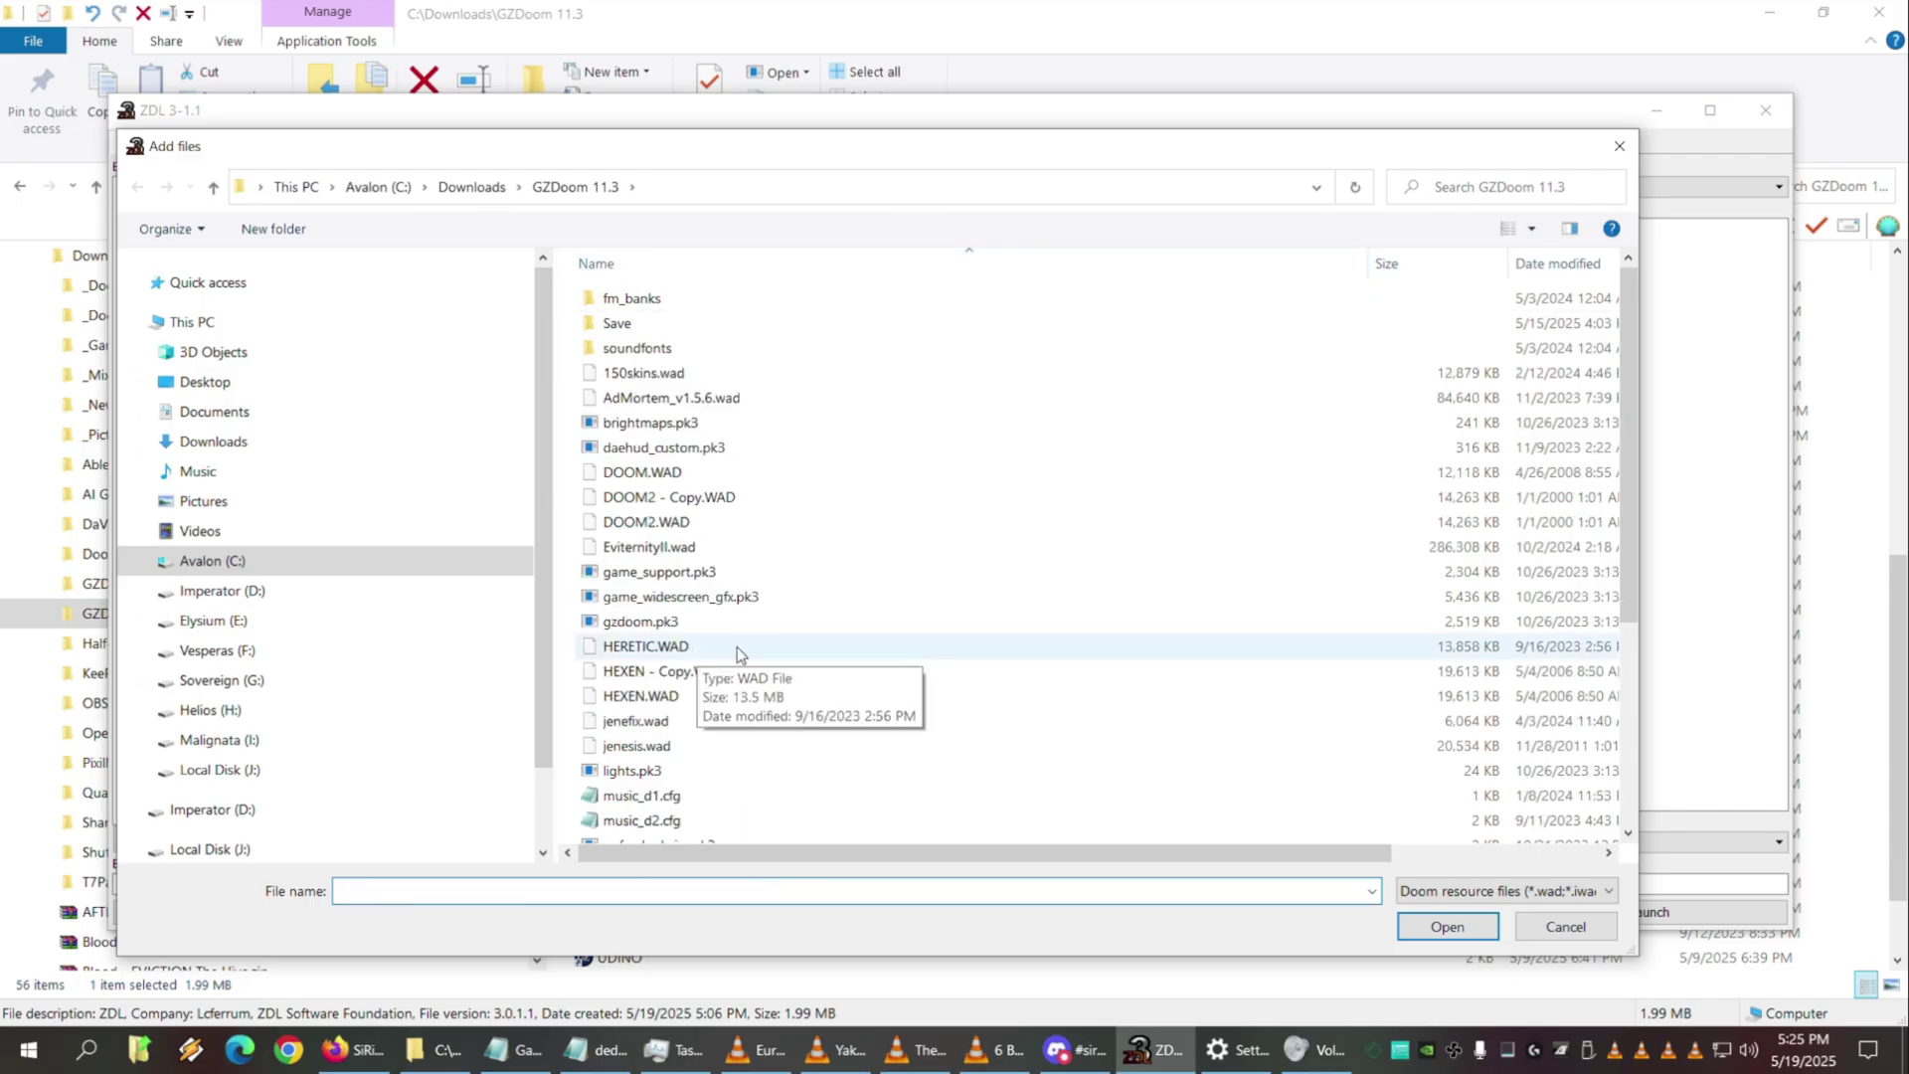
{"action": "scroll", "coordinate": [856, 696], "scroll_direction": "down", "scroll_amount": 5}
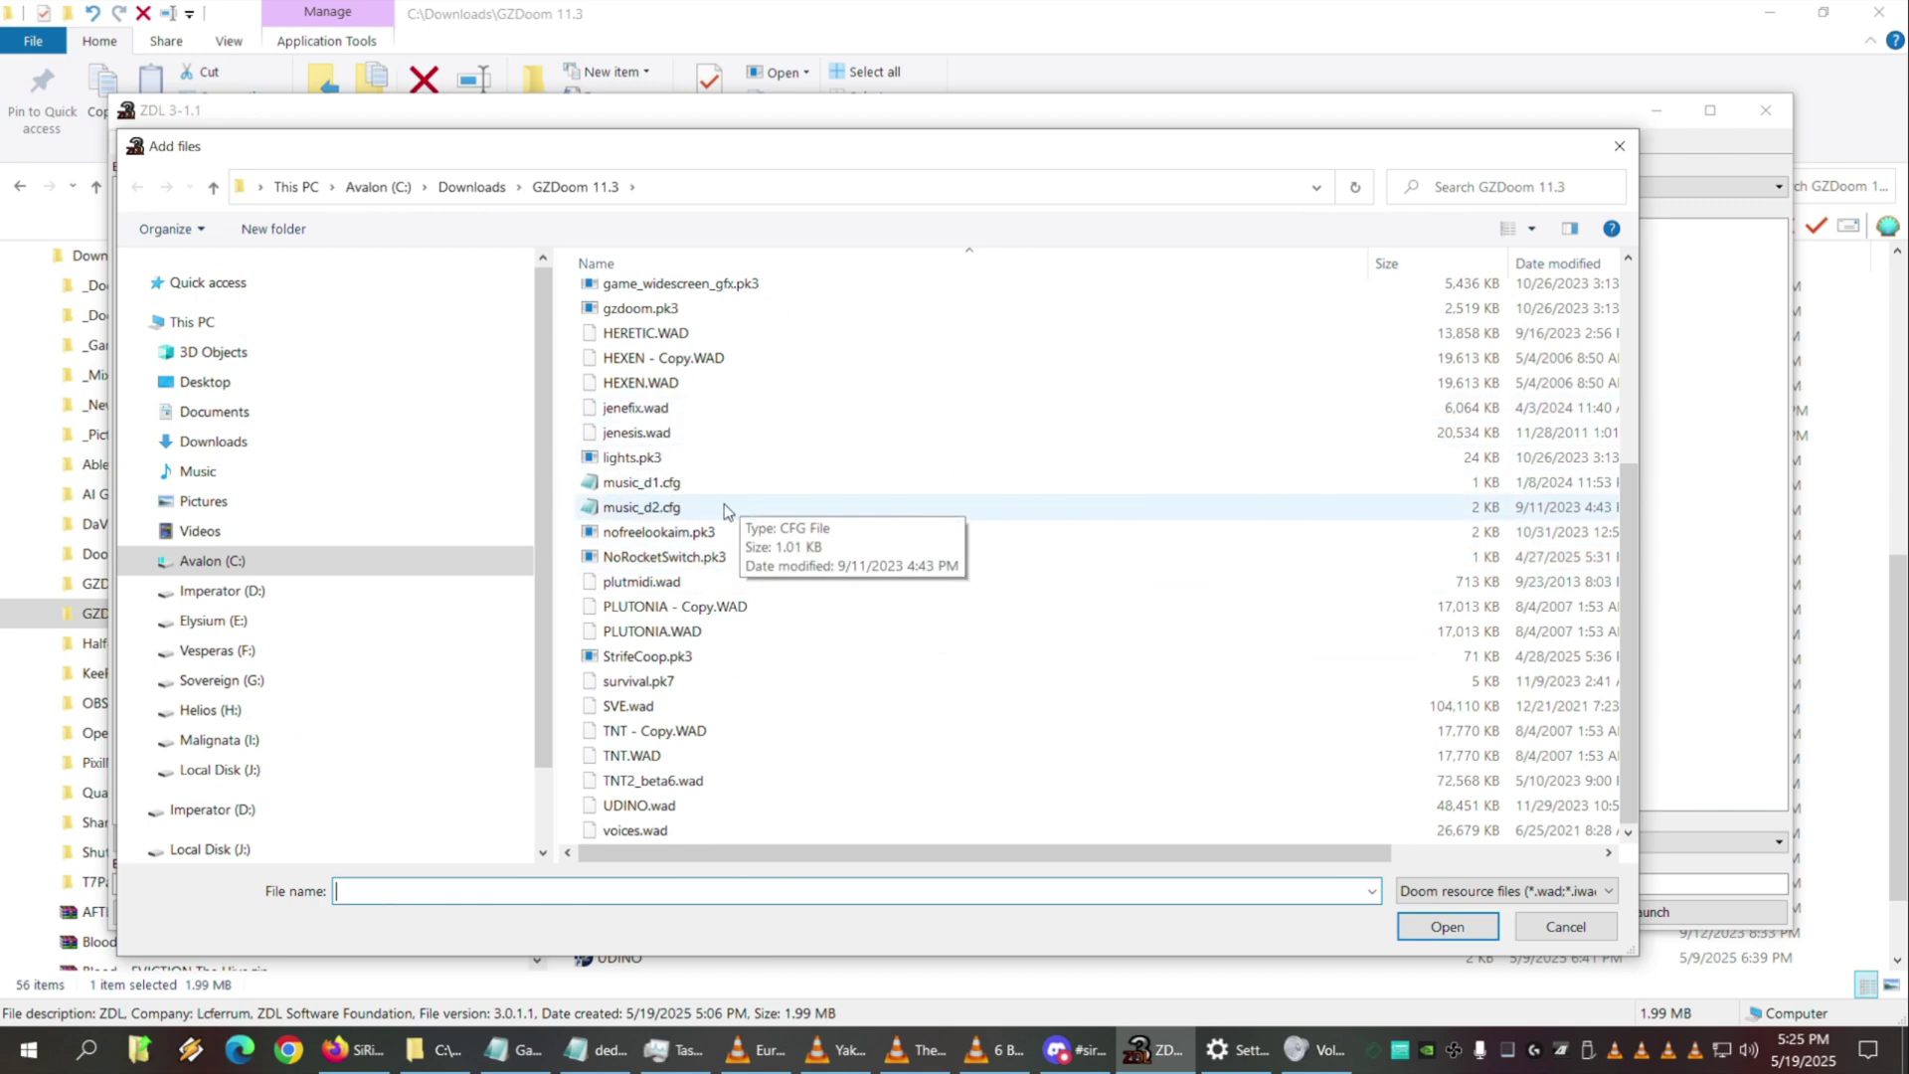
{"action": "left_click", "coordinate": [624, 438]}
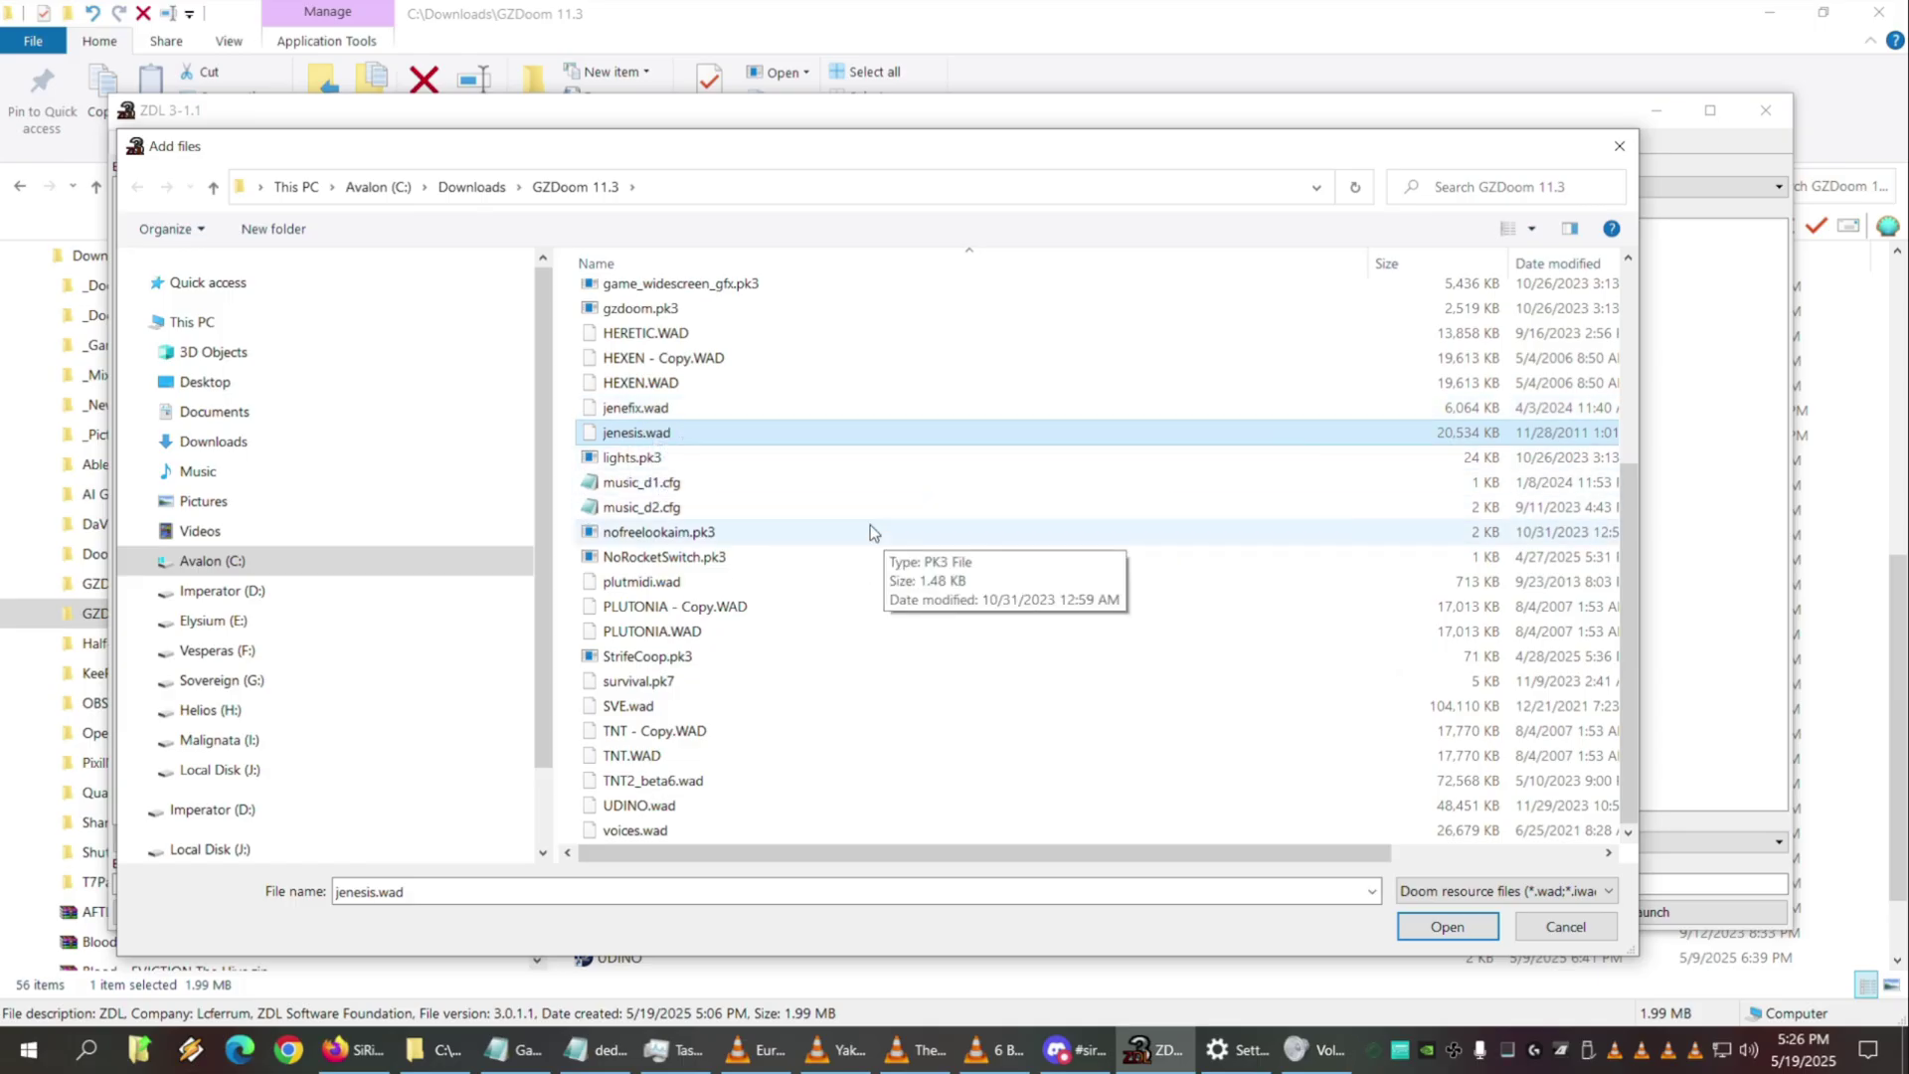
{"action": "left_click", "coordinate": [635, 408], "text": "ctrl"}
{"action": "left_click", "coordinate": [1447, 926]}
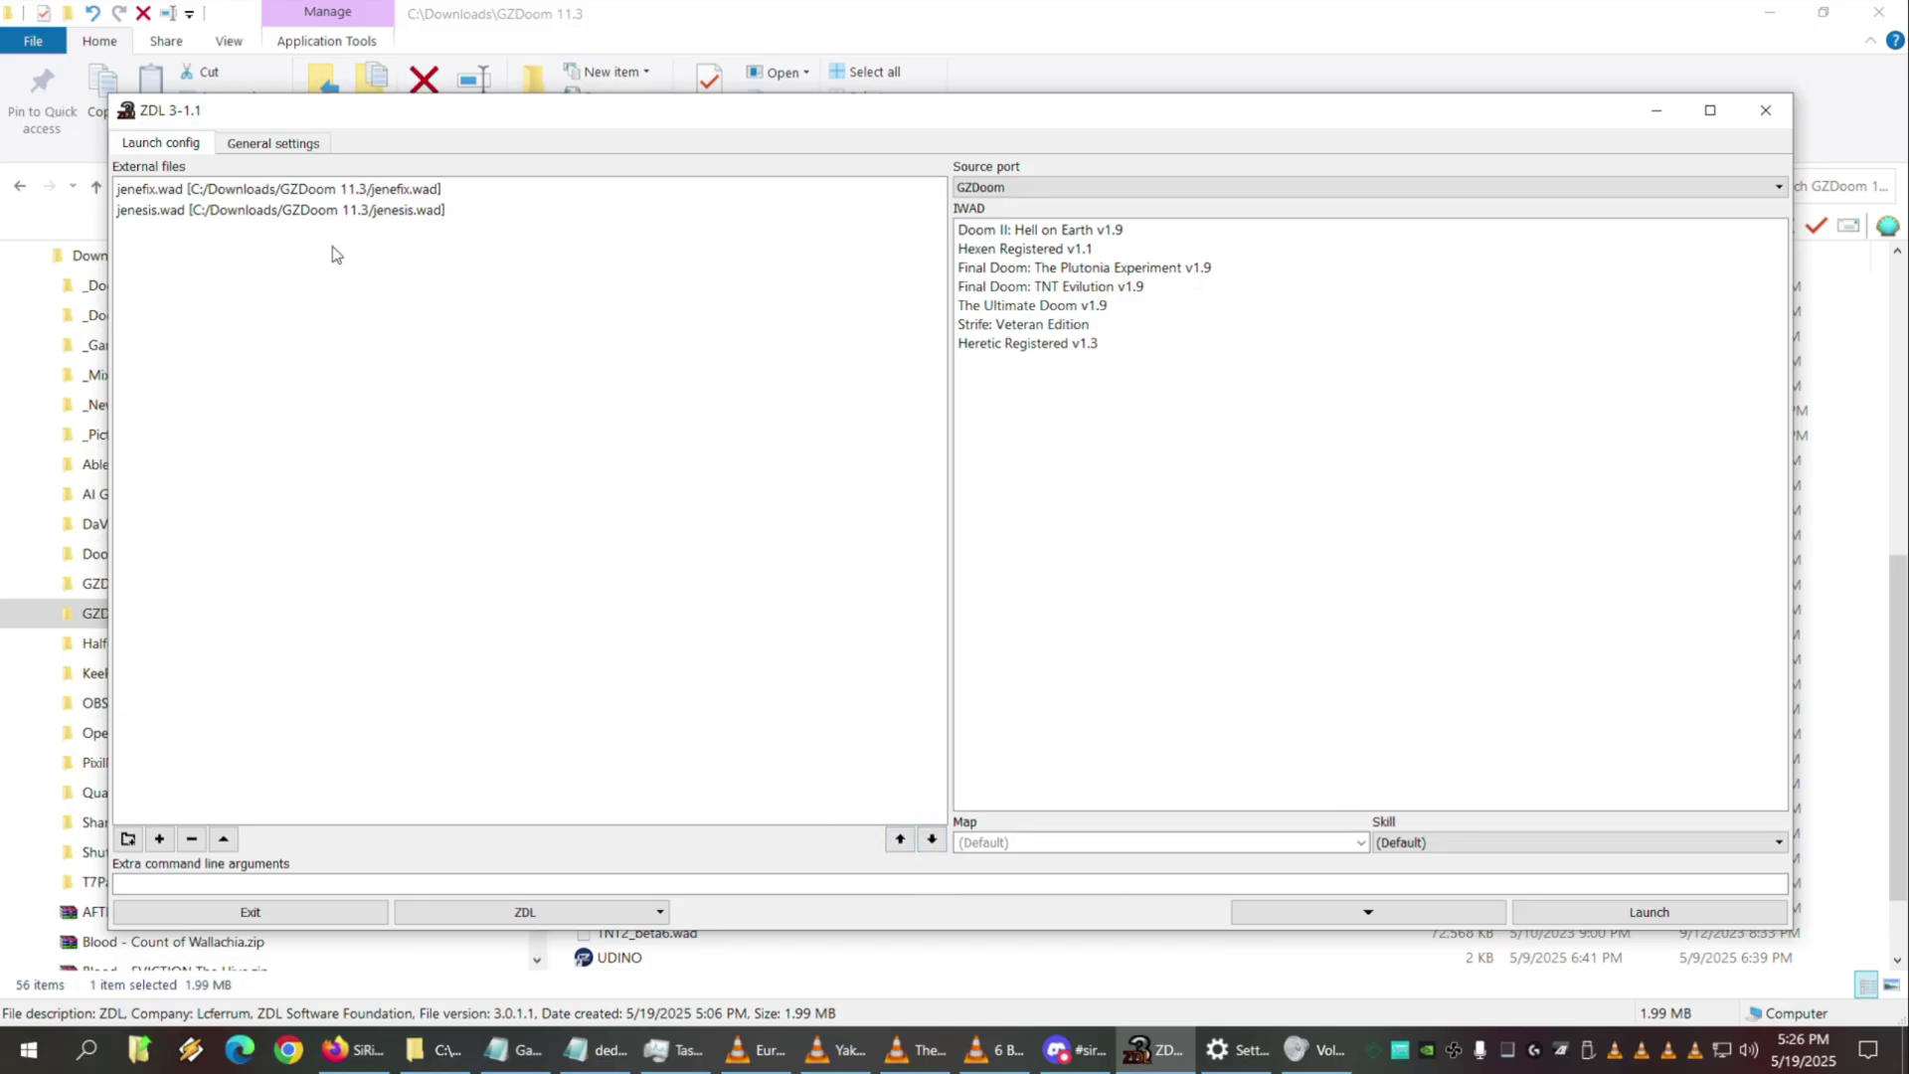
{"action": "left_click", "coordinate": [223, 212]}
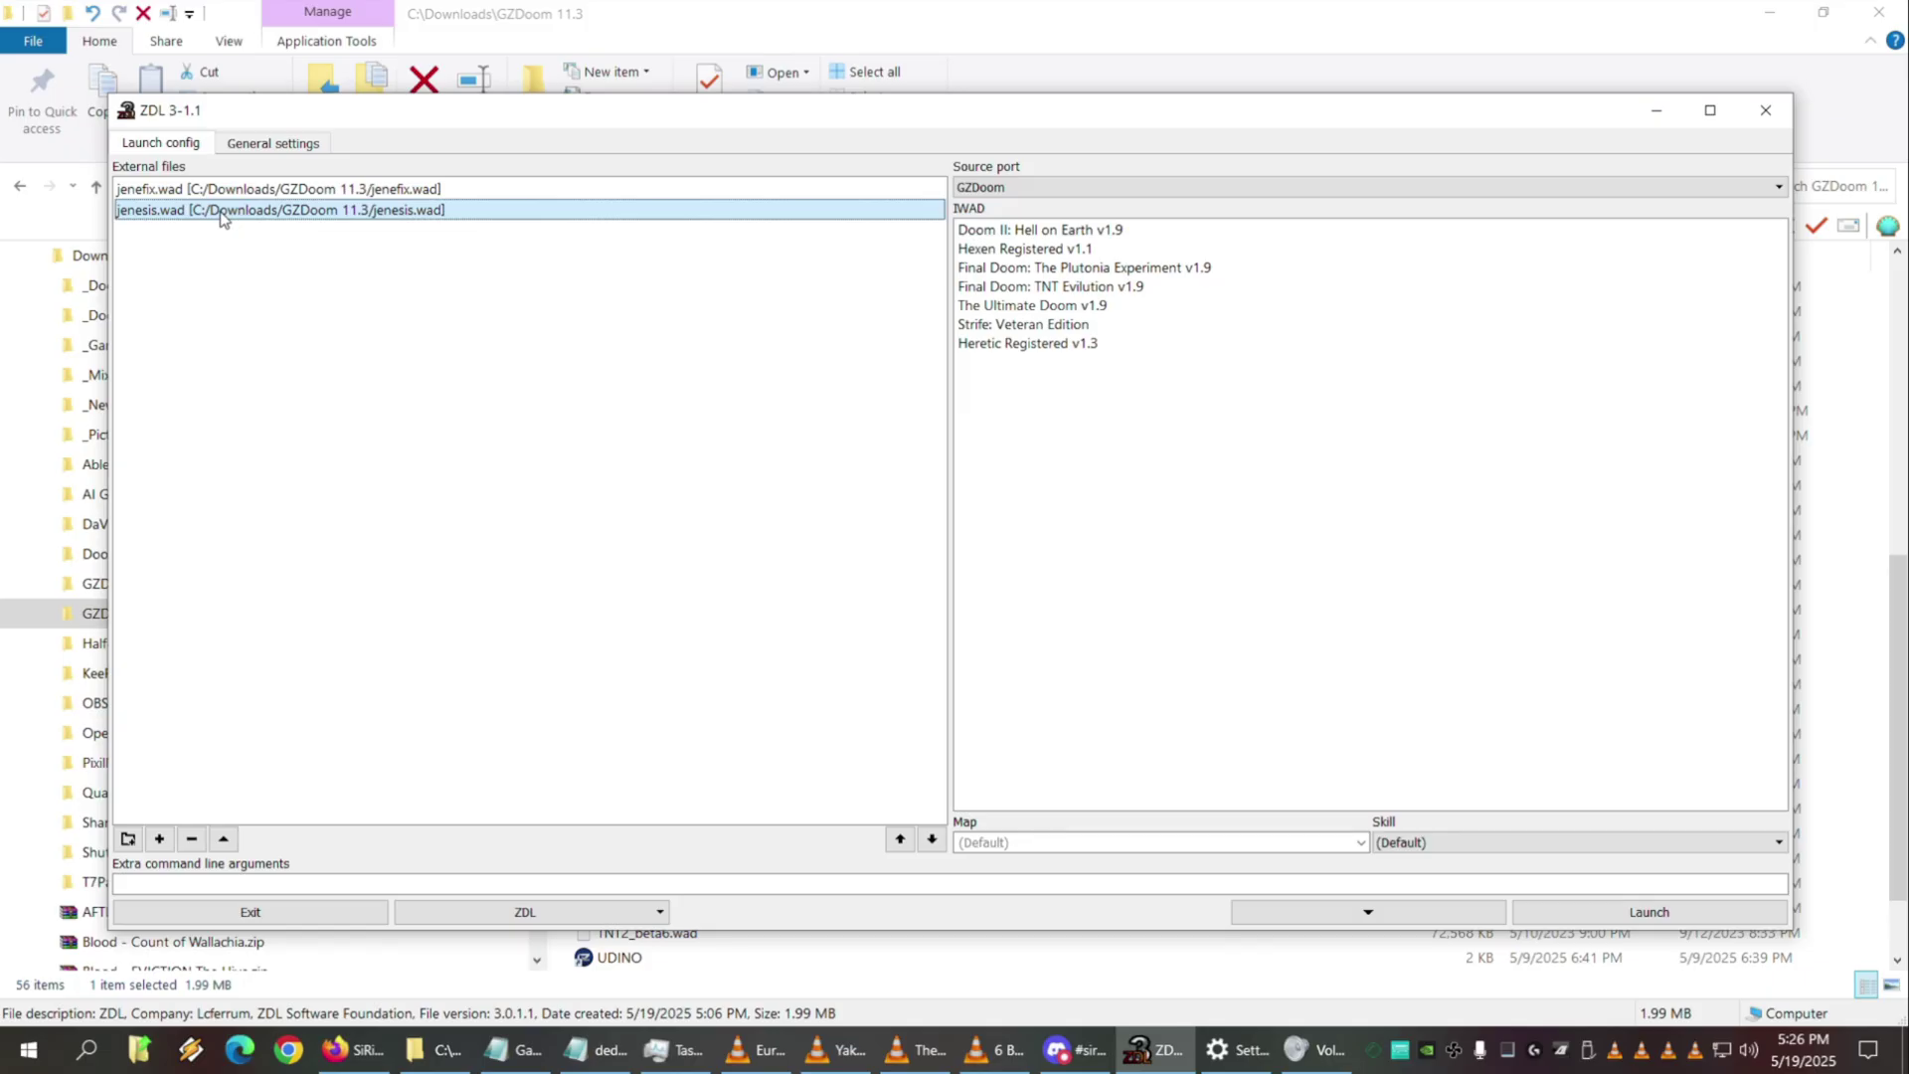
{"action": "left_click", "coordinate": [900, 839]}
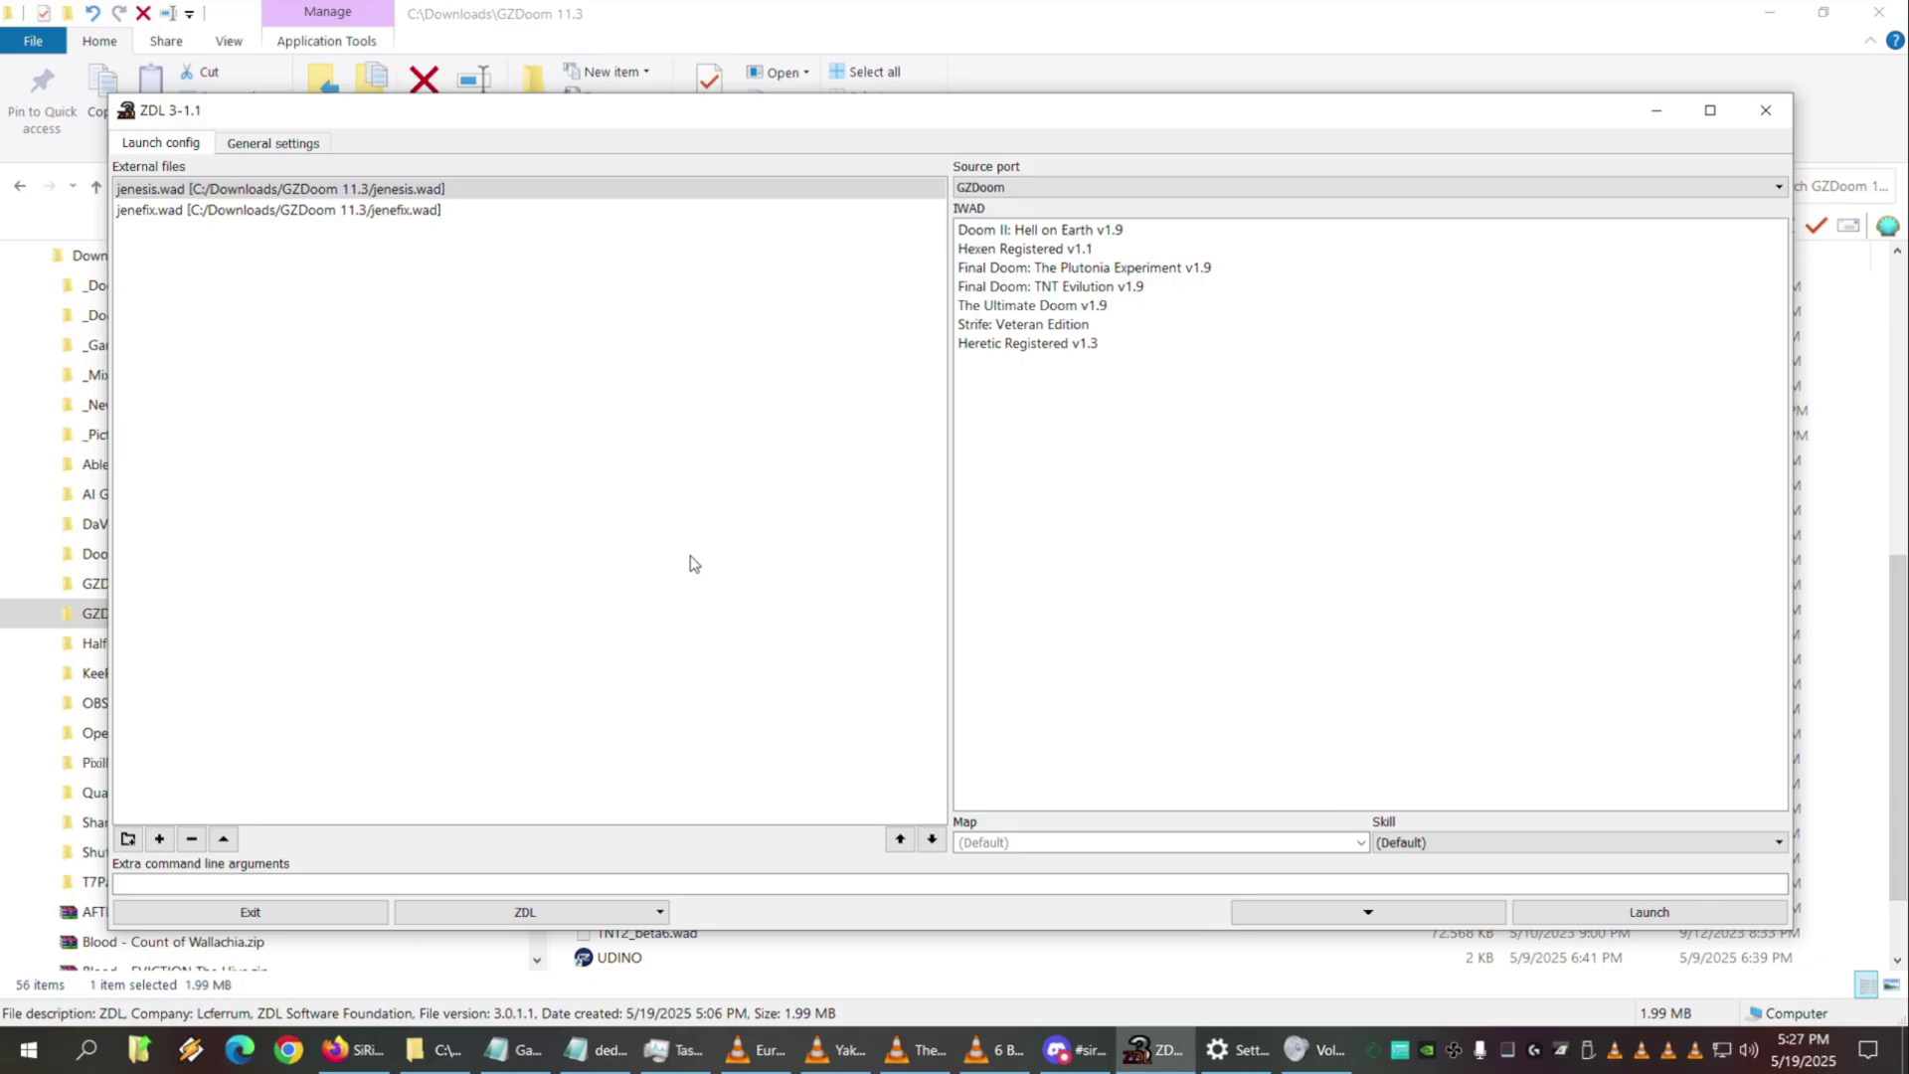
Save the launch configuration as a ZDL file named Jenesis in the GZDoom 11.3 folder
{"action": "left_click", "coordinate": [662, 915]}
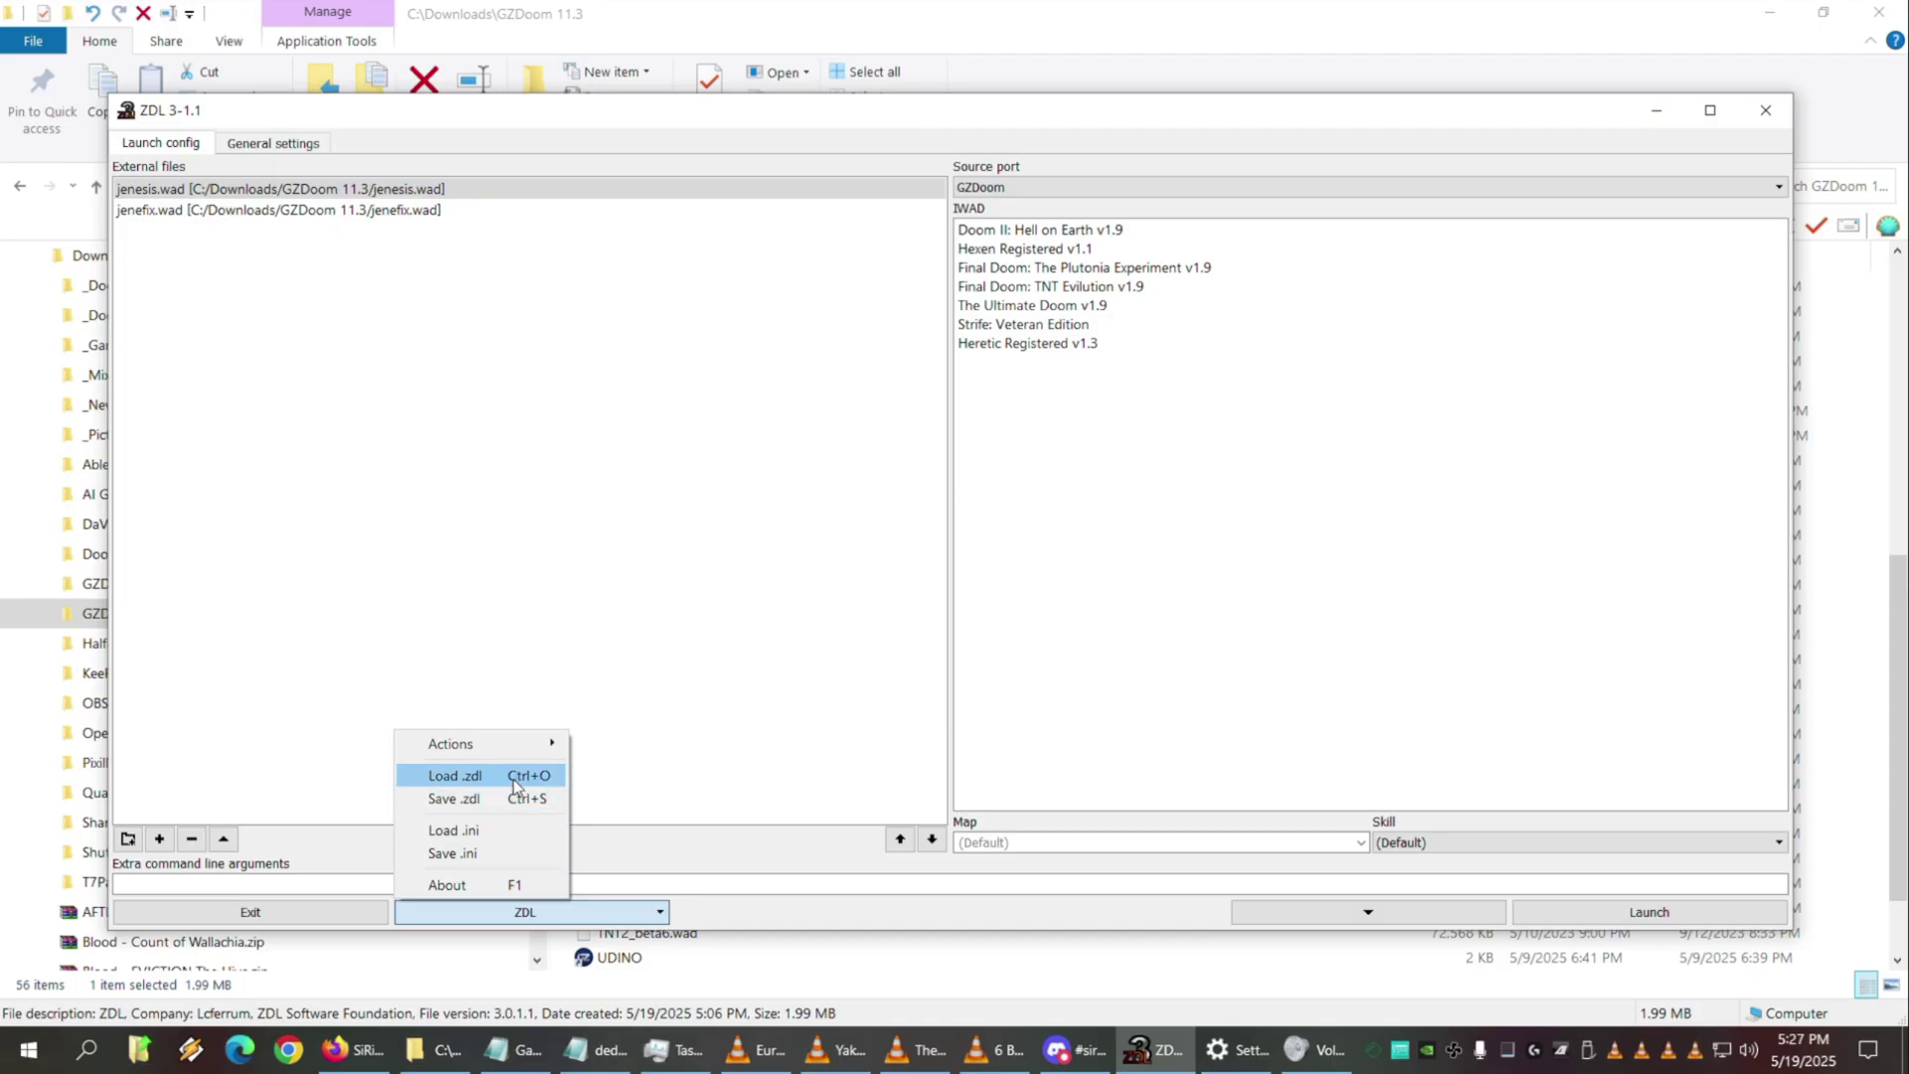
{"action": "left_click", "coordinate": [495, 798]}
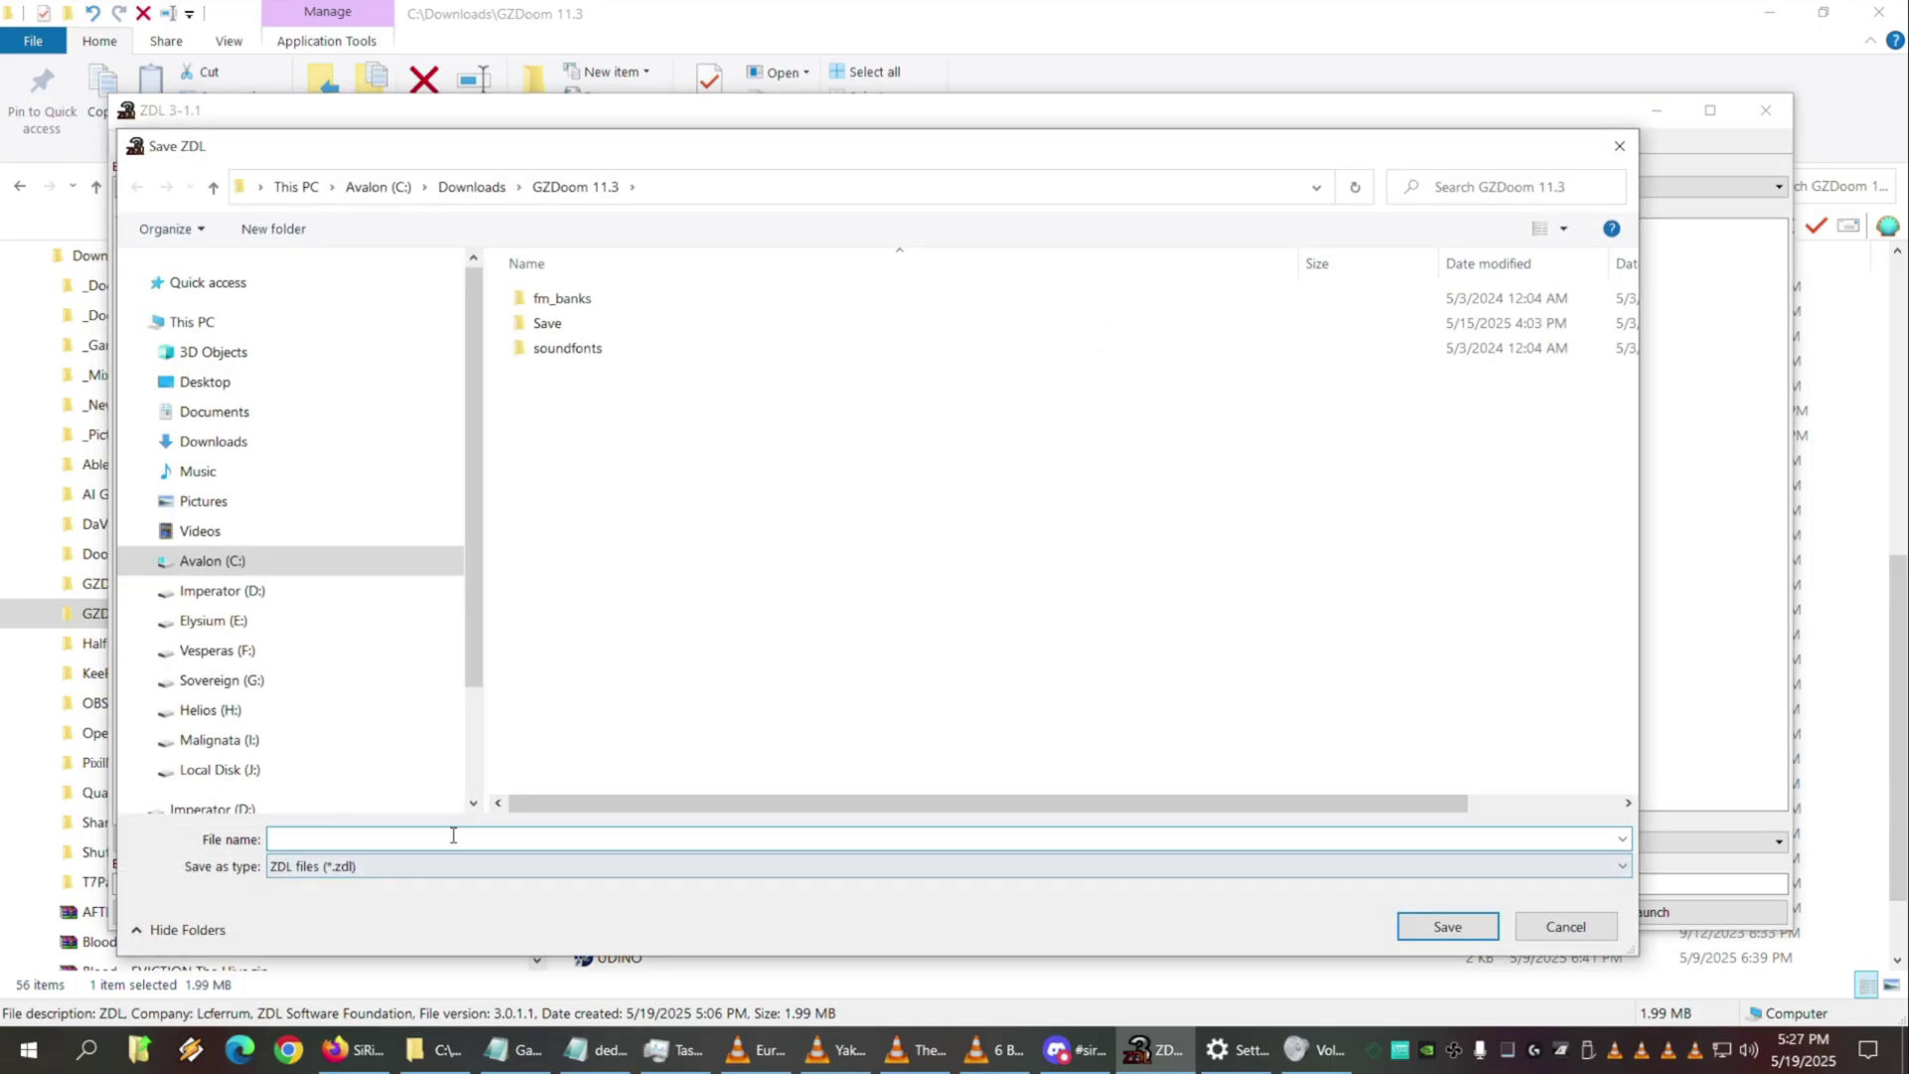
{"action": "type", "text": "J"}
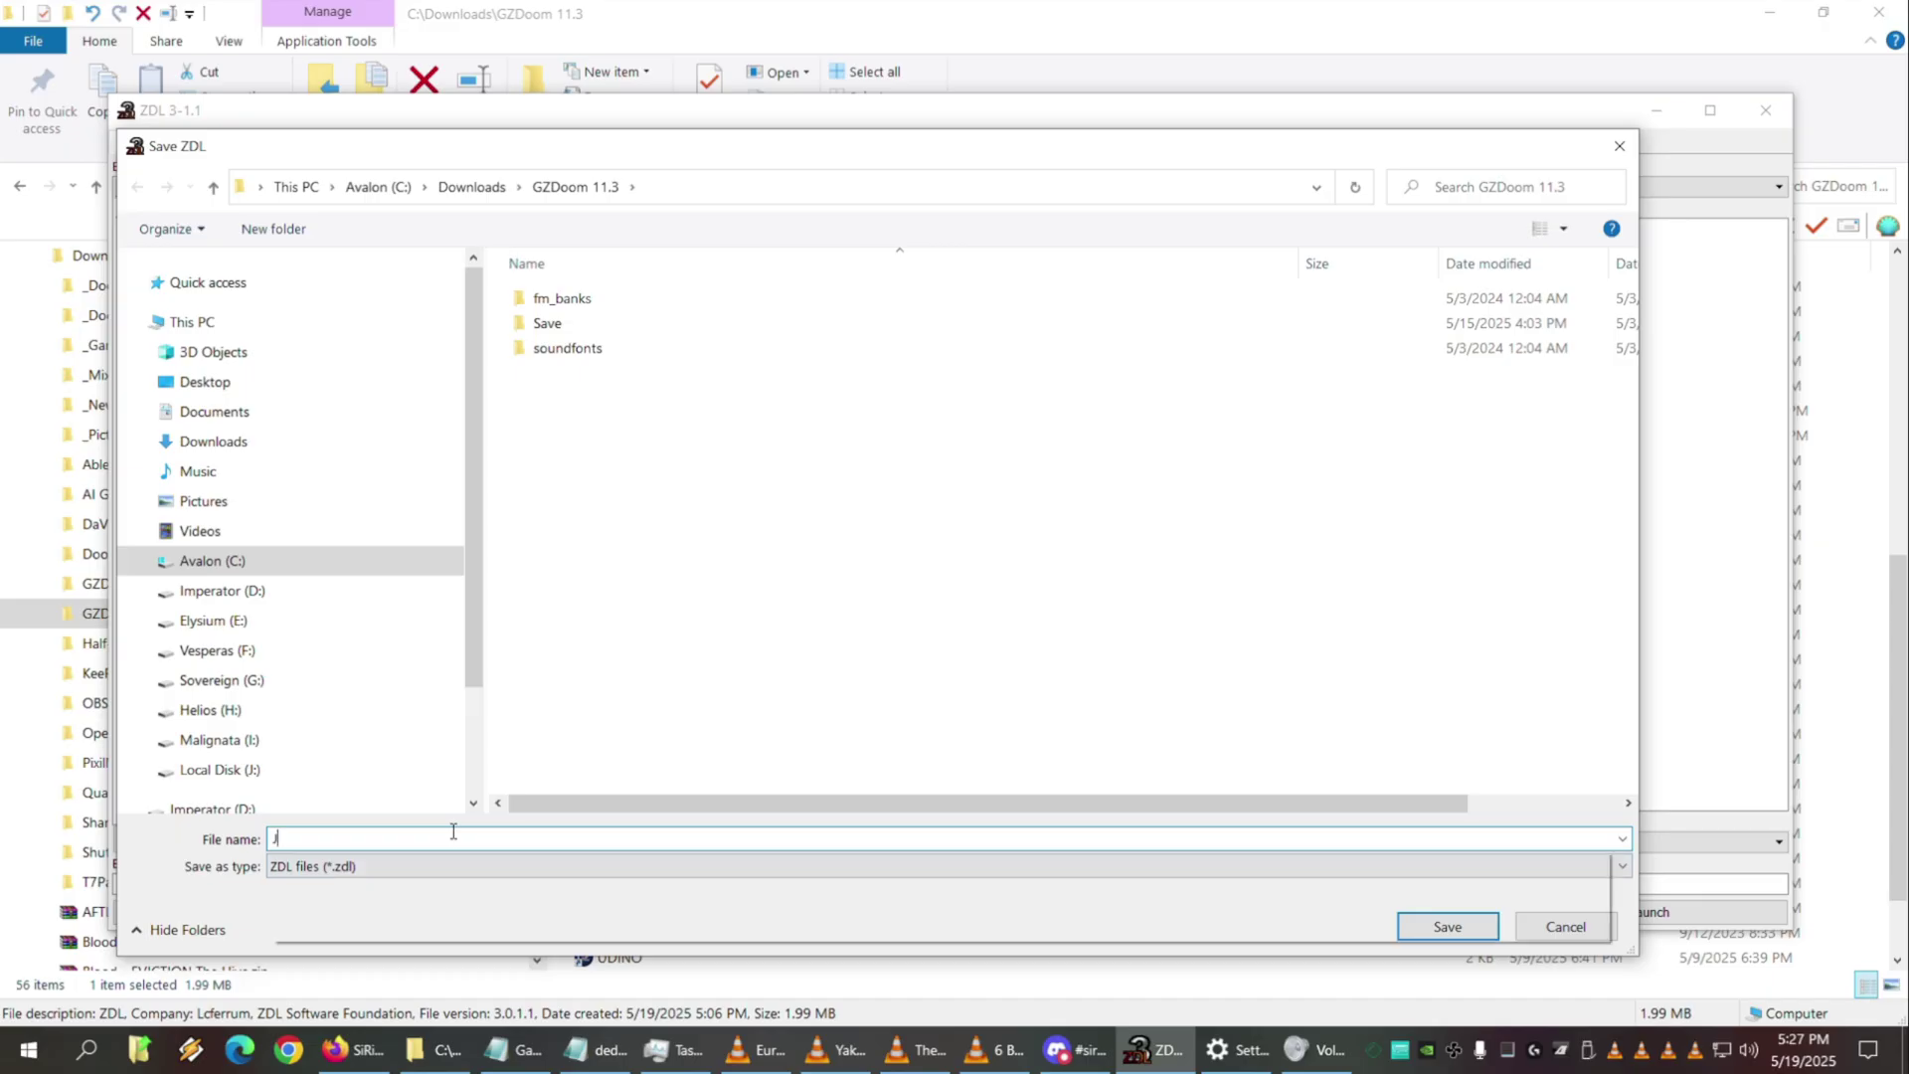
{"action": "type", "text": "eness"}
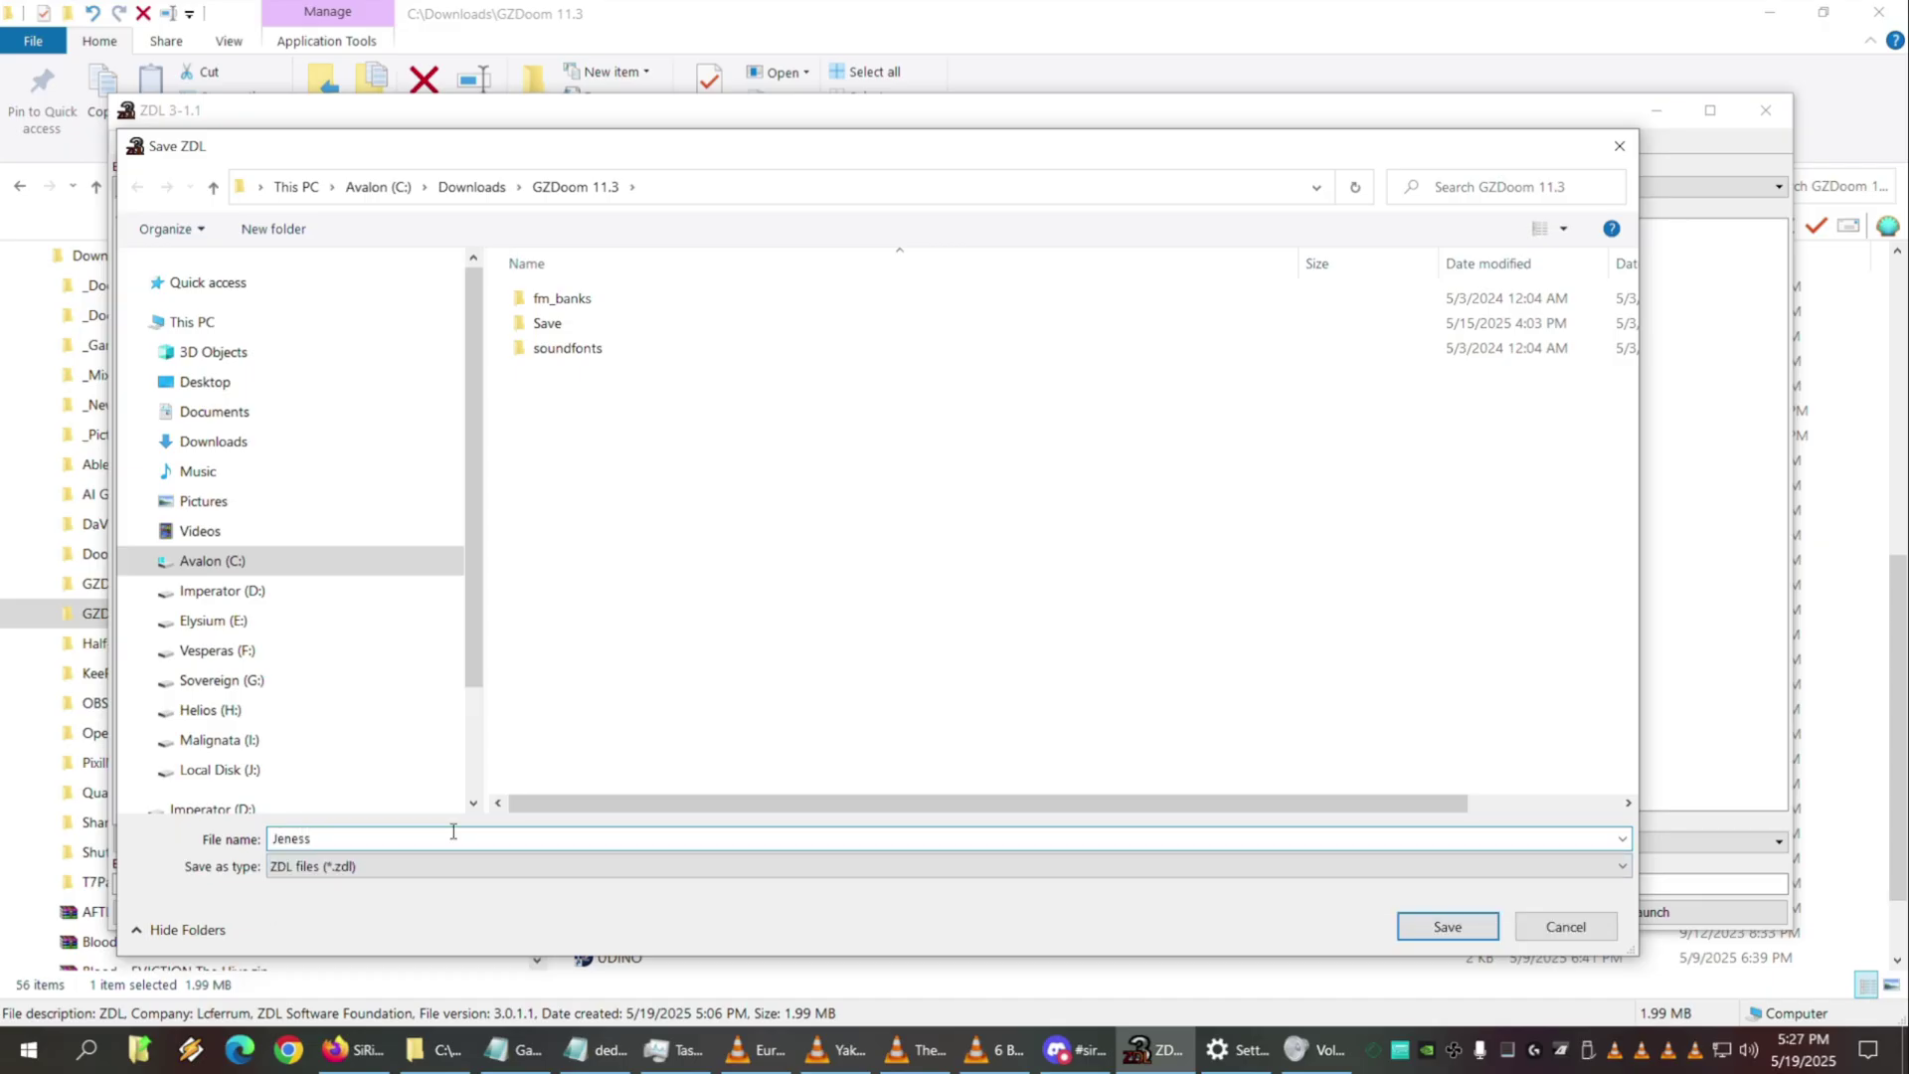
{"action": "key", "text": "BackSpace"}
{"action": "type", "text": "is"}
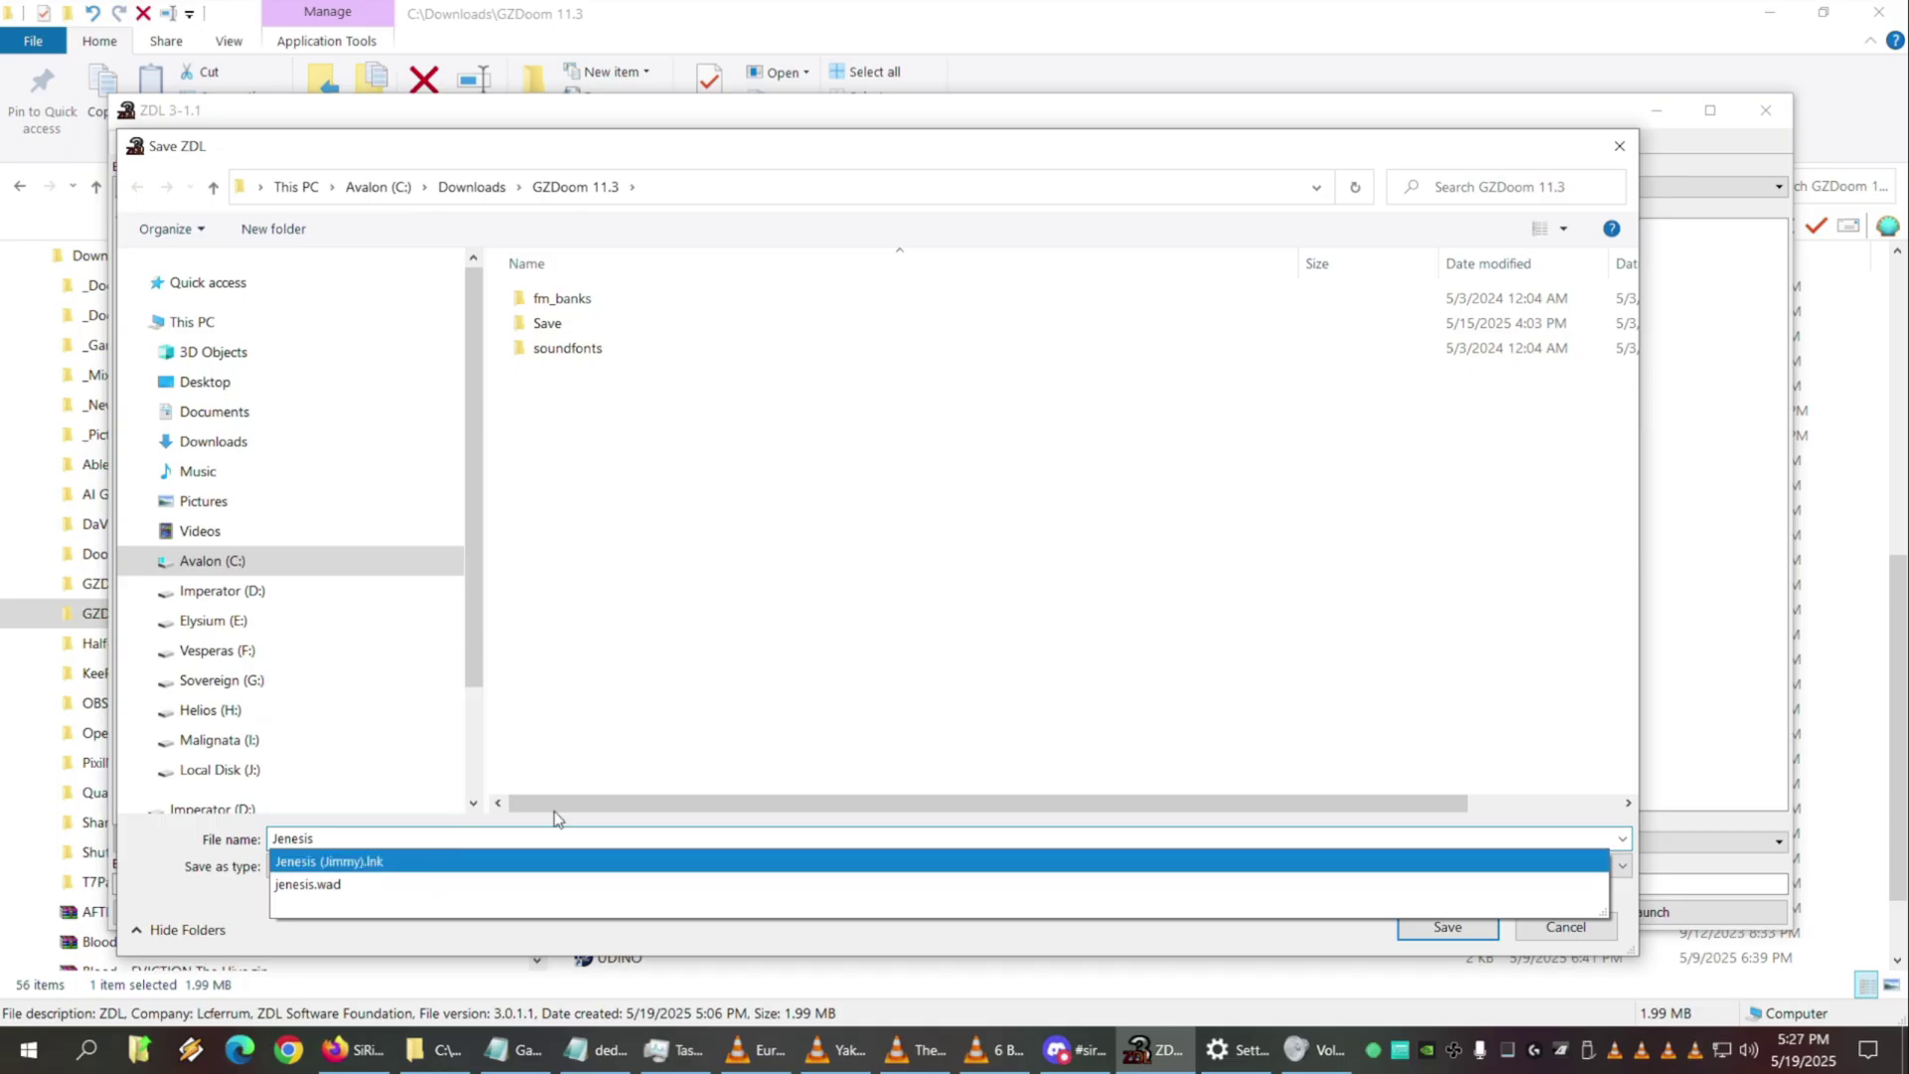
{"action": "left_click", "coordinate": [1469, 930]}
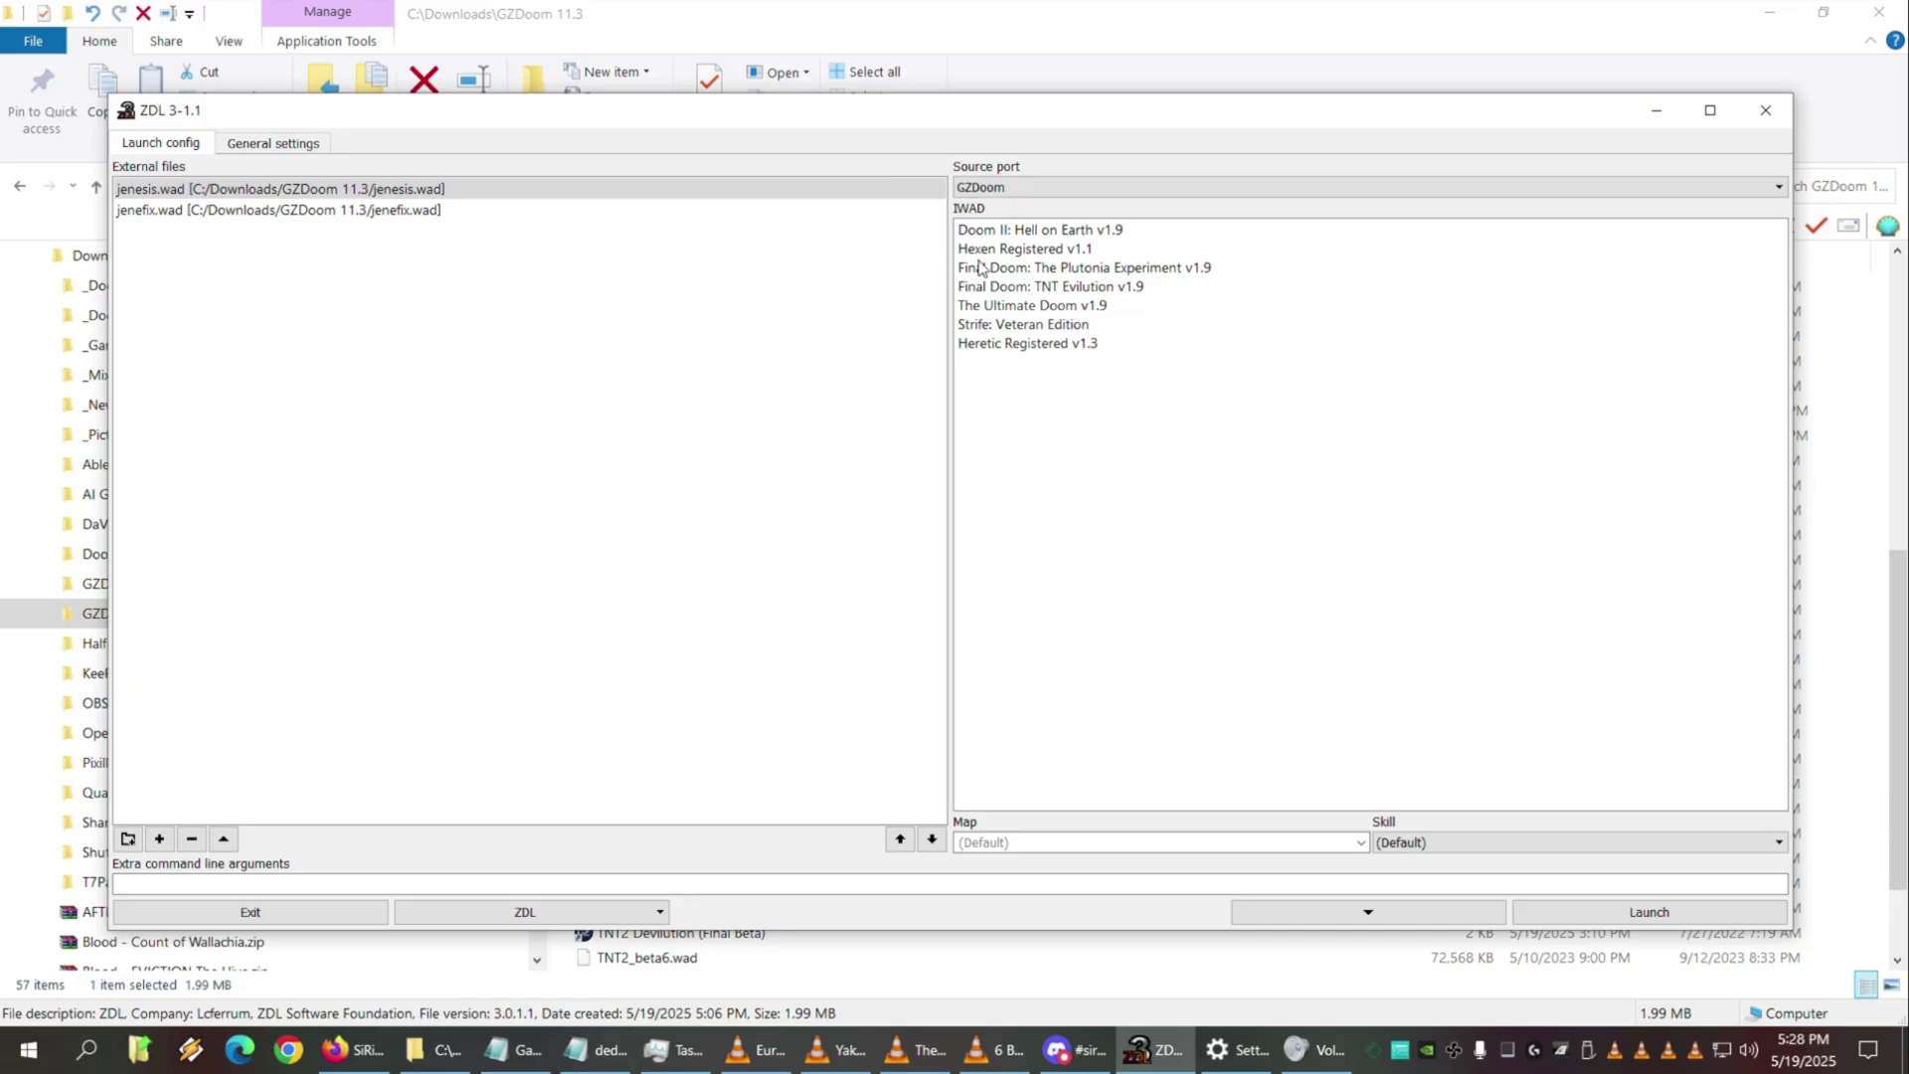
Show the launch configuration's command line and check its executable, arguments and working directory without executing it
{"action": "left_click", "coordinate": [644, 911]}
{"action": "mouse_move", "coordinate": [482, 754]}
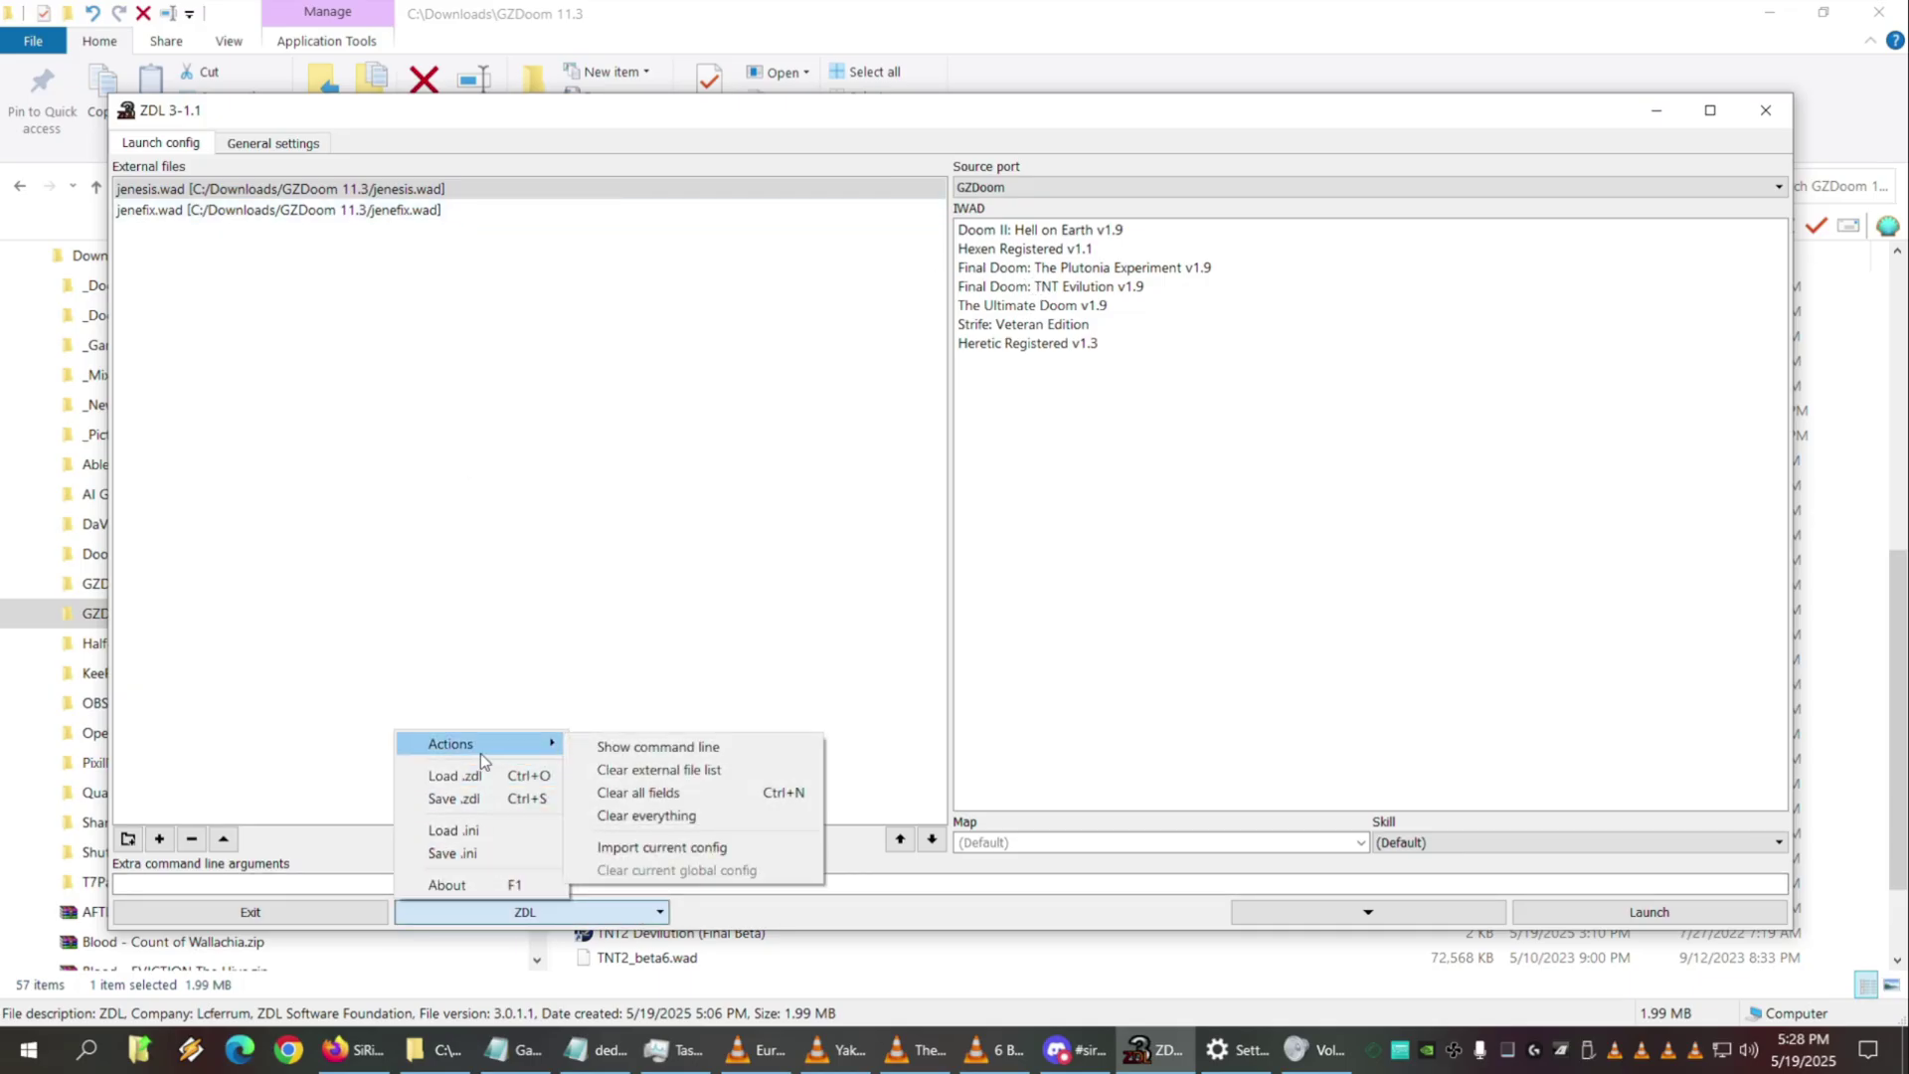
{"action": "left_click", "coordinate": [701, 747]}
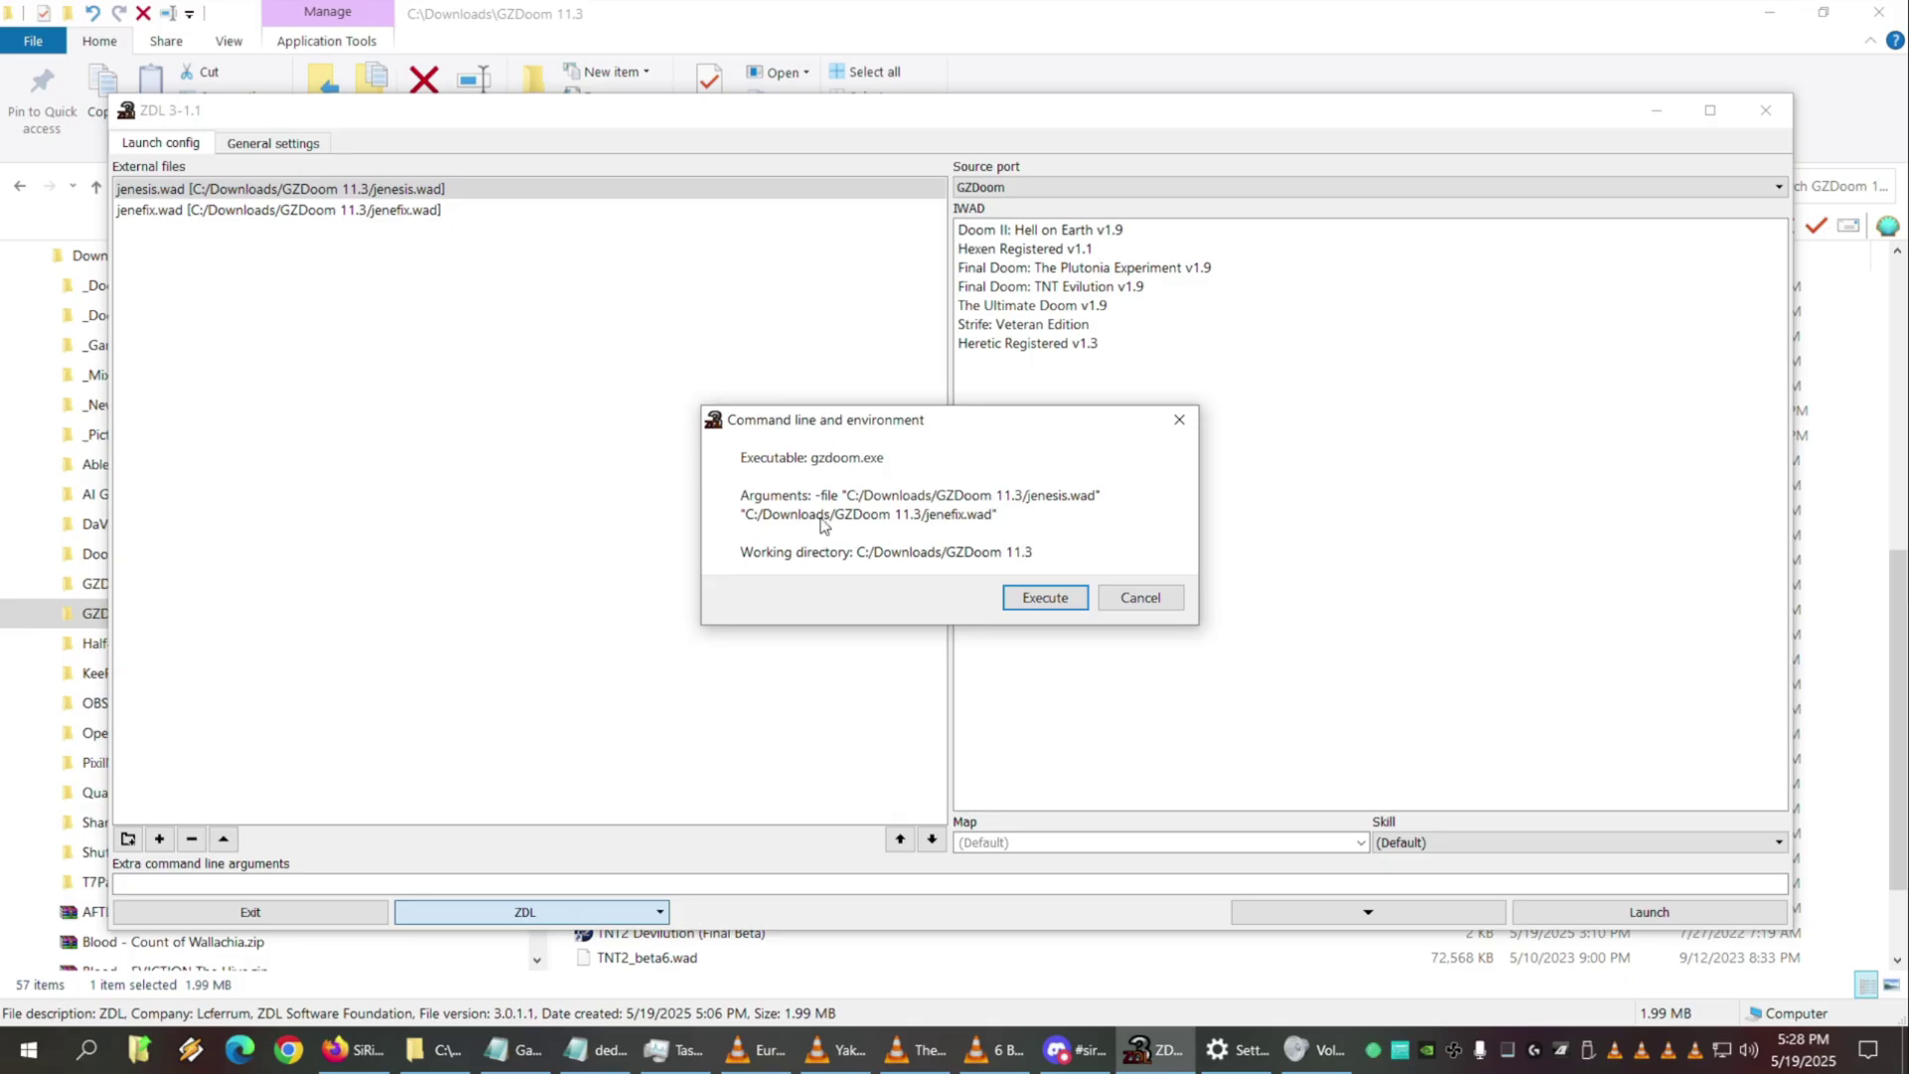
{"action": "left_click", "coordinate": [1175, 608]}
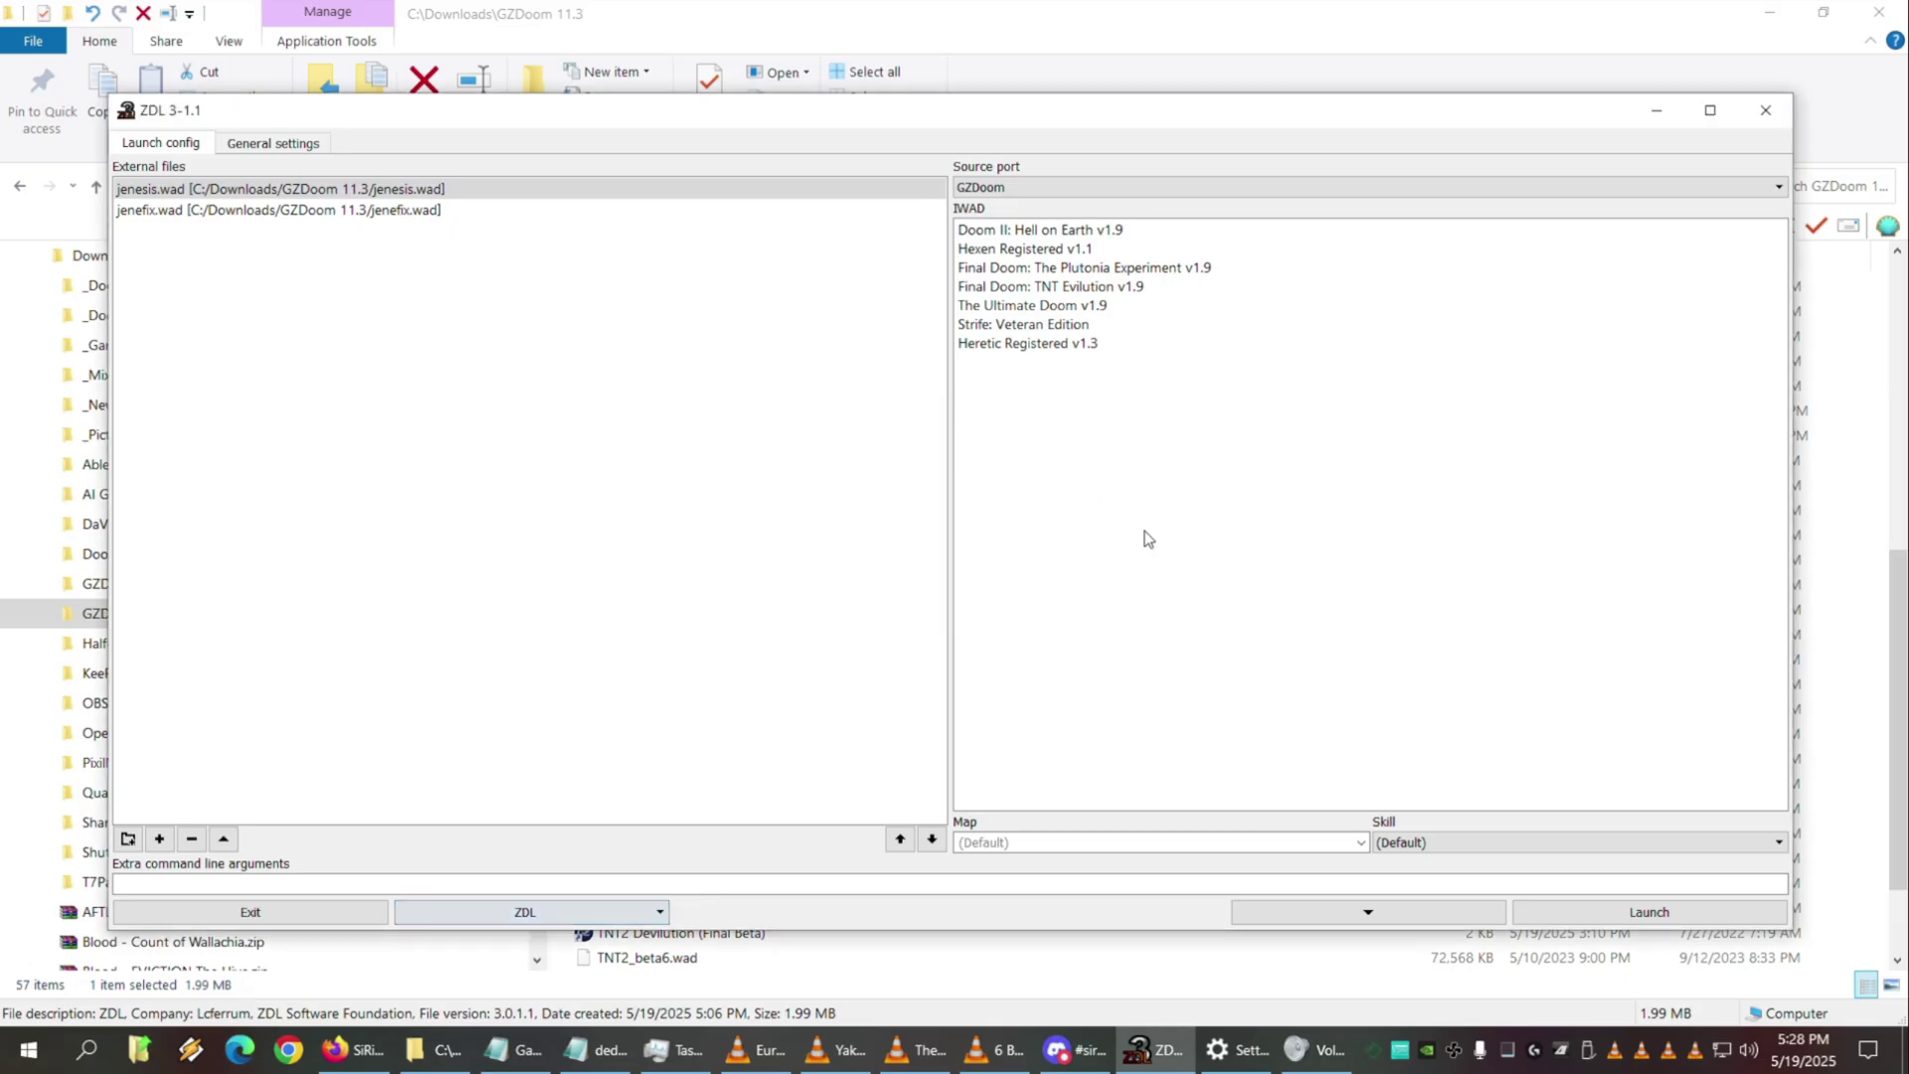
Choose Doom II: Hell on Earth v1.9 as the IWAD for the launch configuration
{"action": "left_click", "coordinate": [1014, 247]}
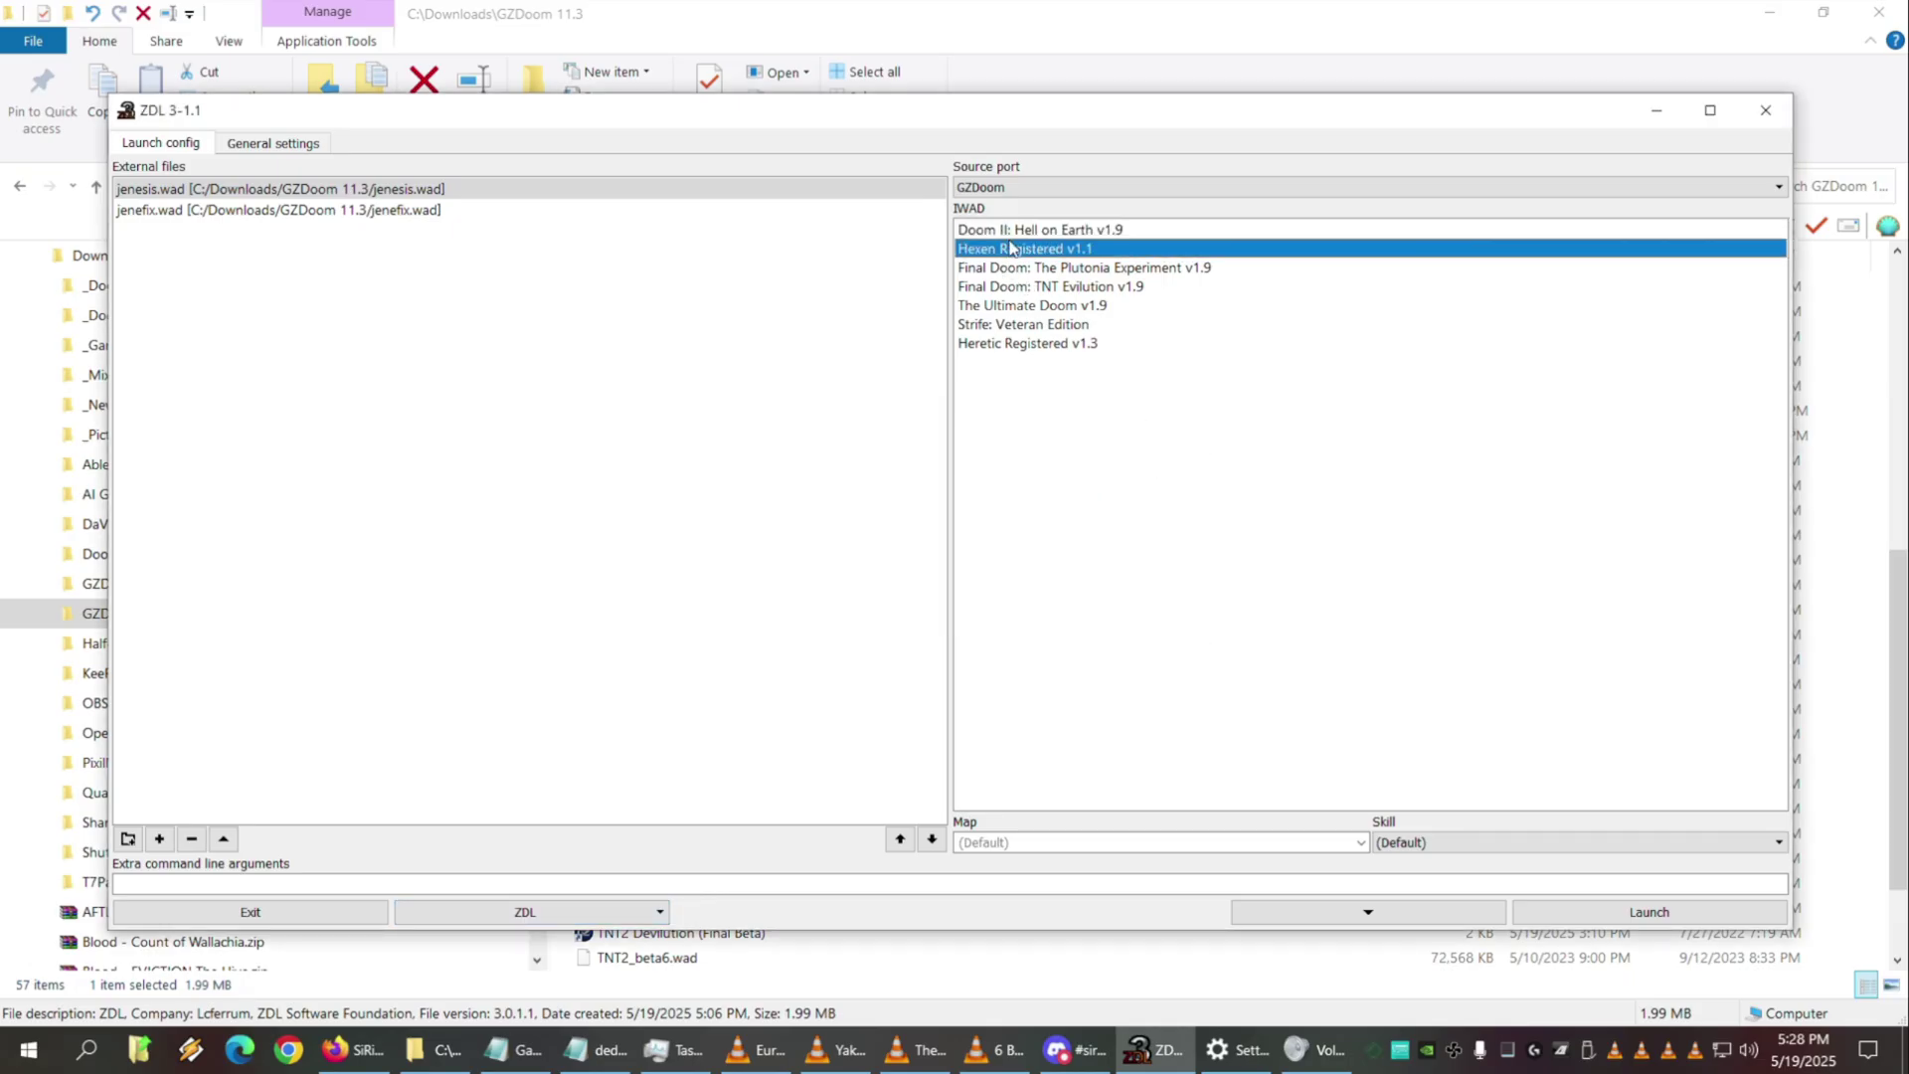
{"action": "left_click", "coordinate": [1020, 234]}
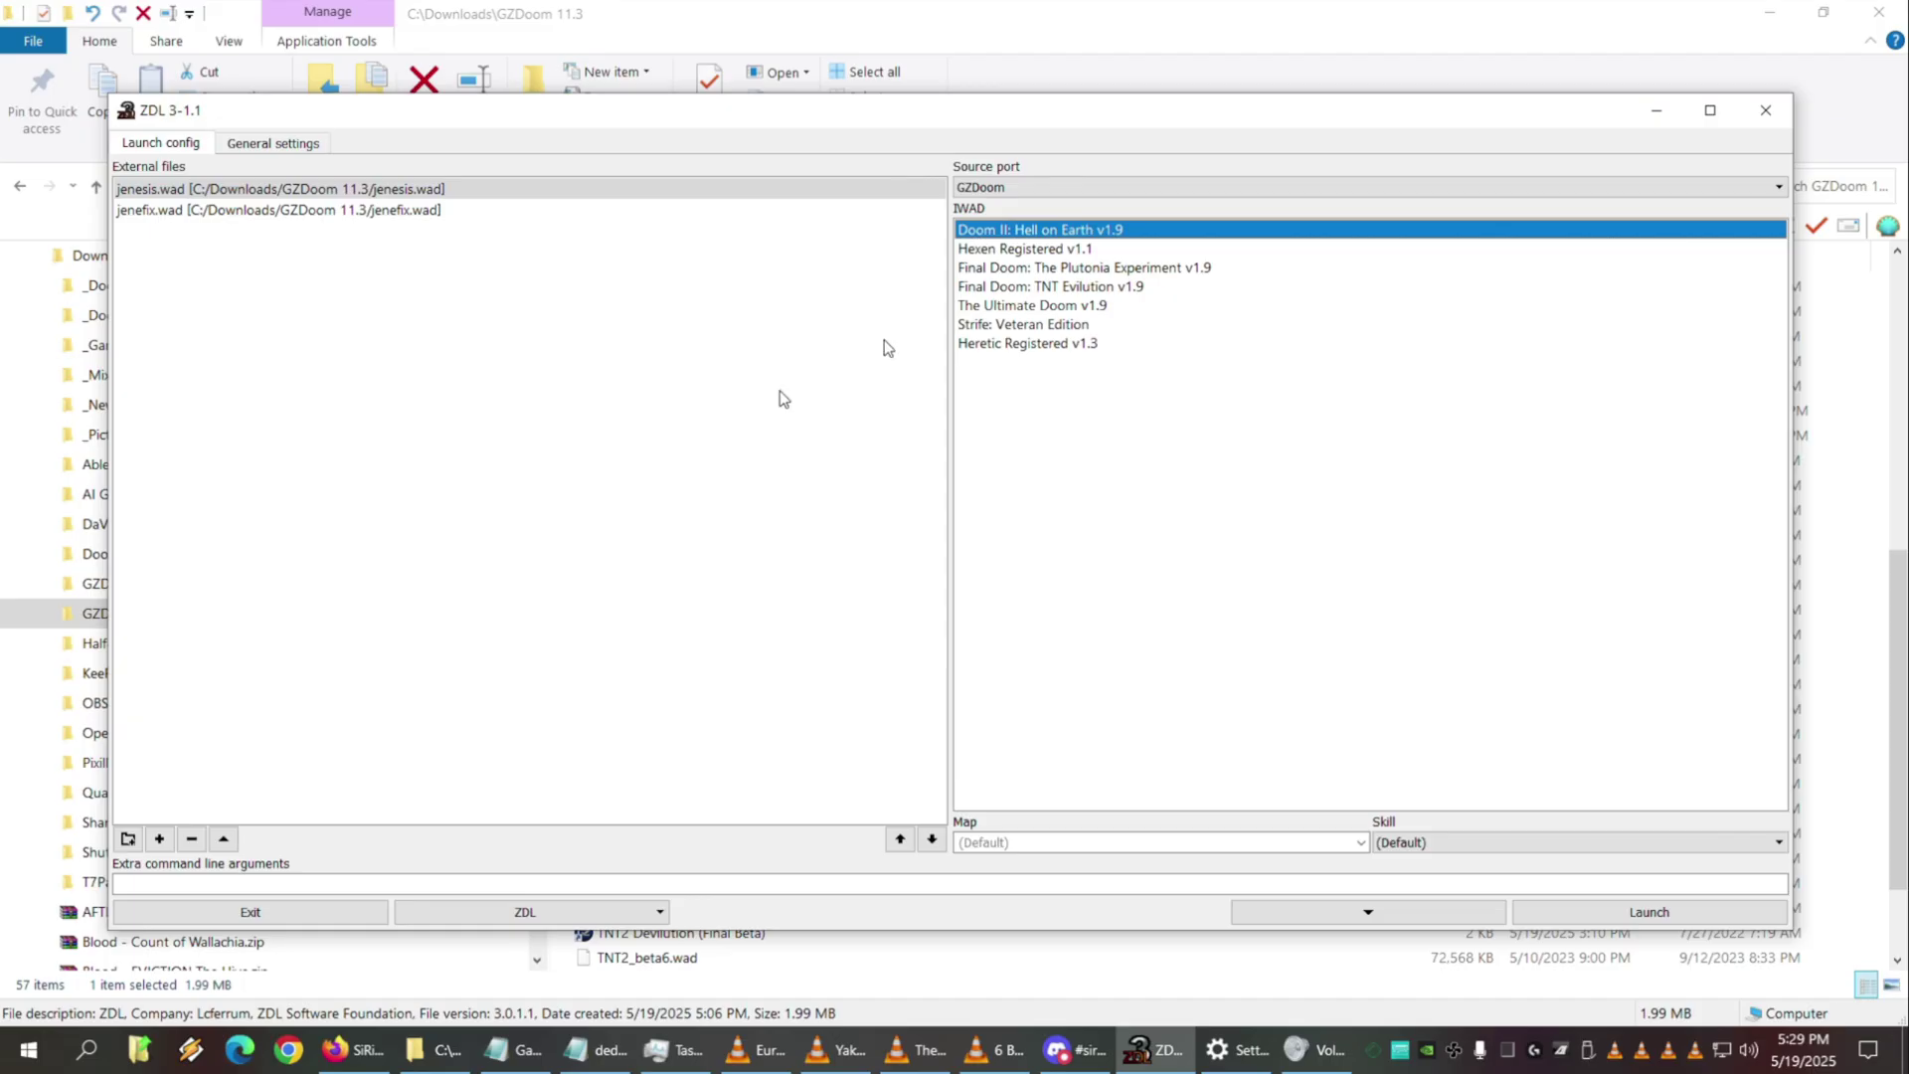
Show the launch command line again, check its executable, IWAD and file arguments and working directory, and close it without executing
{"action": "left_click", "coordinate": [646, 909]}
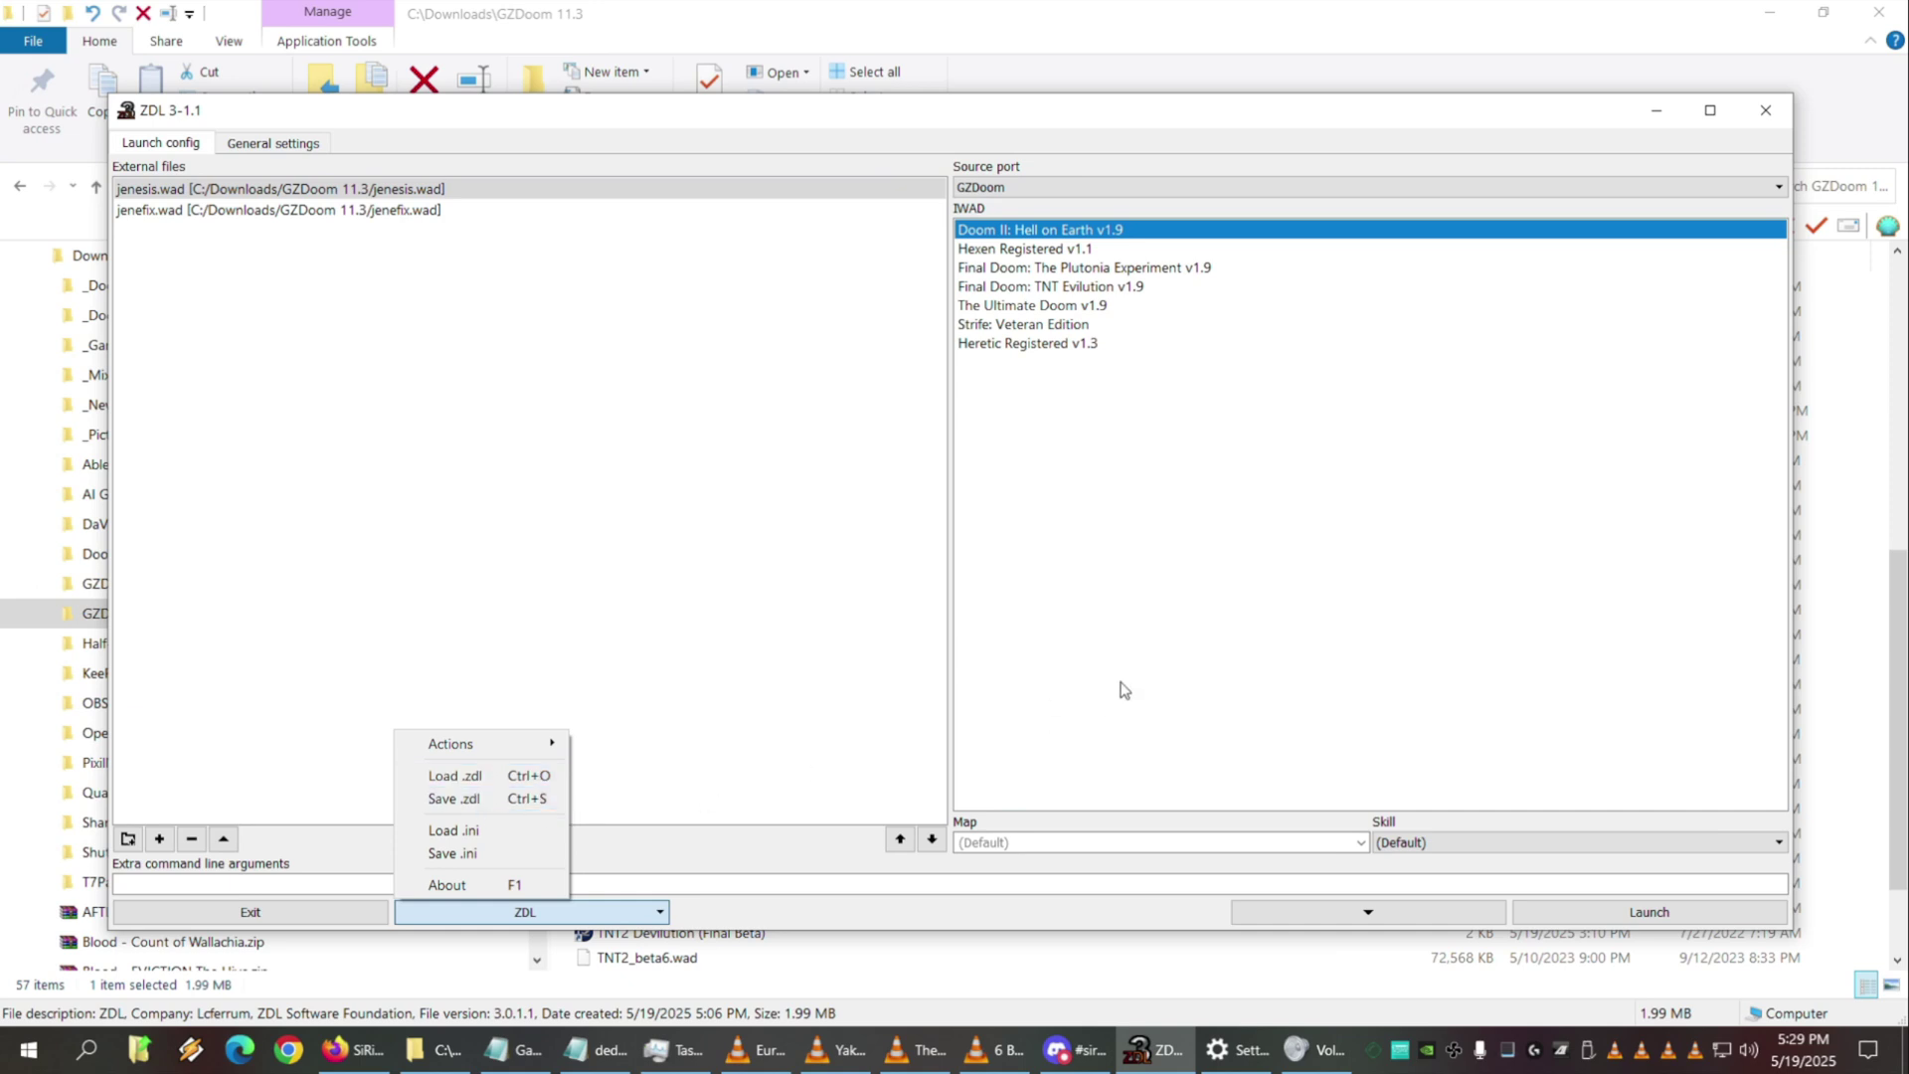
{"action": "mouse_move", "coordinate": [507, 755]}
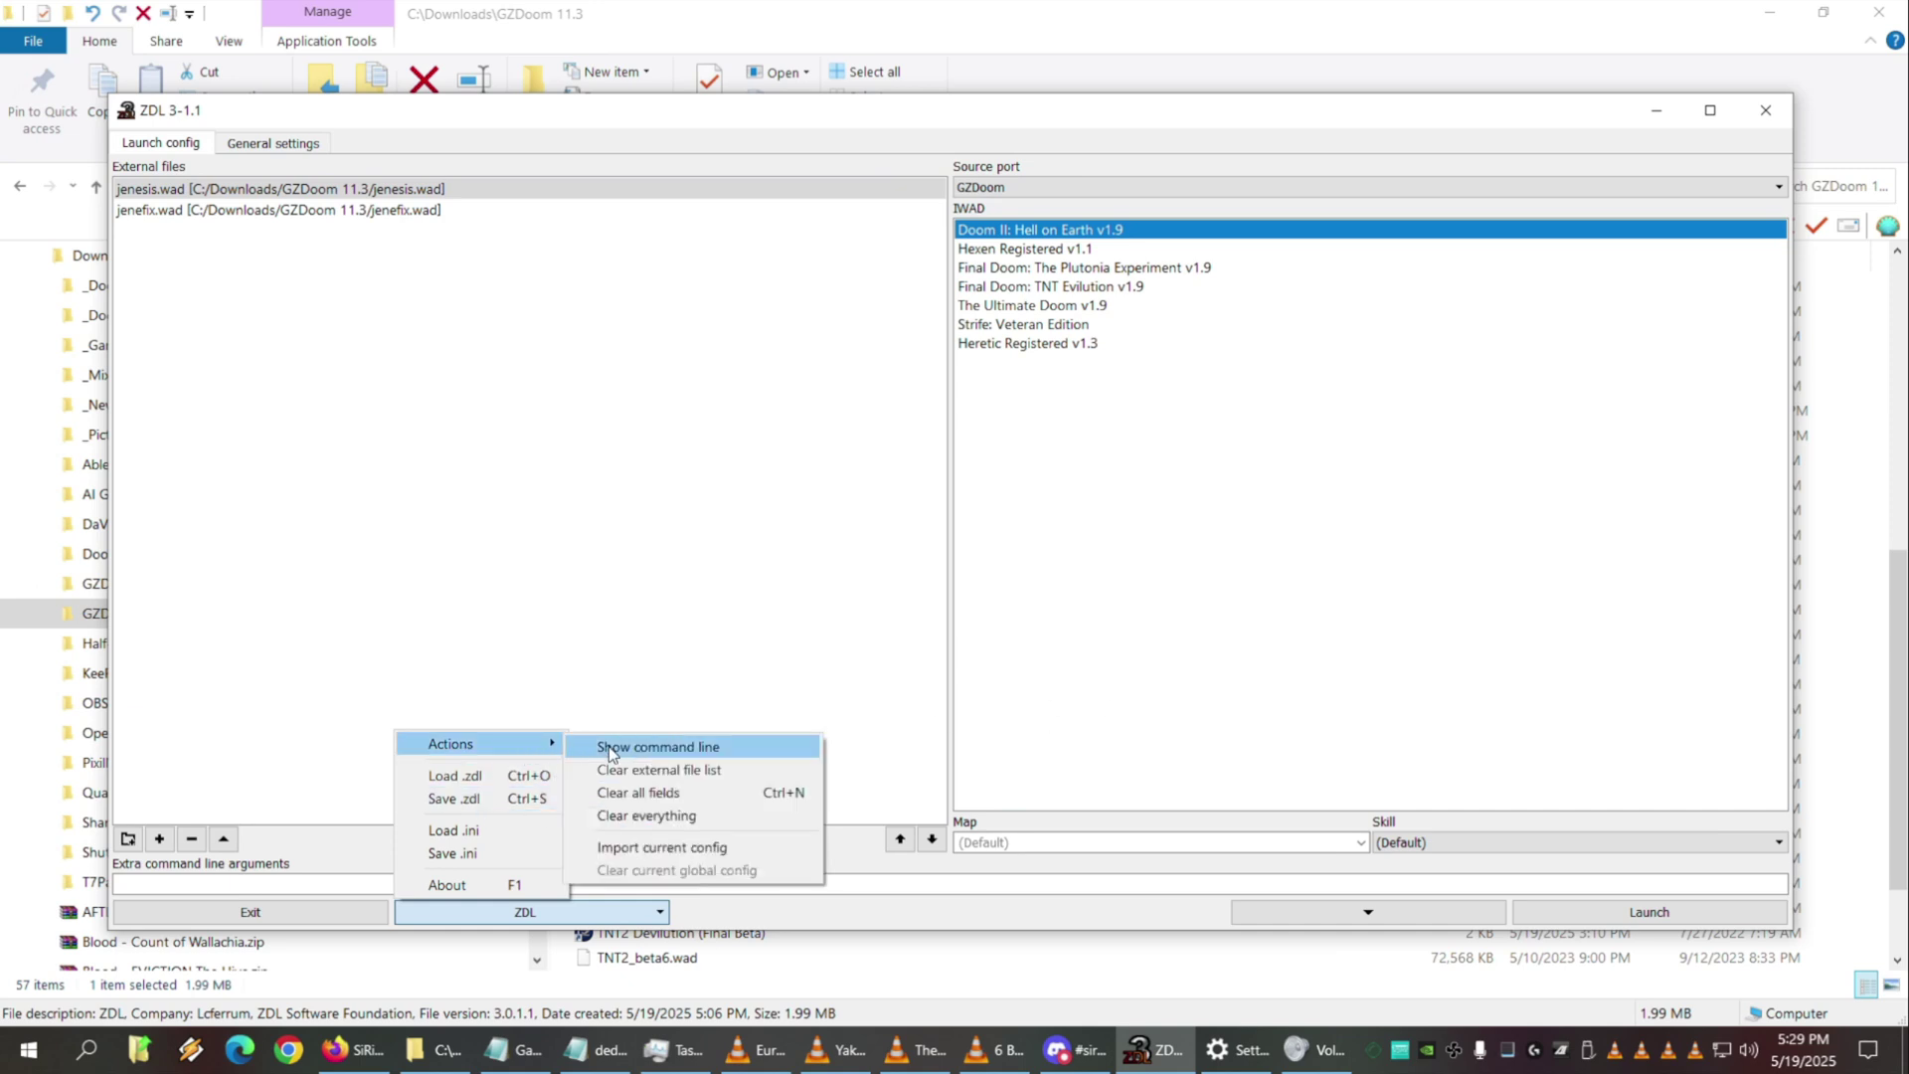
{"action": "left_click", "coordinate": [675, 753]}
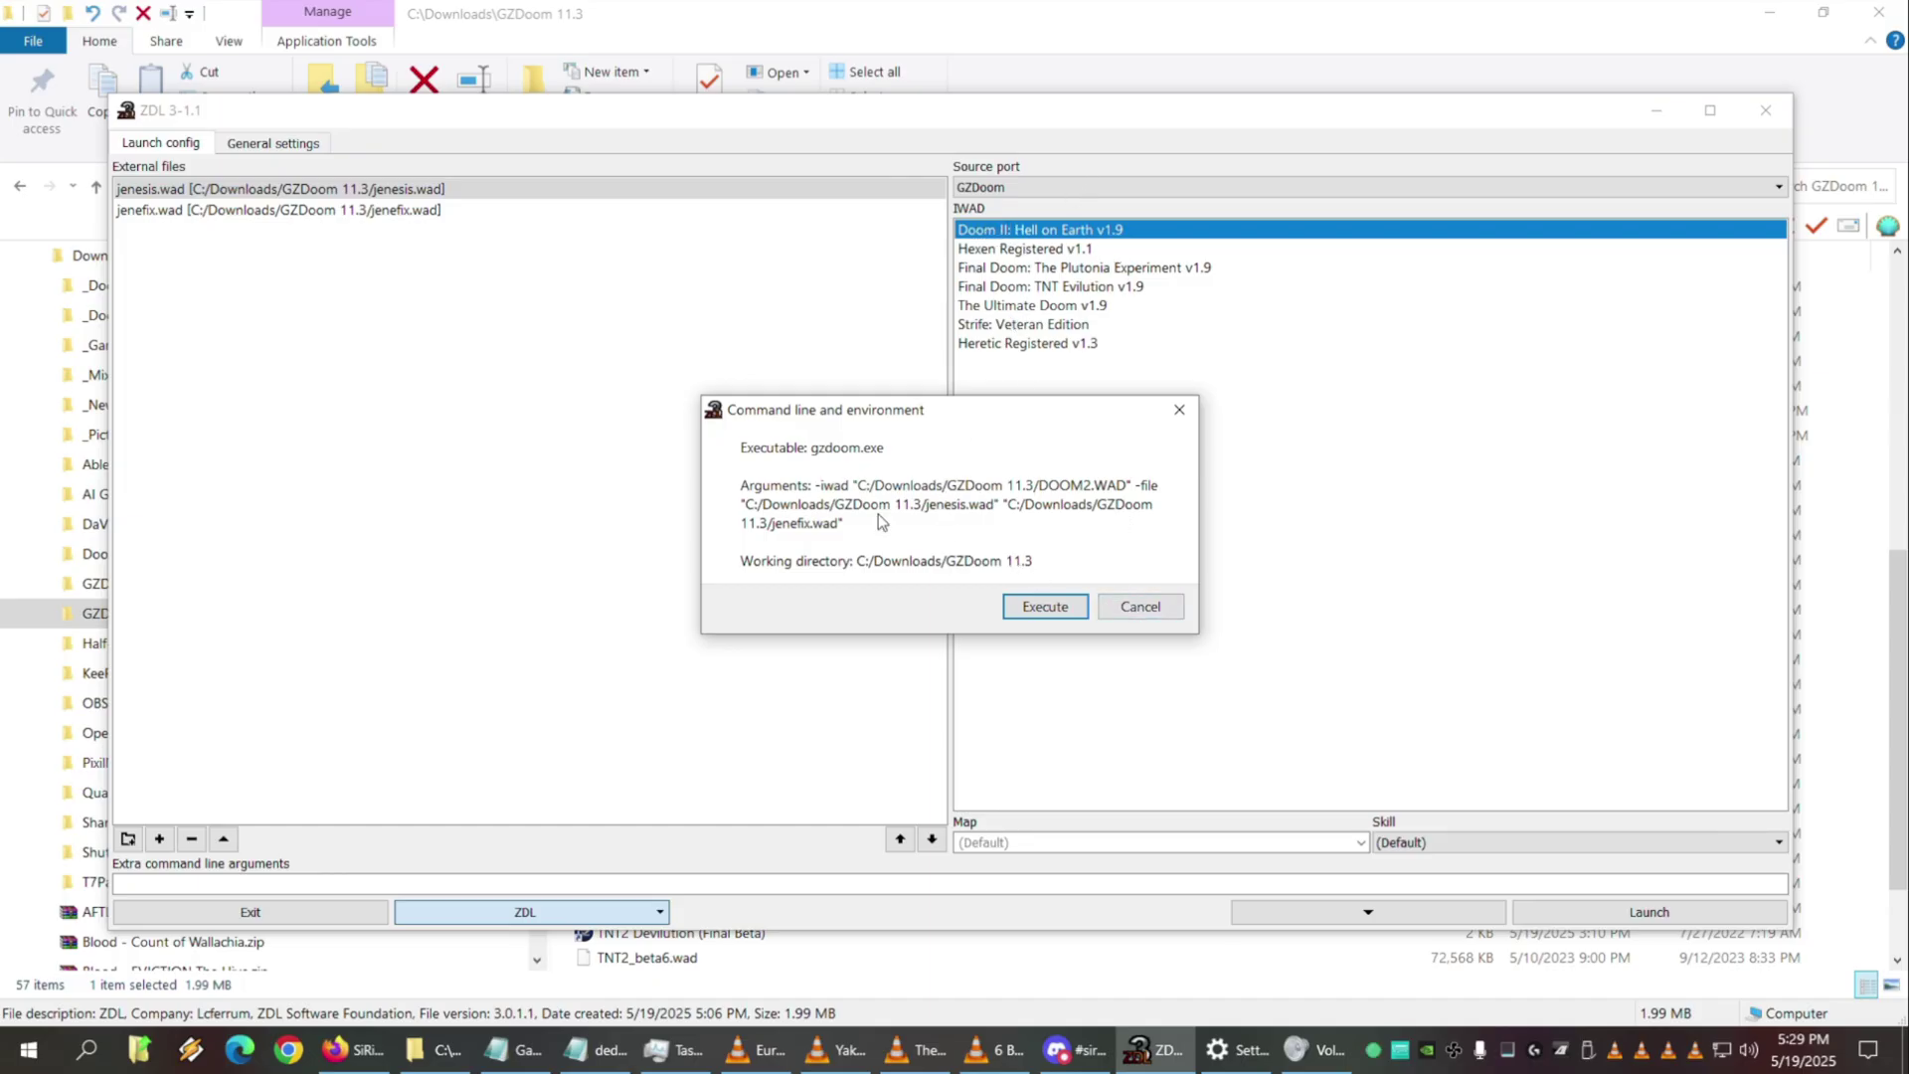
{"action": "left_click", "coordinate": [1160, 602]}
Save the launch configuration over the existing Jenesis.zdl in the GZDoom 11.3 folder
{"action": "left_click", "coordinate": [599, 913]}
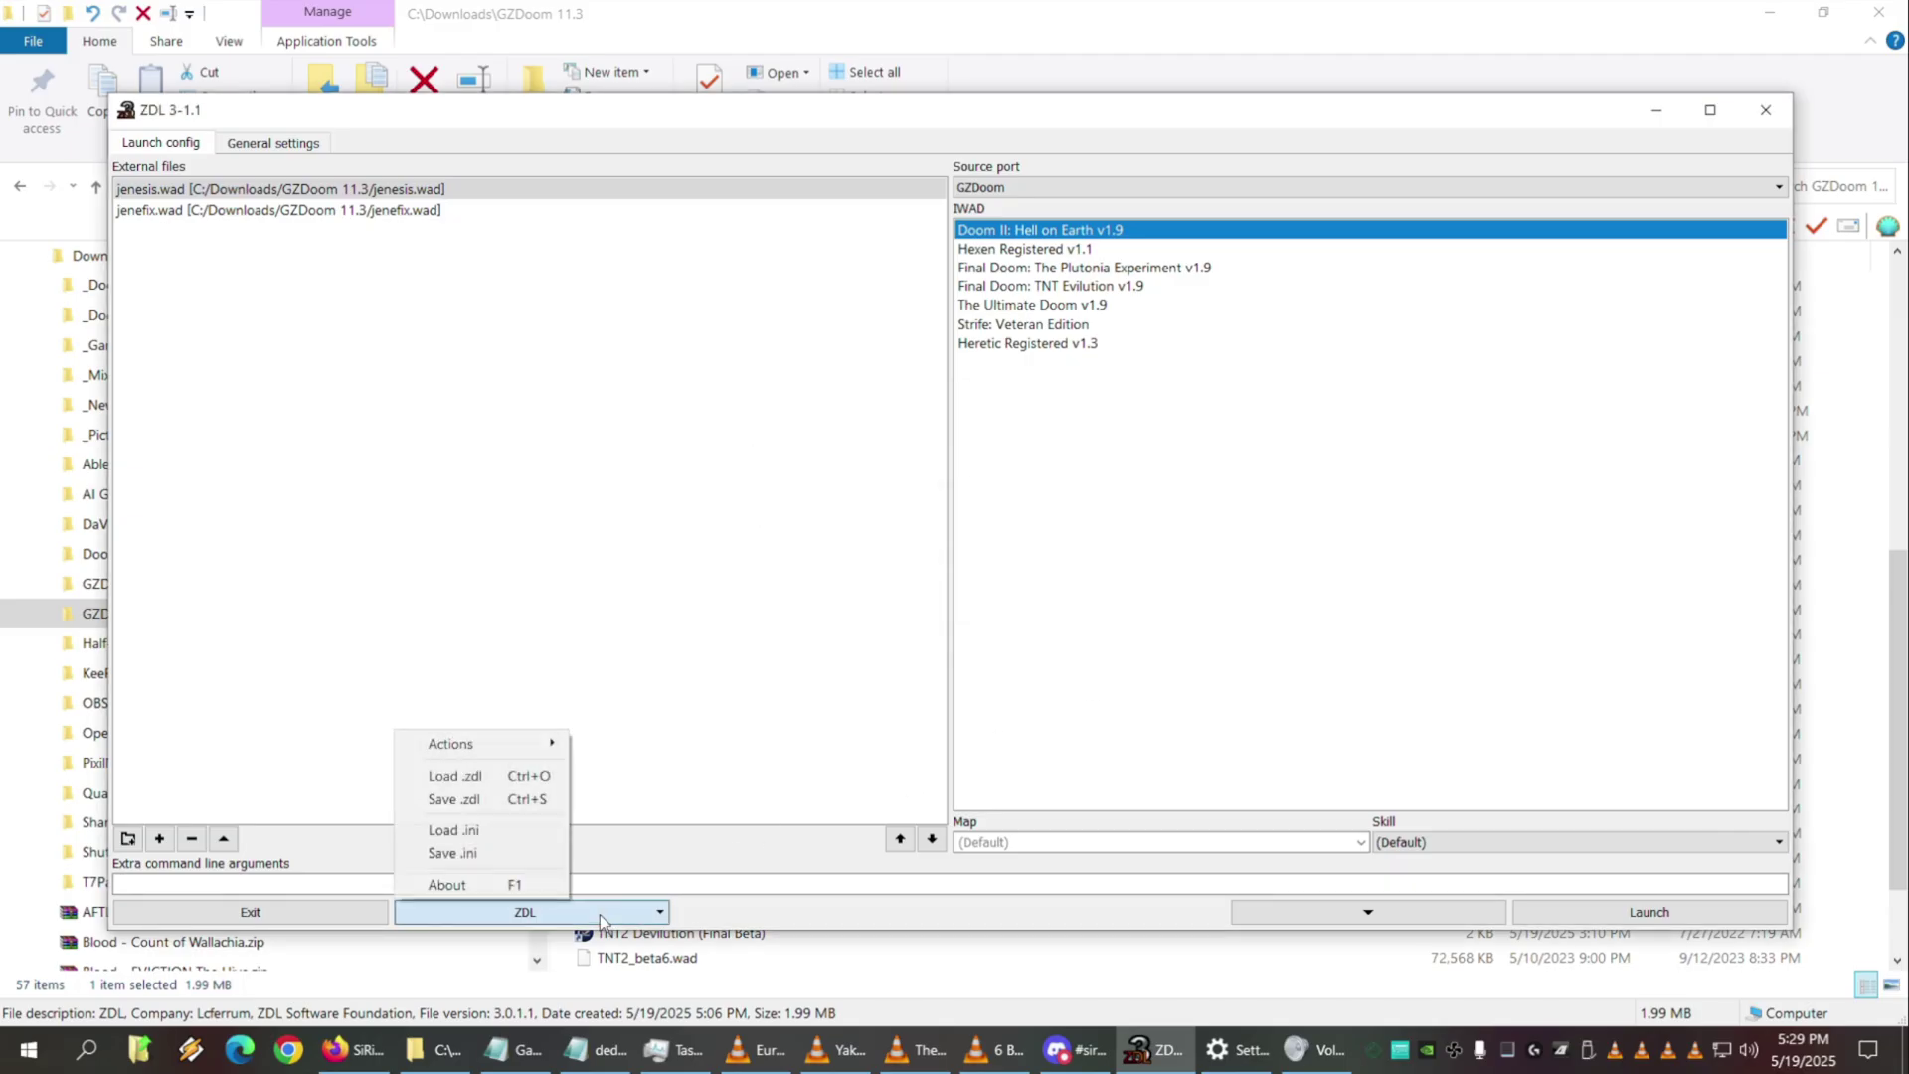
{"action": "left_click", "coordinate": [507, 799]}
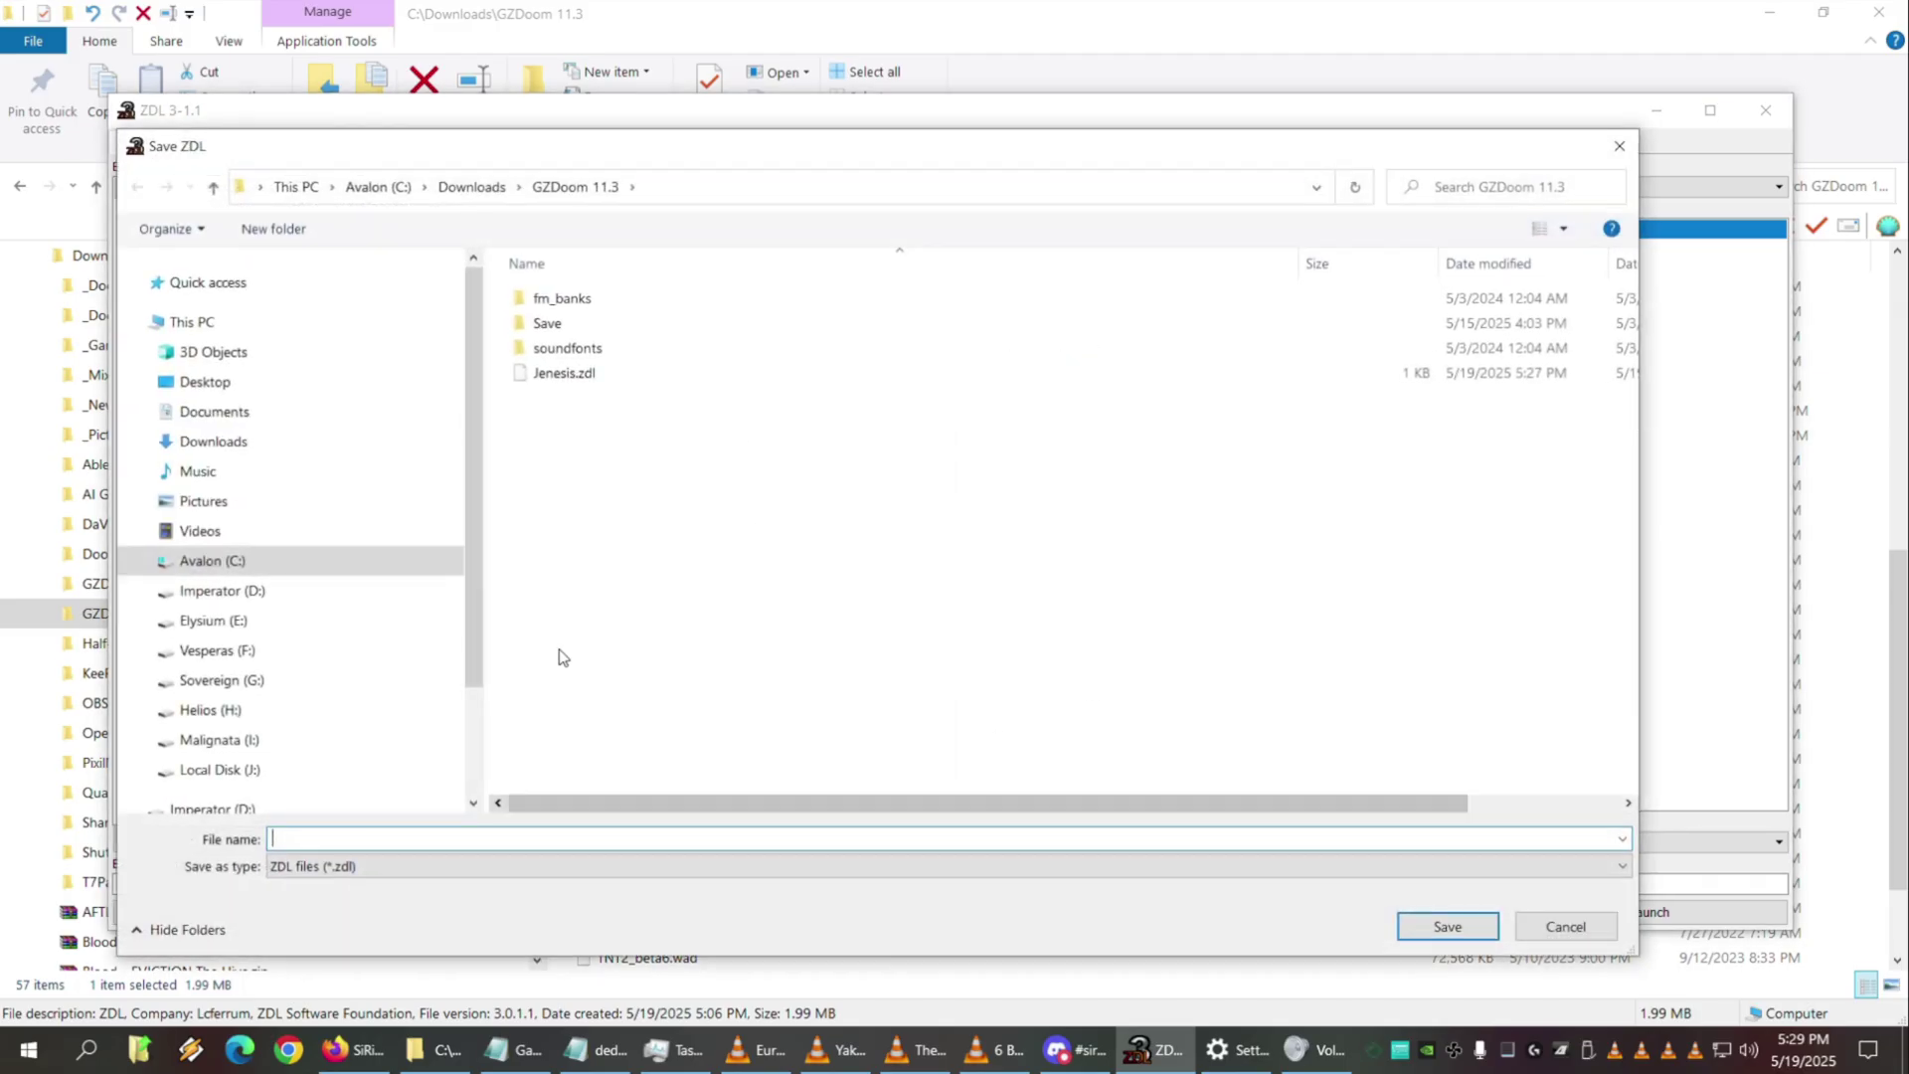
{"action": "double_click", "coordinate": [563, 373]}
{"action": "left_click", "coordinate": [1029, 530]}
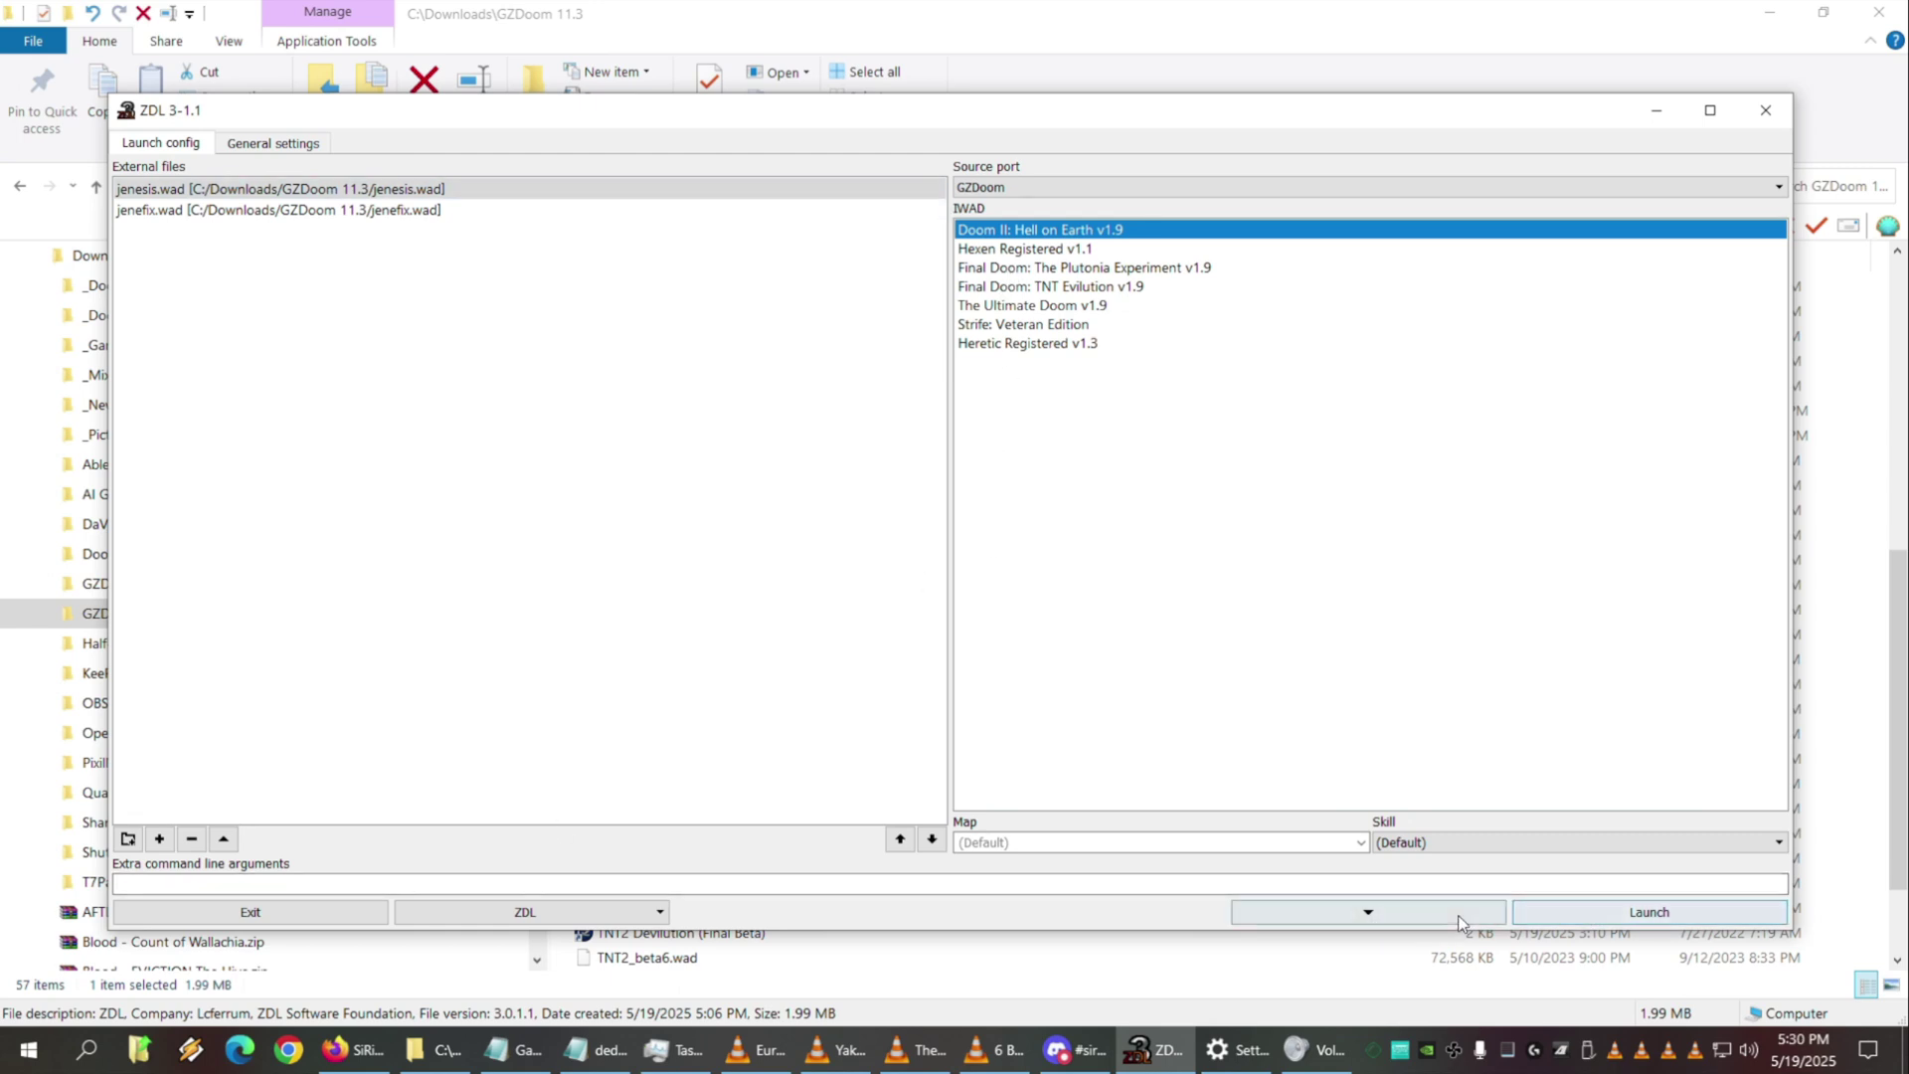
Expand the multiplayer settings of the launch configuration and set the game mode to Co-op
{"action": "left_click", "coordinate": [1402, 922]}
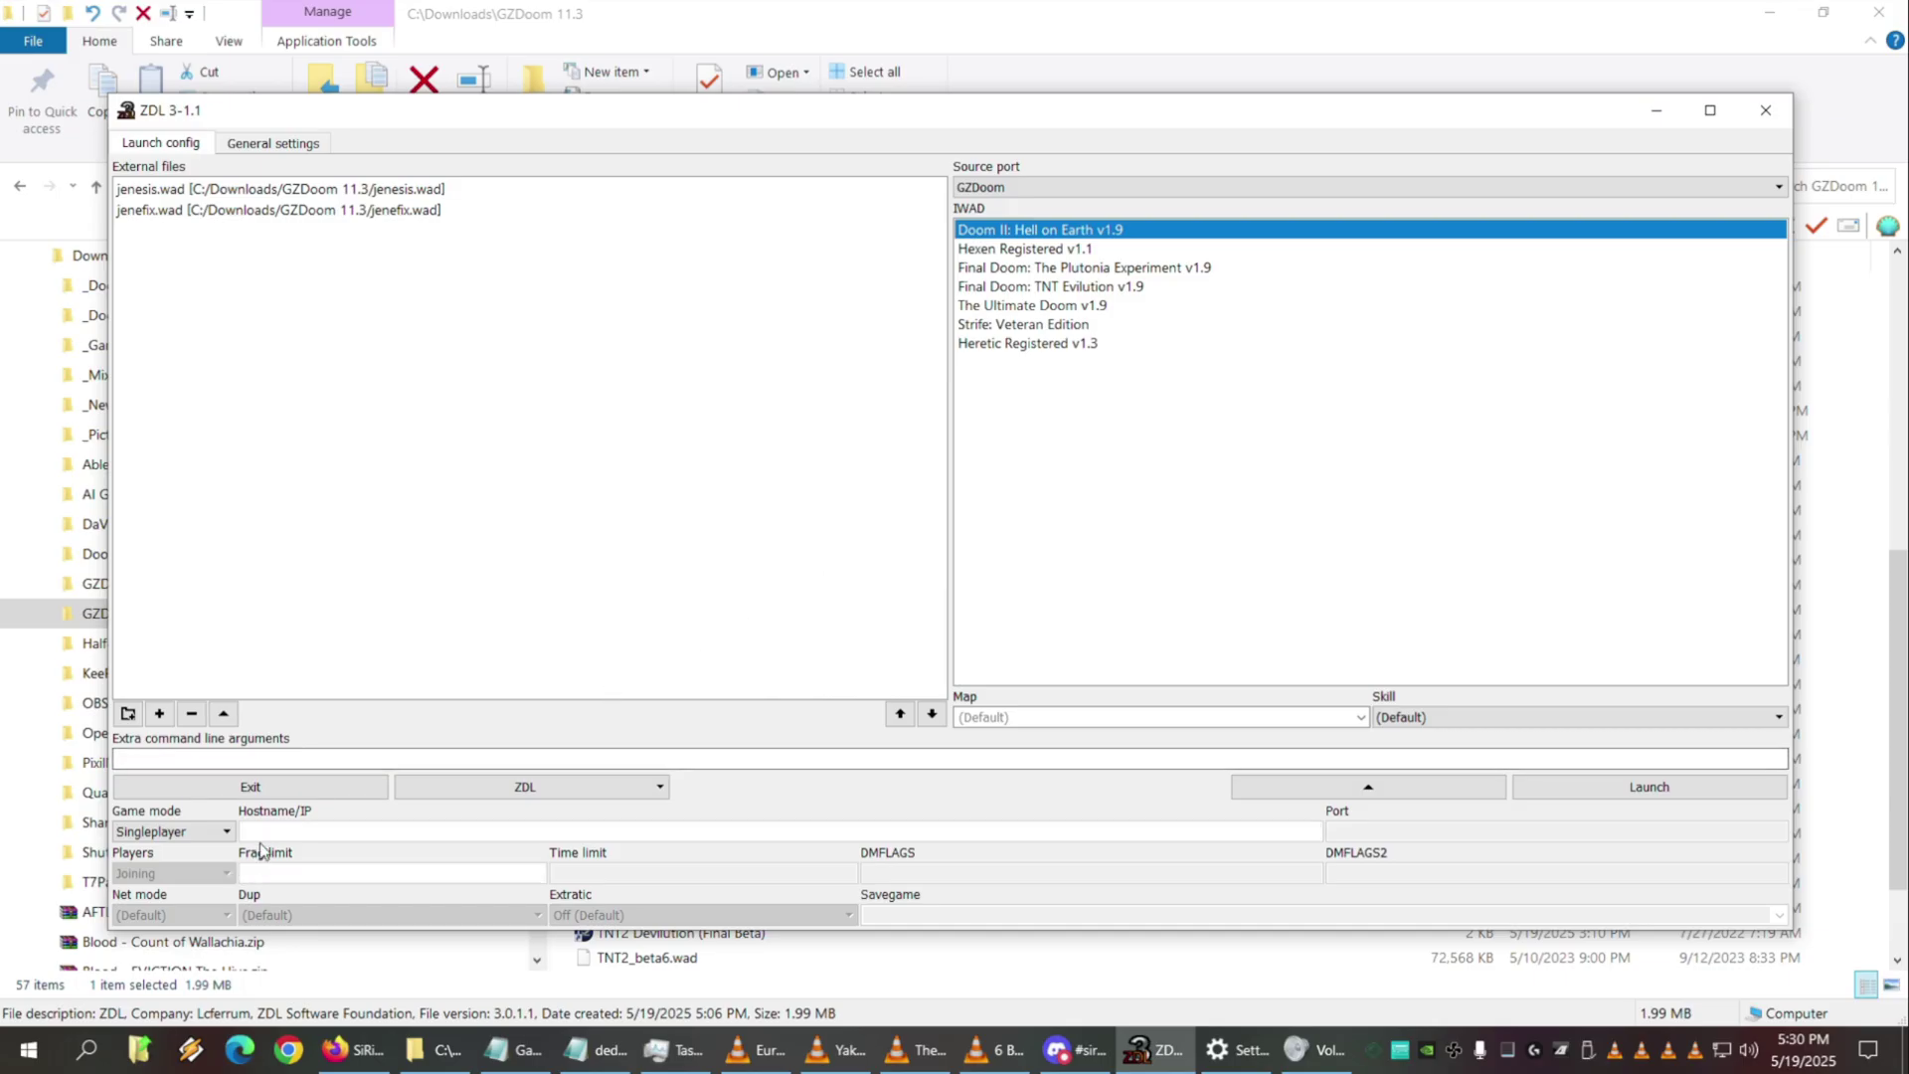
{"action": "left_click", "coordinate": [212, 833]}
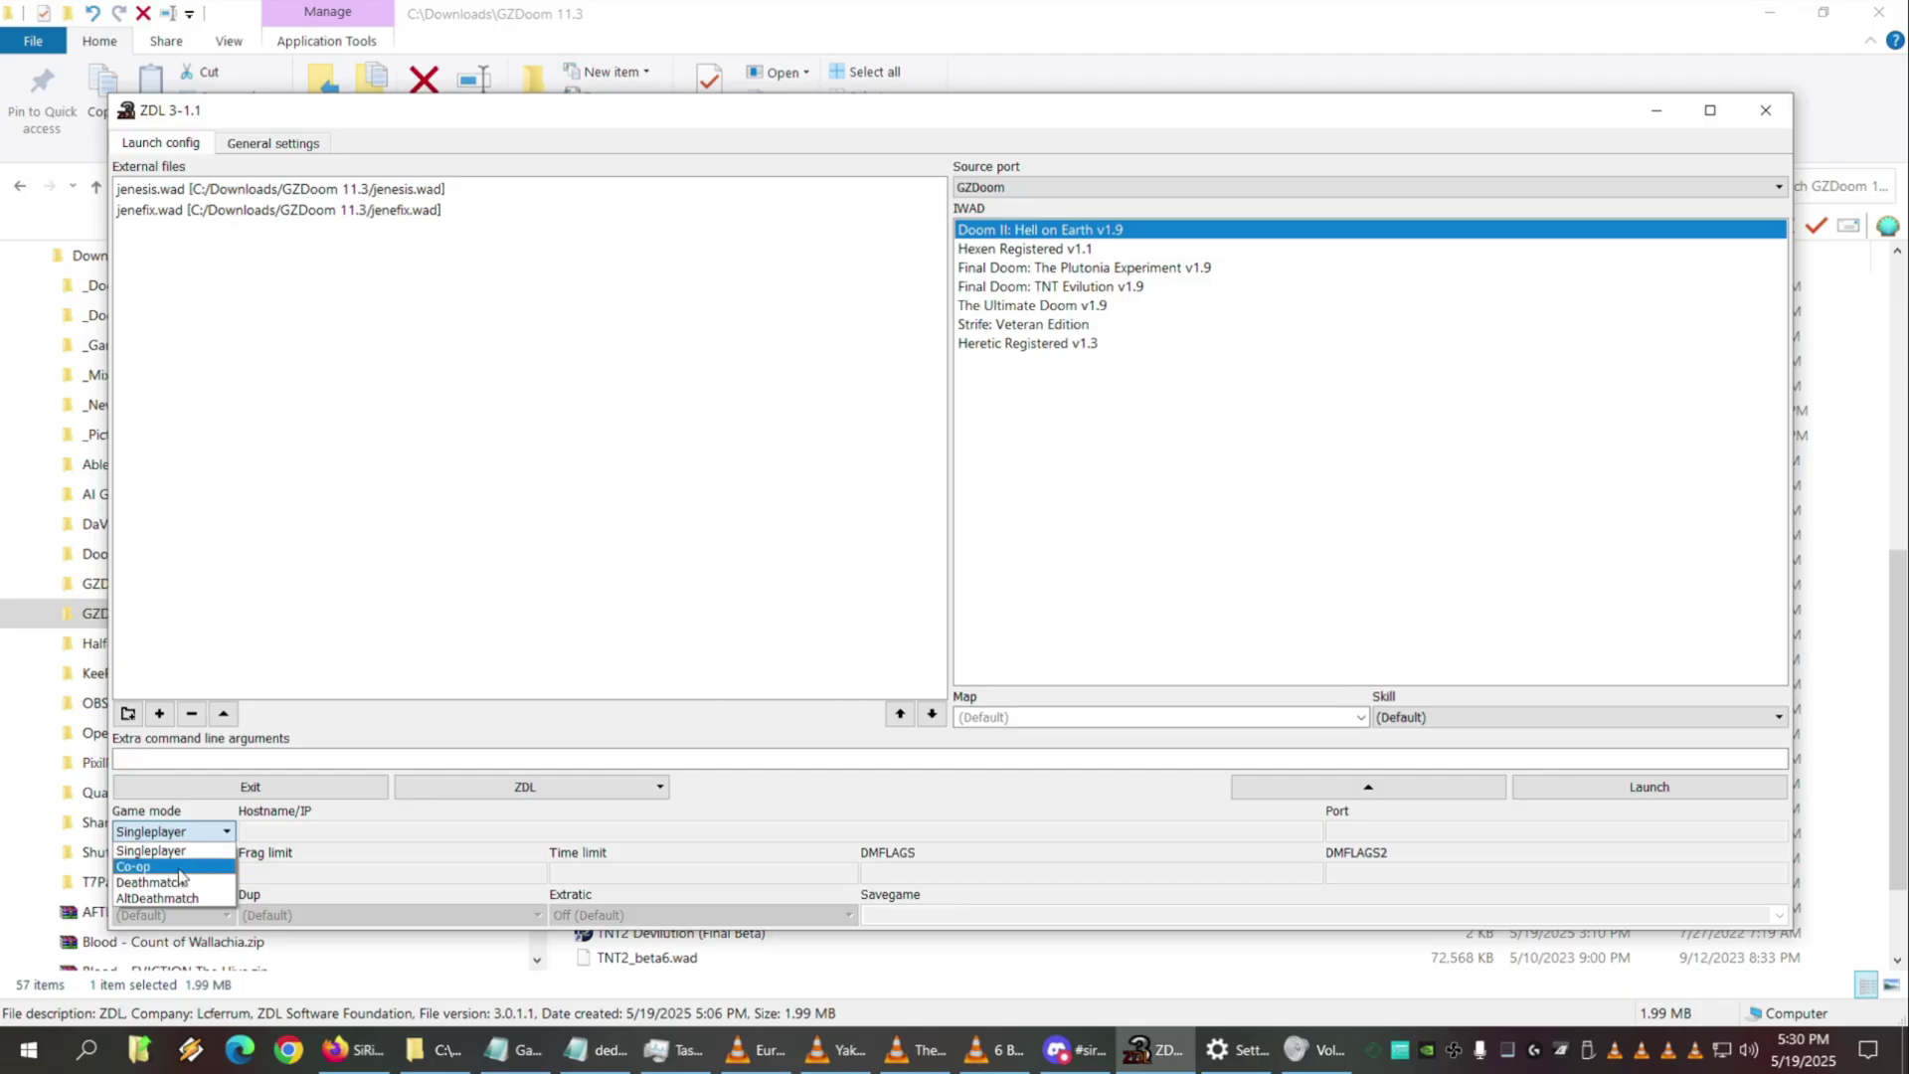
{"action": "left_click", "coordinate": [187, 867]}
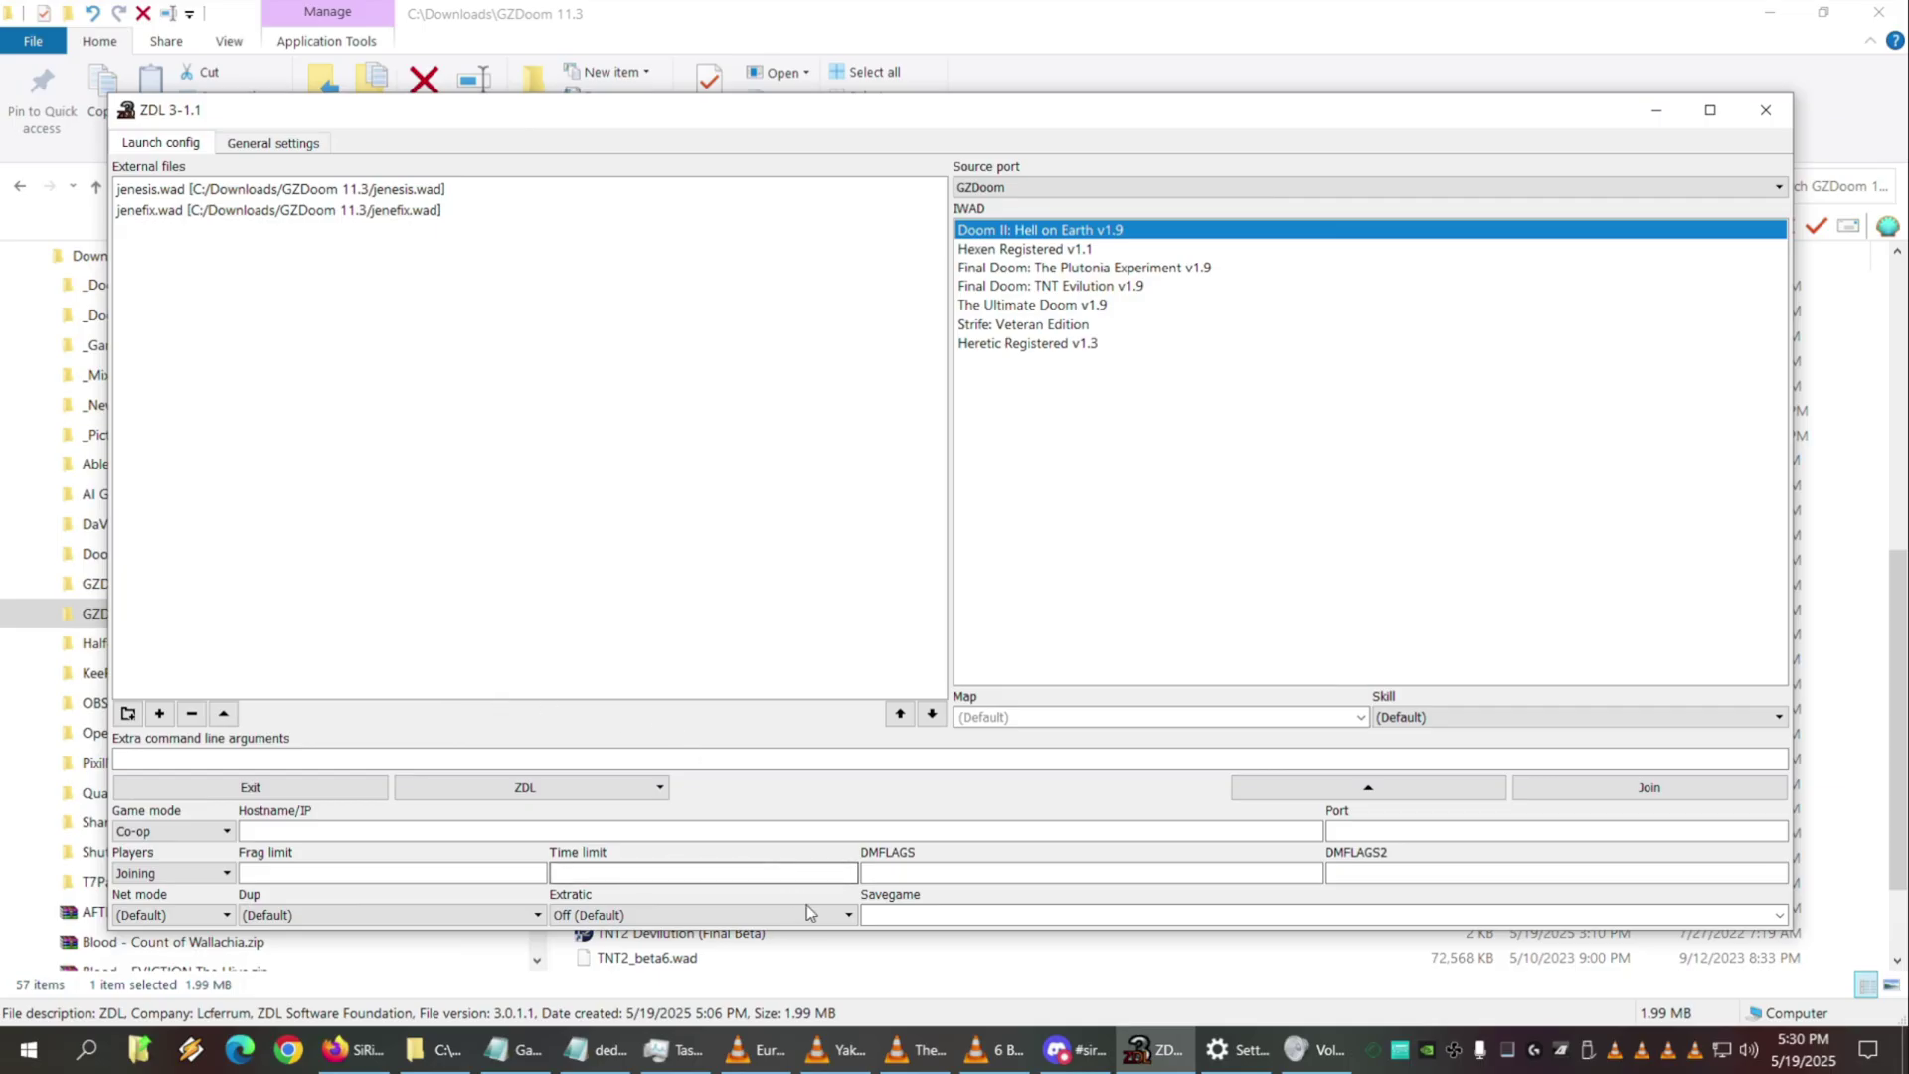
Try a player count of 2 for hosting the co-op game, and return the Players setting to Joining
{"action": "left_click", "coordinate": [200, 874]}
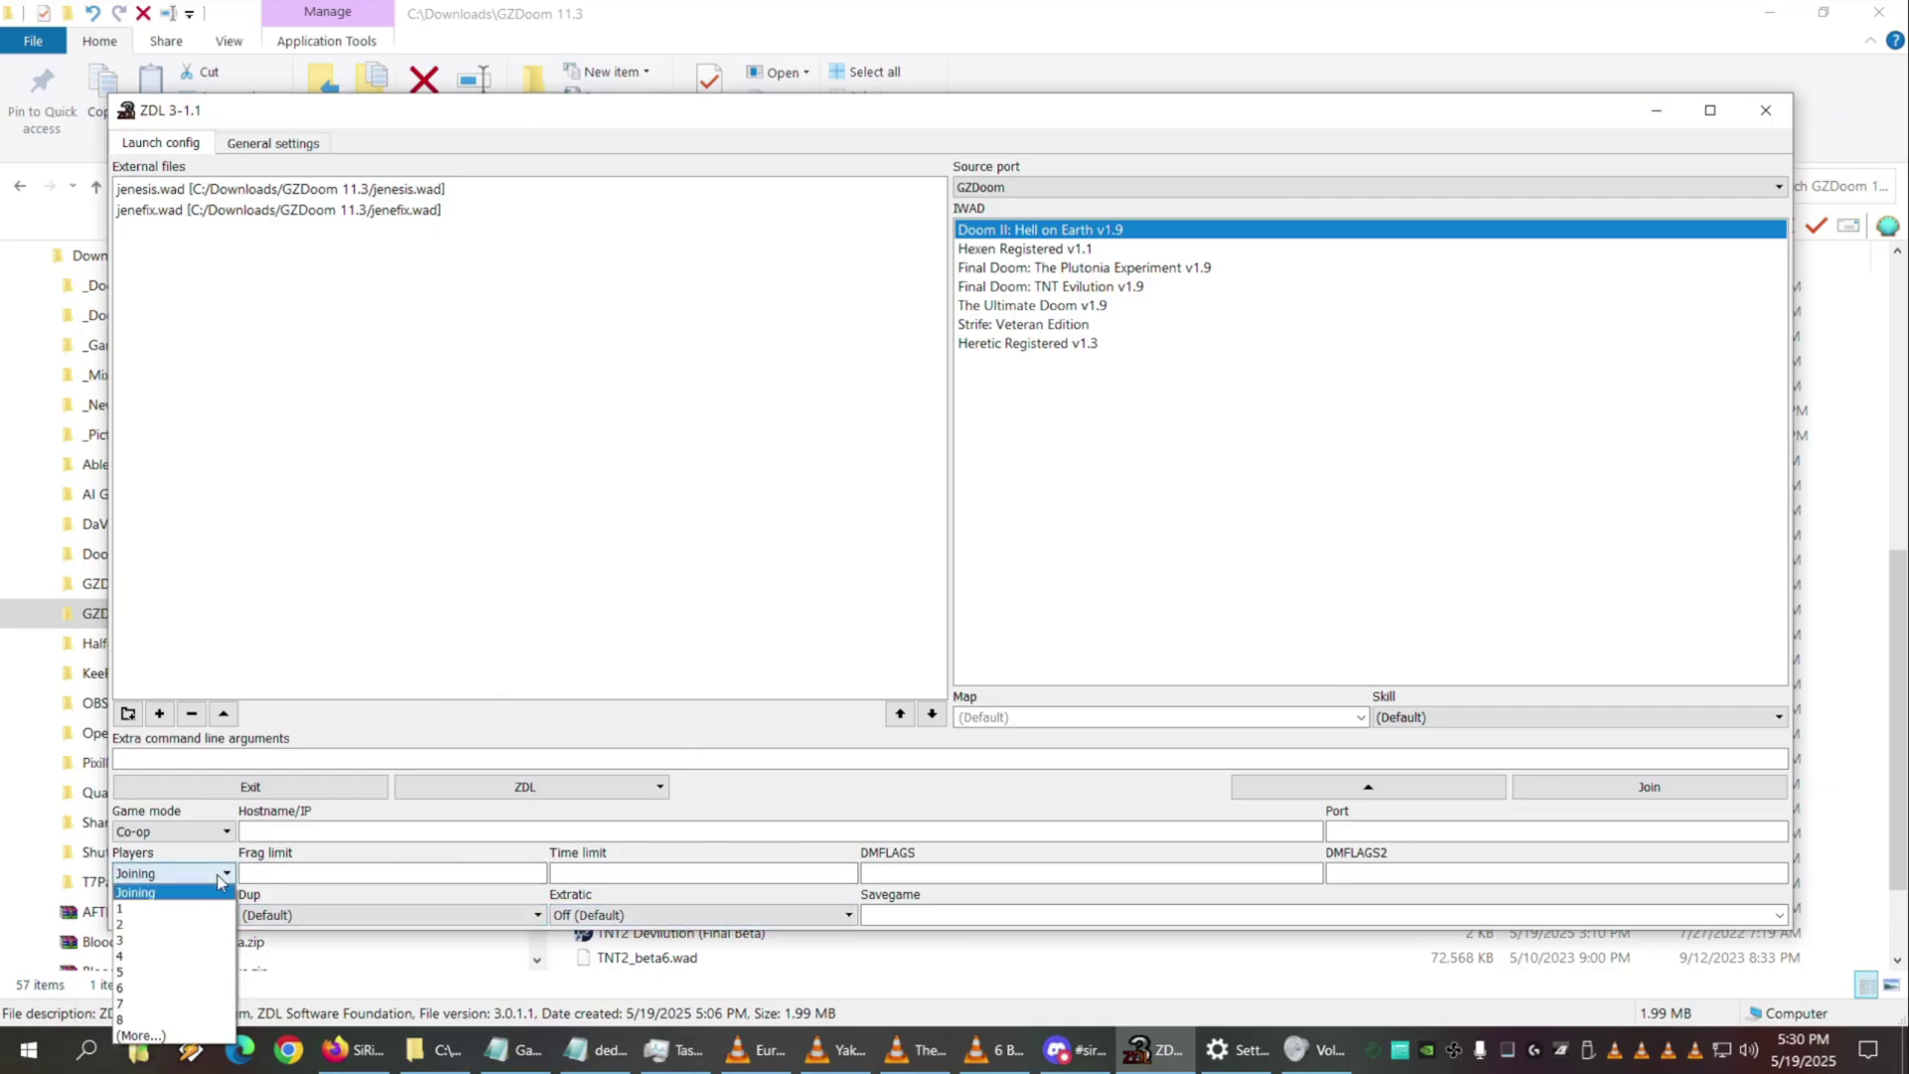
{"action": "left_click", "coordinate": [165, 926]}
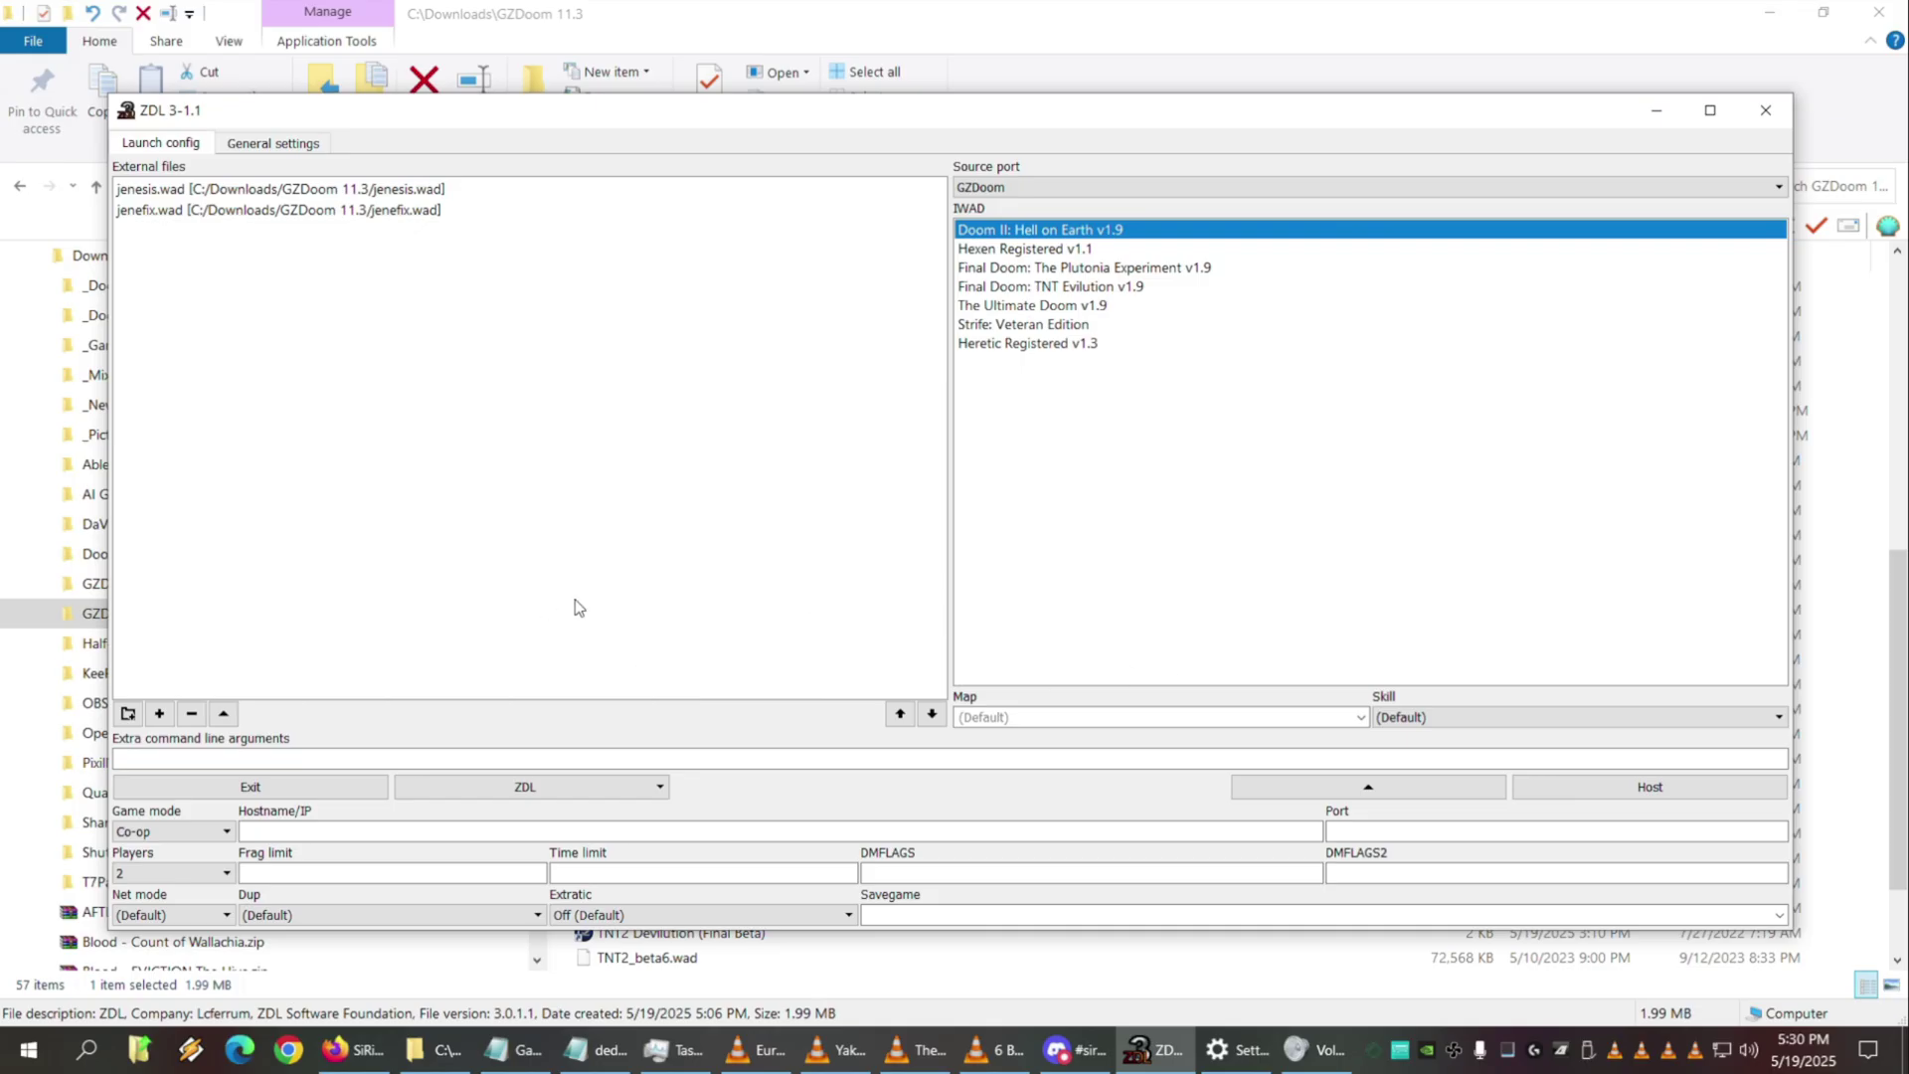
{"action": "left_click", "coordinate": [235, 872]}
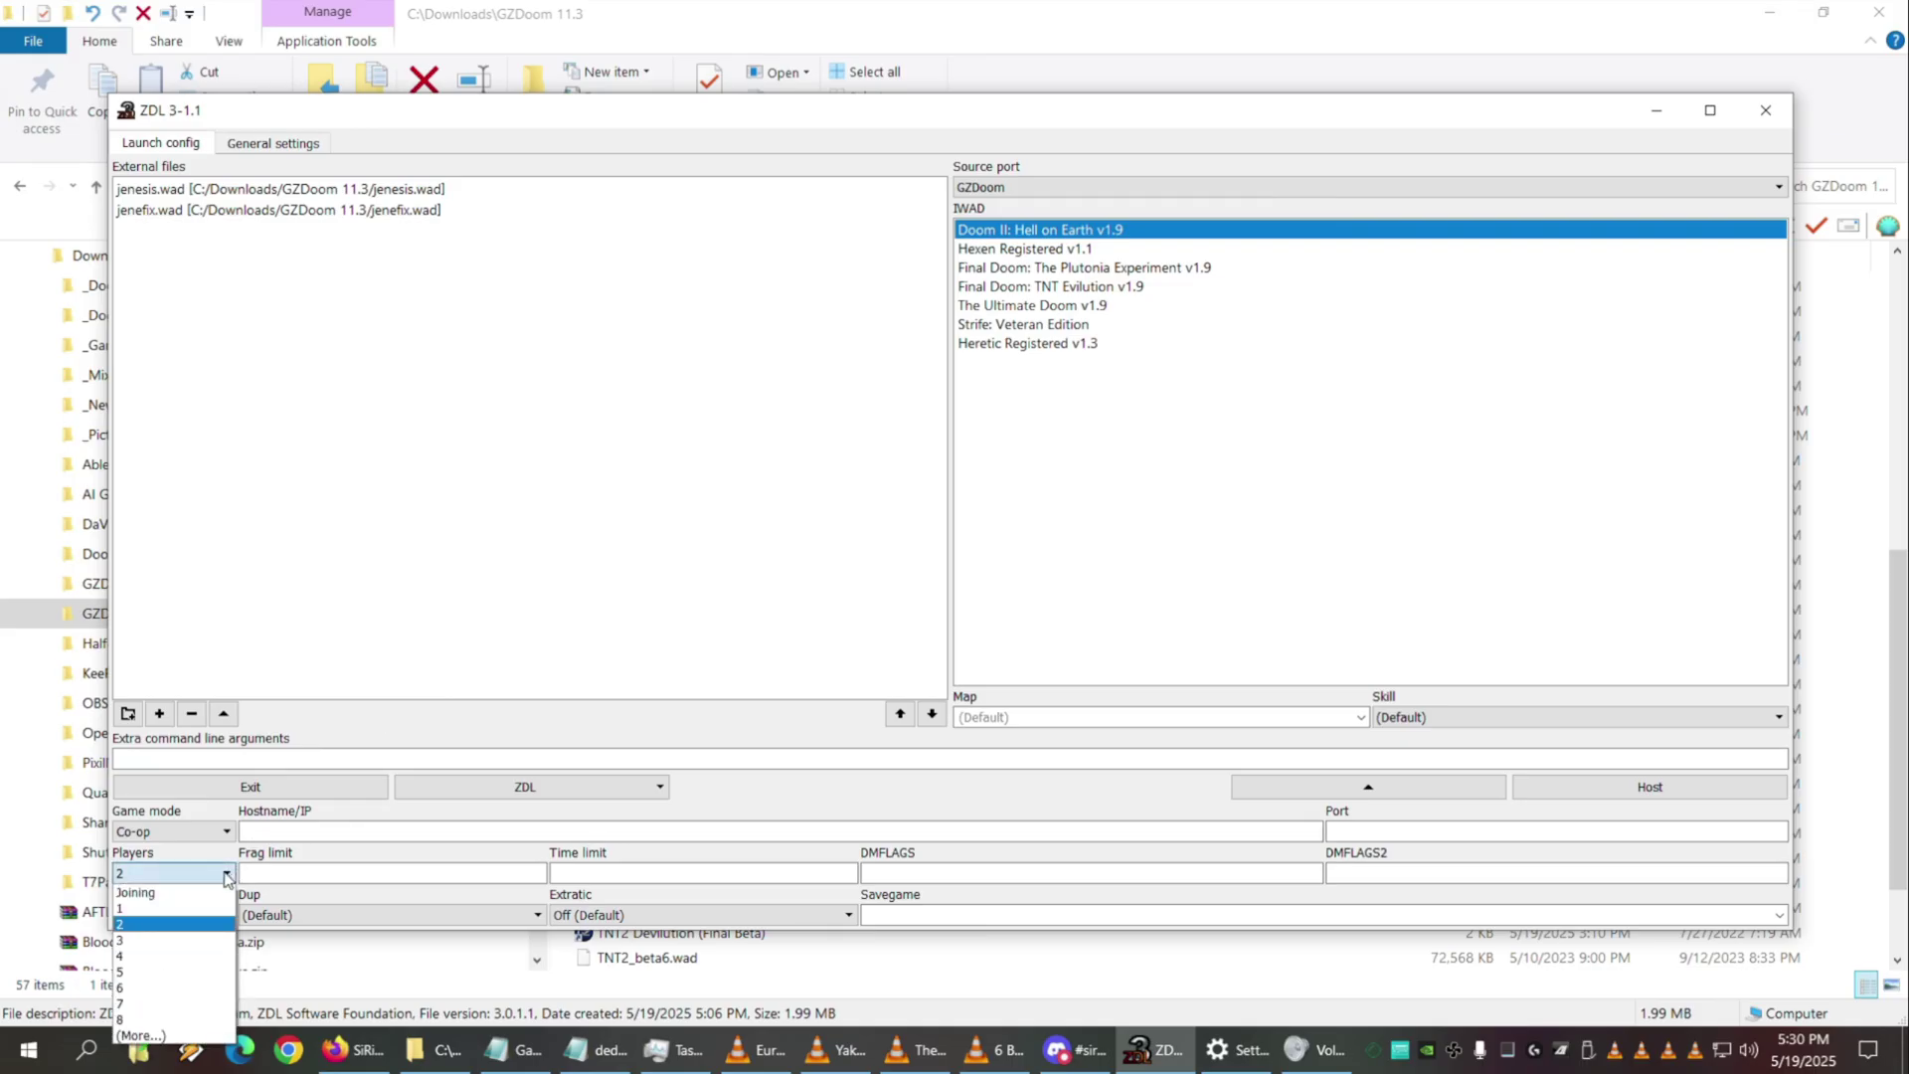
{"action": "left_click", "coordinate": [199, 893]}
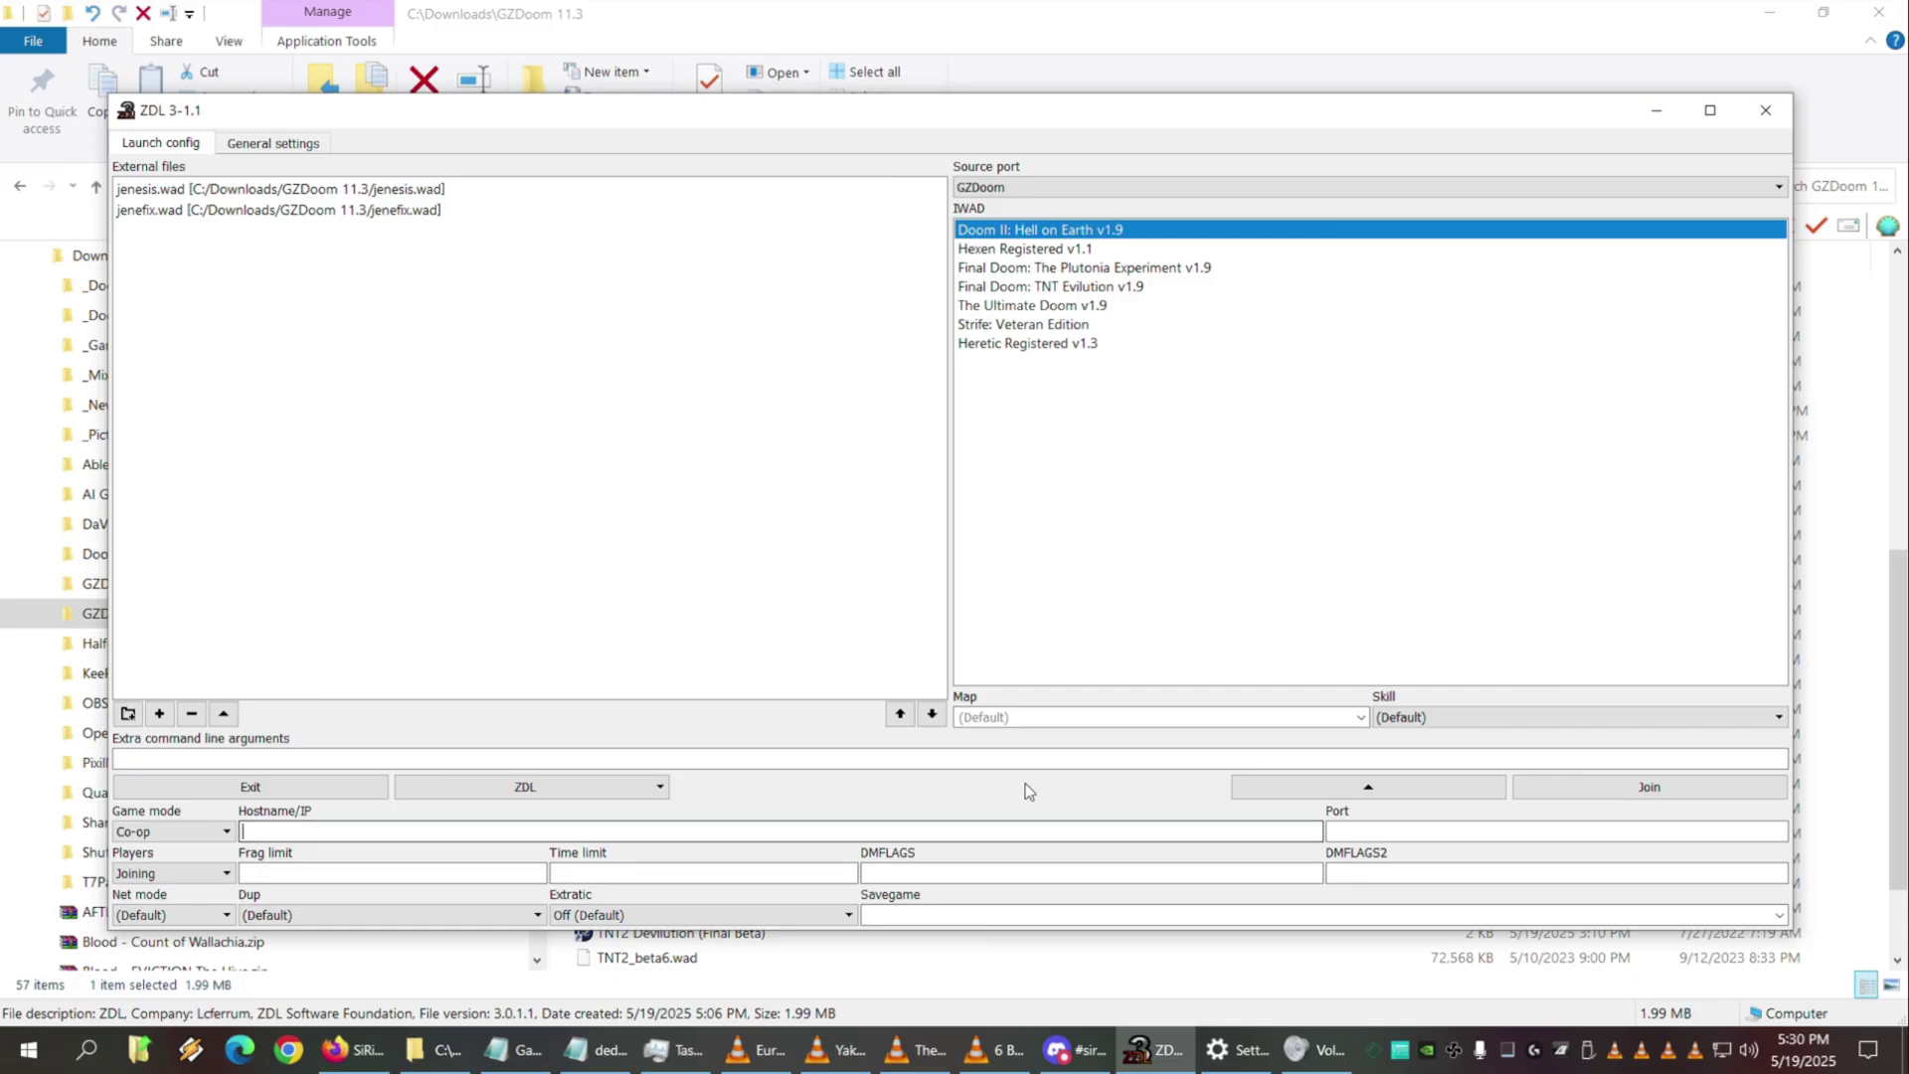
Examine the Port and DMFLAGS fields and the available Net mode, Dup and Extratic choices for the co-op game
{"action": "left_click", "coordinate": [1421, 833]}
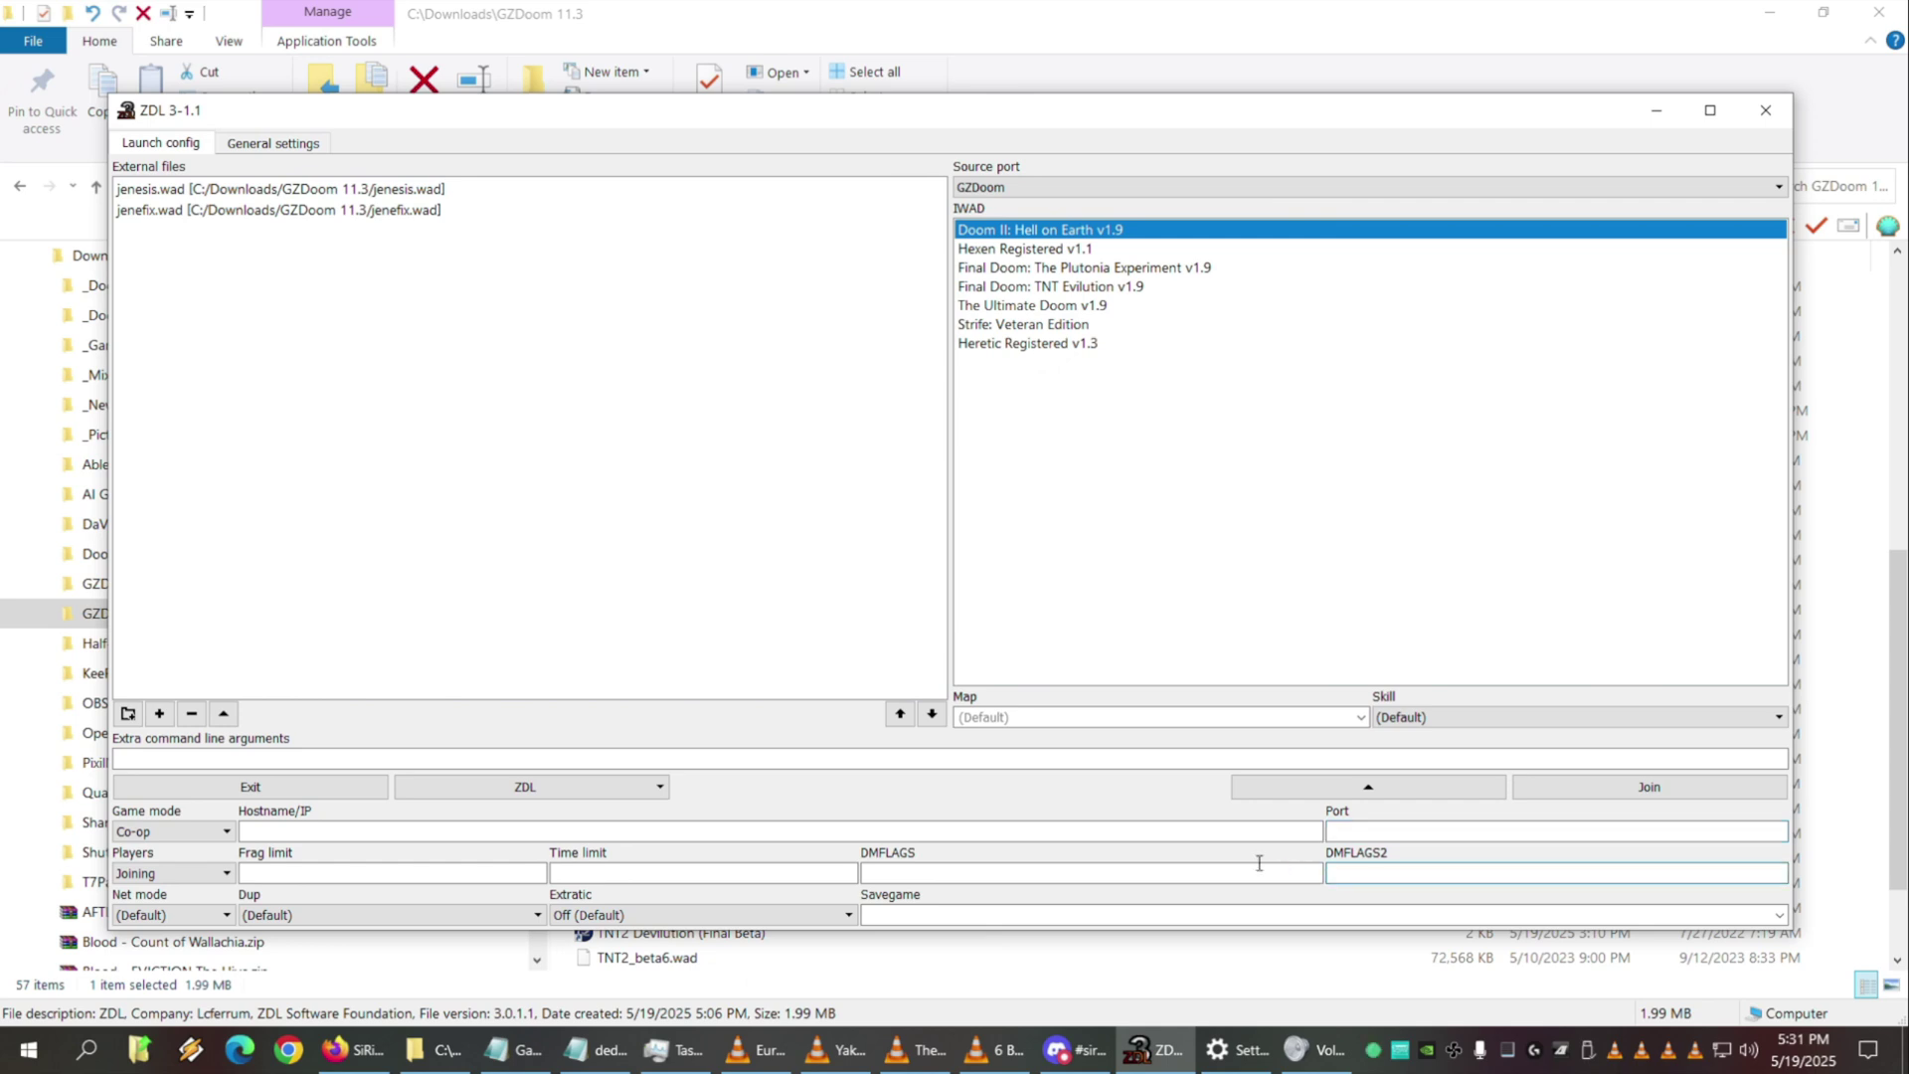
{"action": "left_click", "coordinate": [1035, 878]}
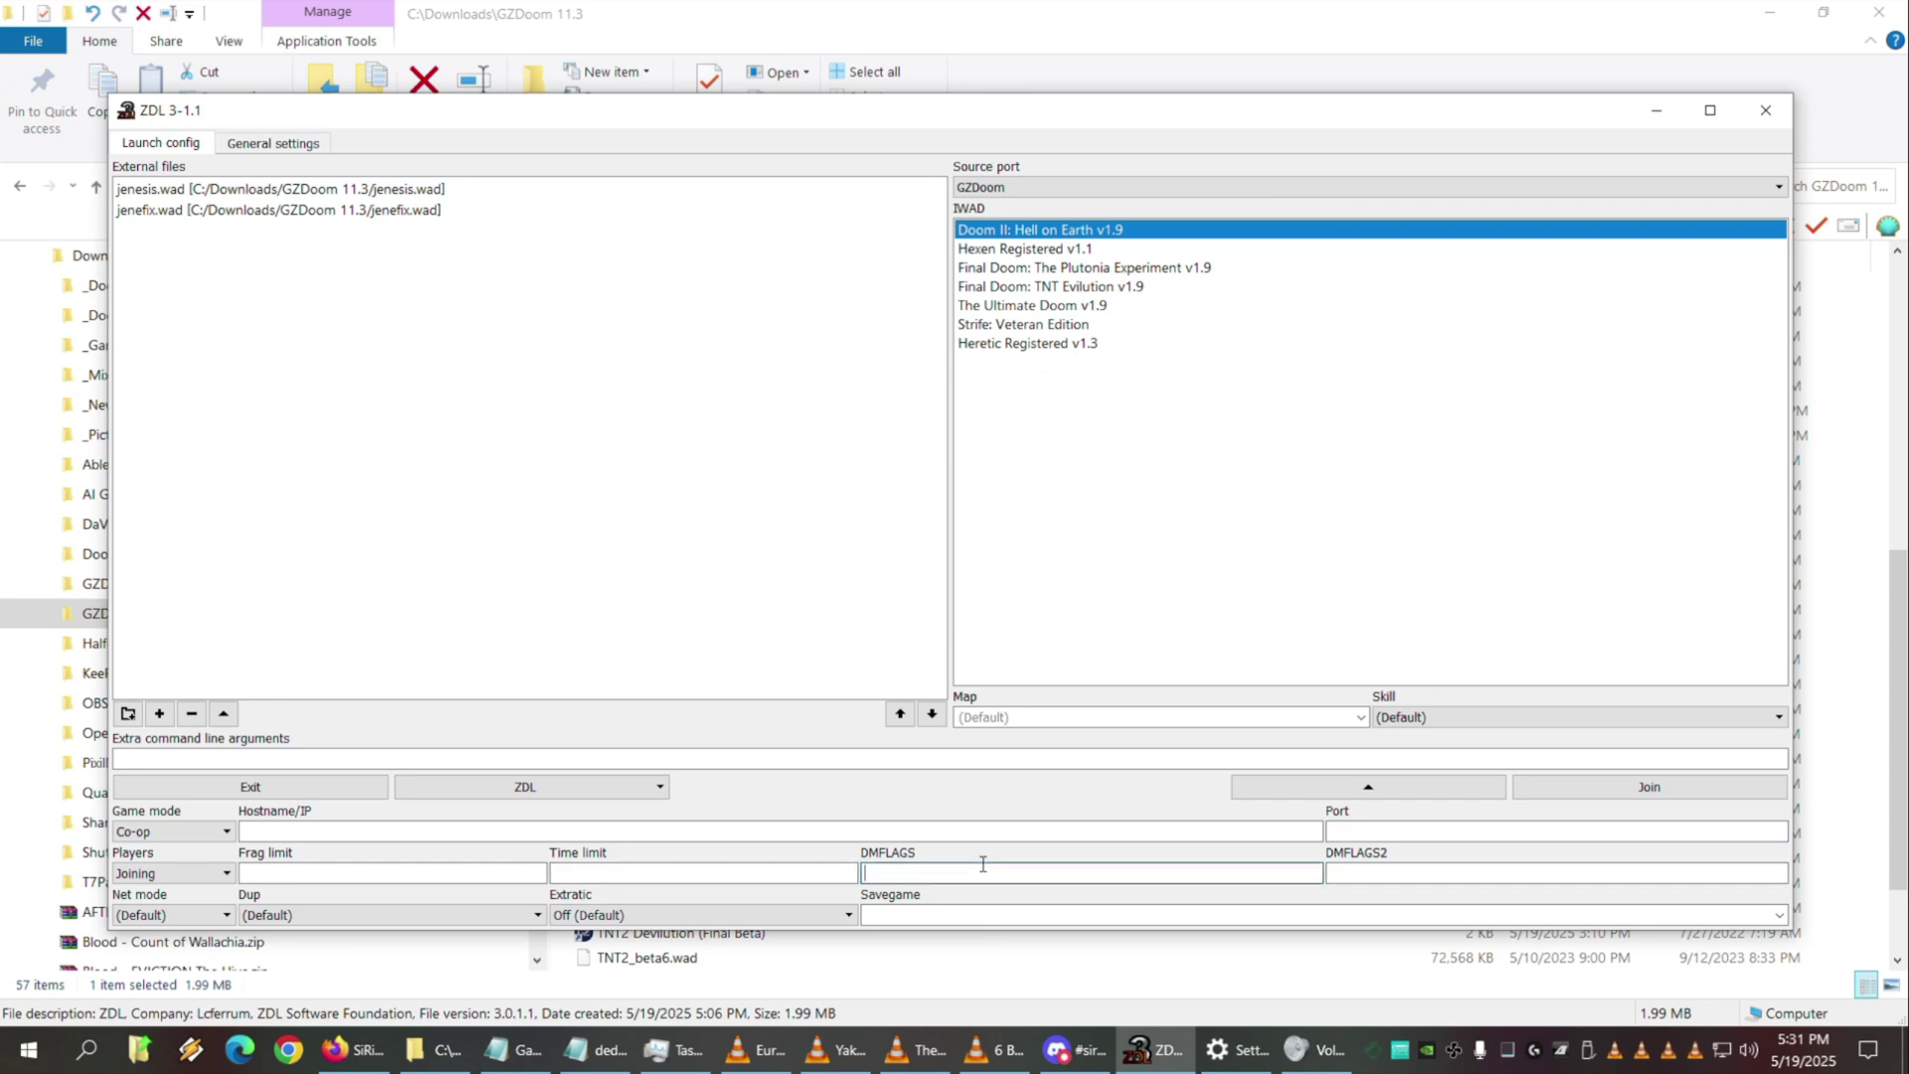
{"action": "left_click", "coordinate": [214, 917]}
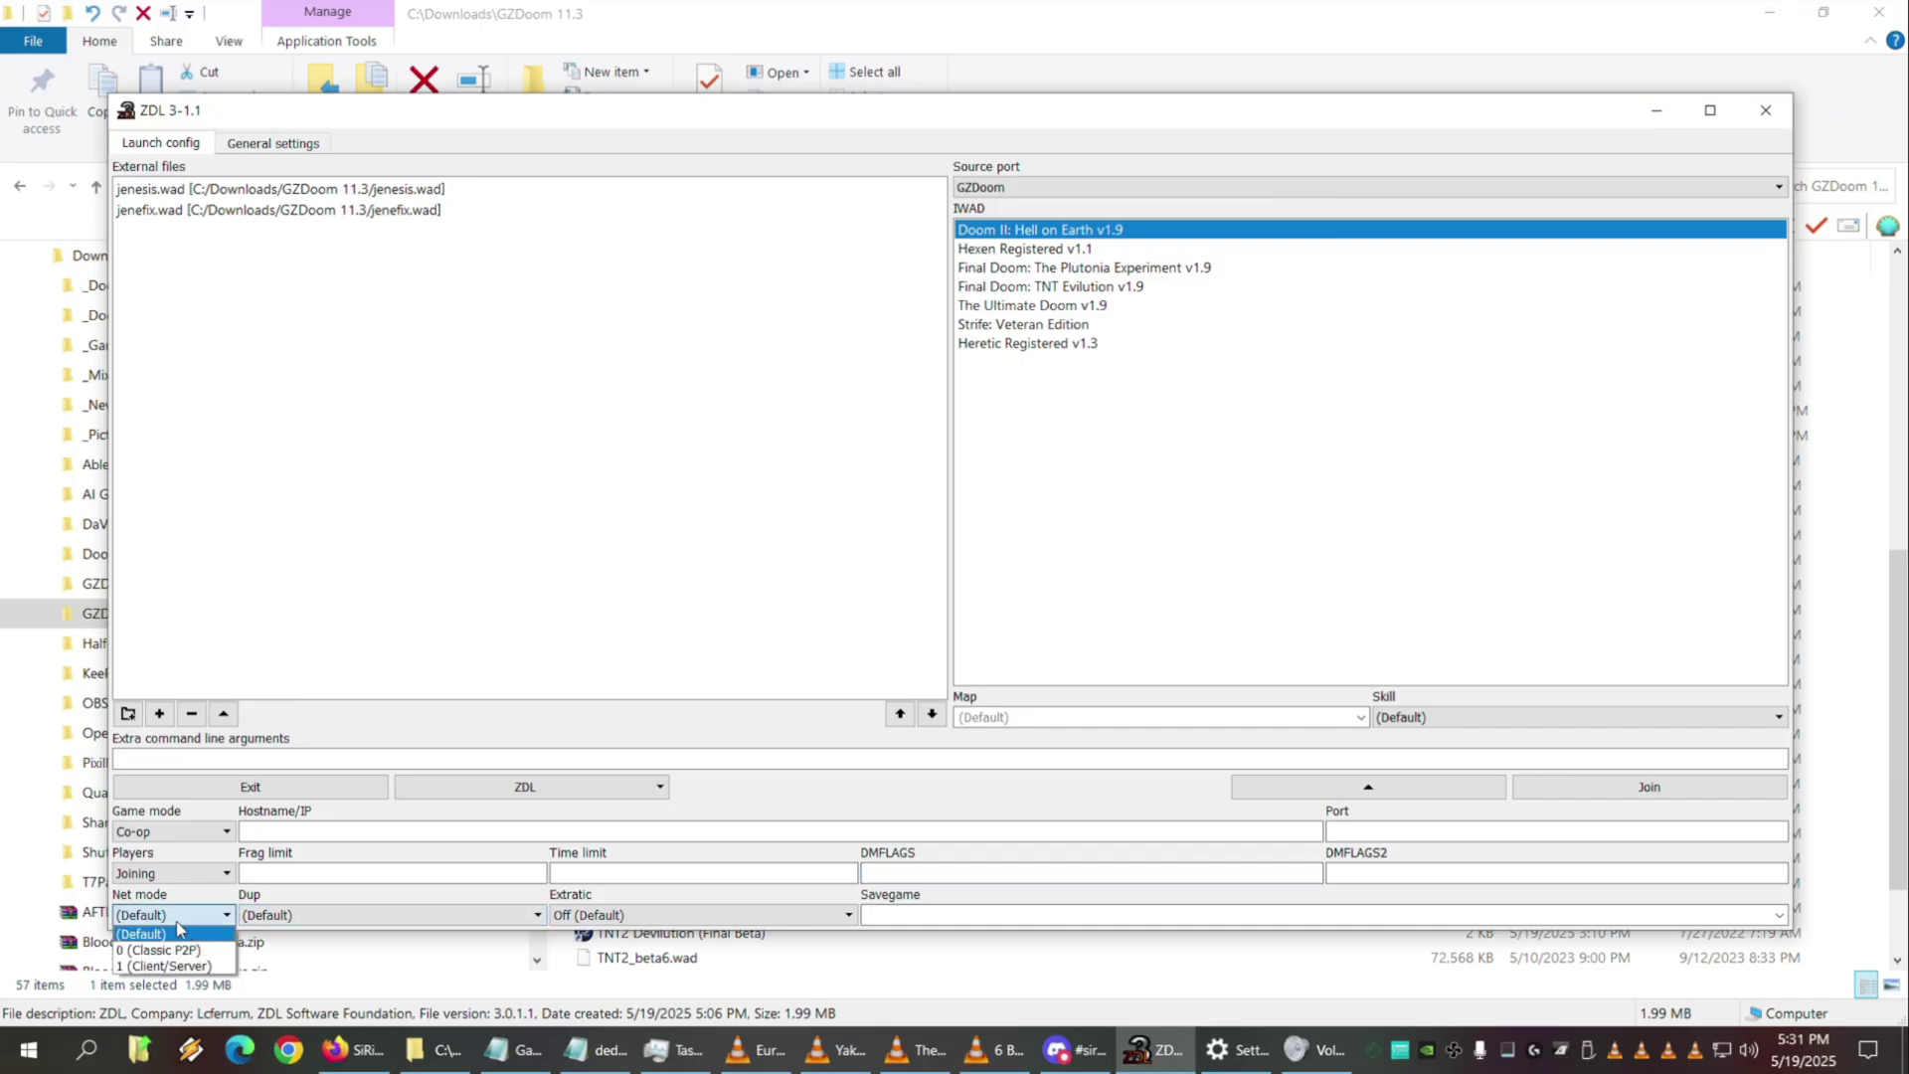
{"action": "left_click", "coordinate": [189, 931]}
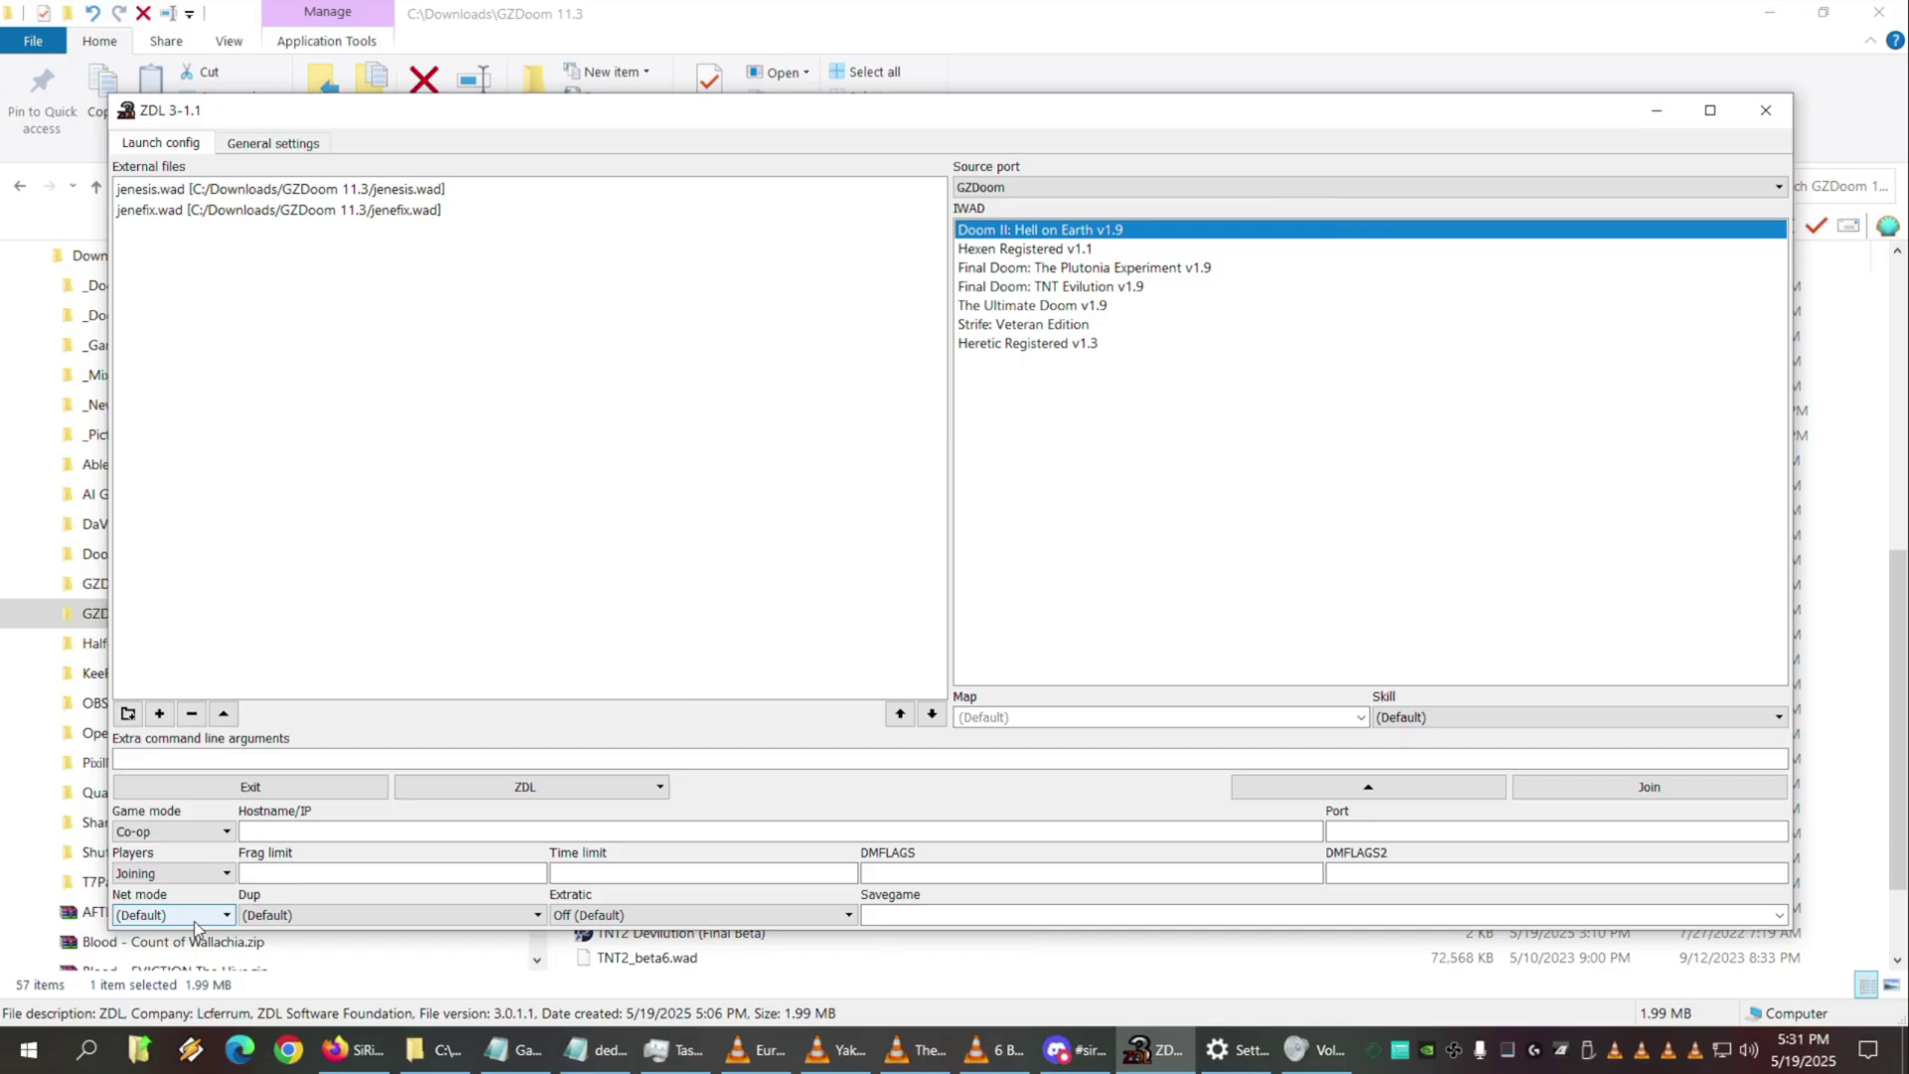
{"action": "left_click", "coordinate": [197, 921]}
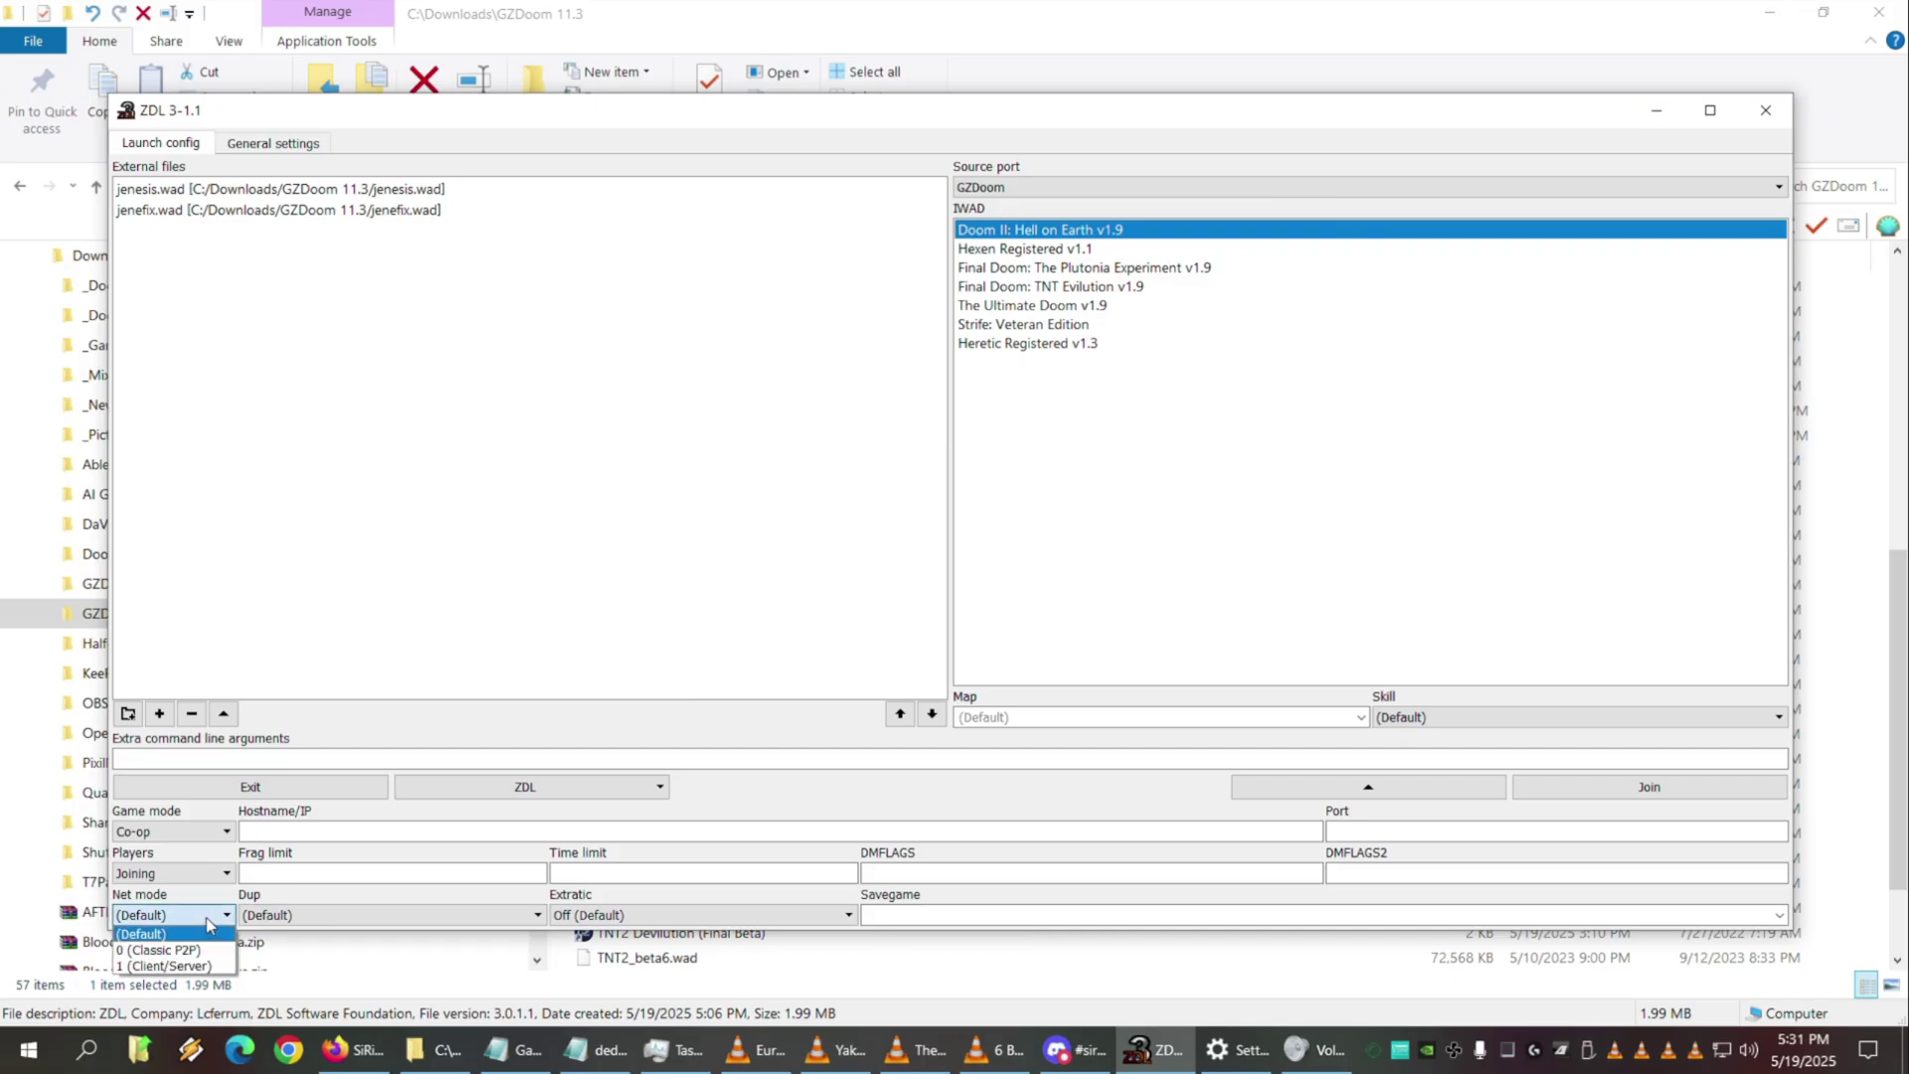
{"action": "left_click", "coordinate": [202, 916]}
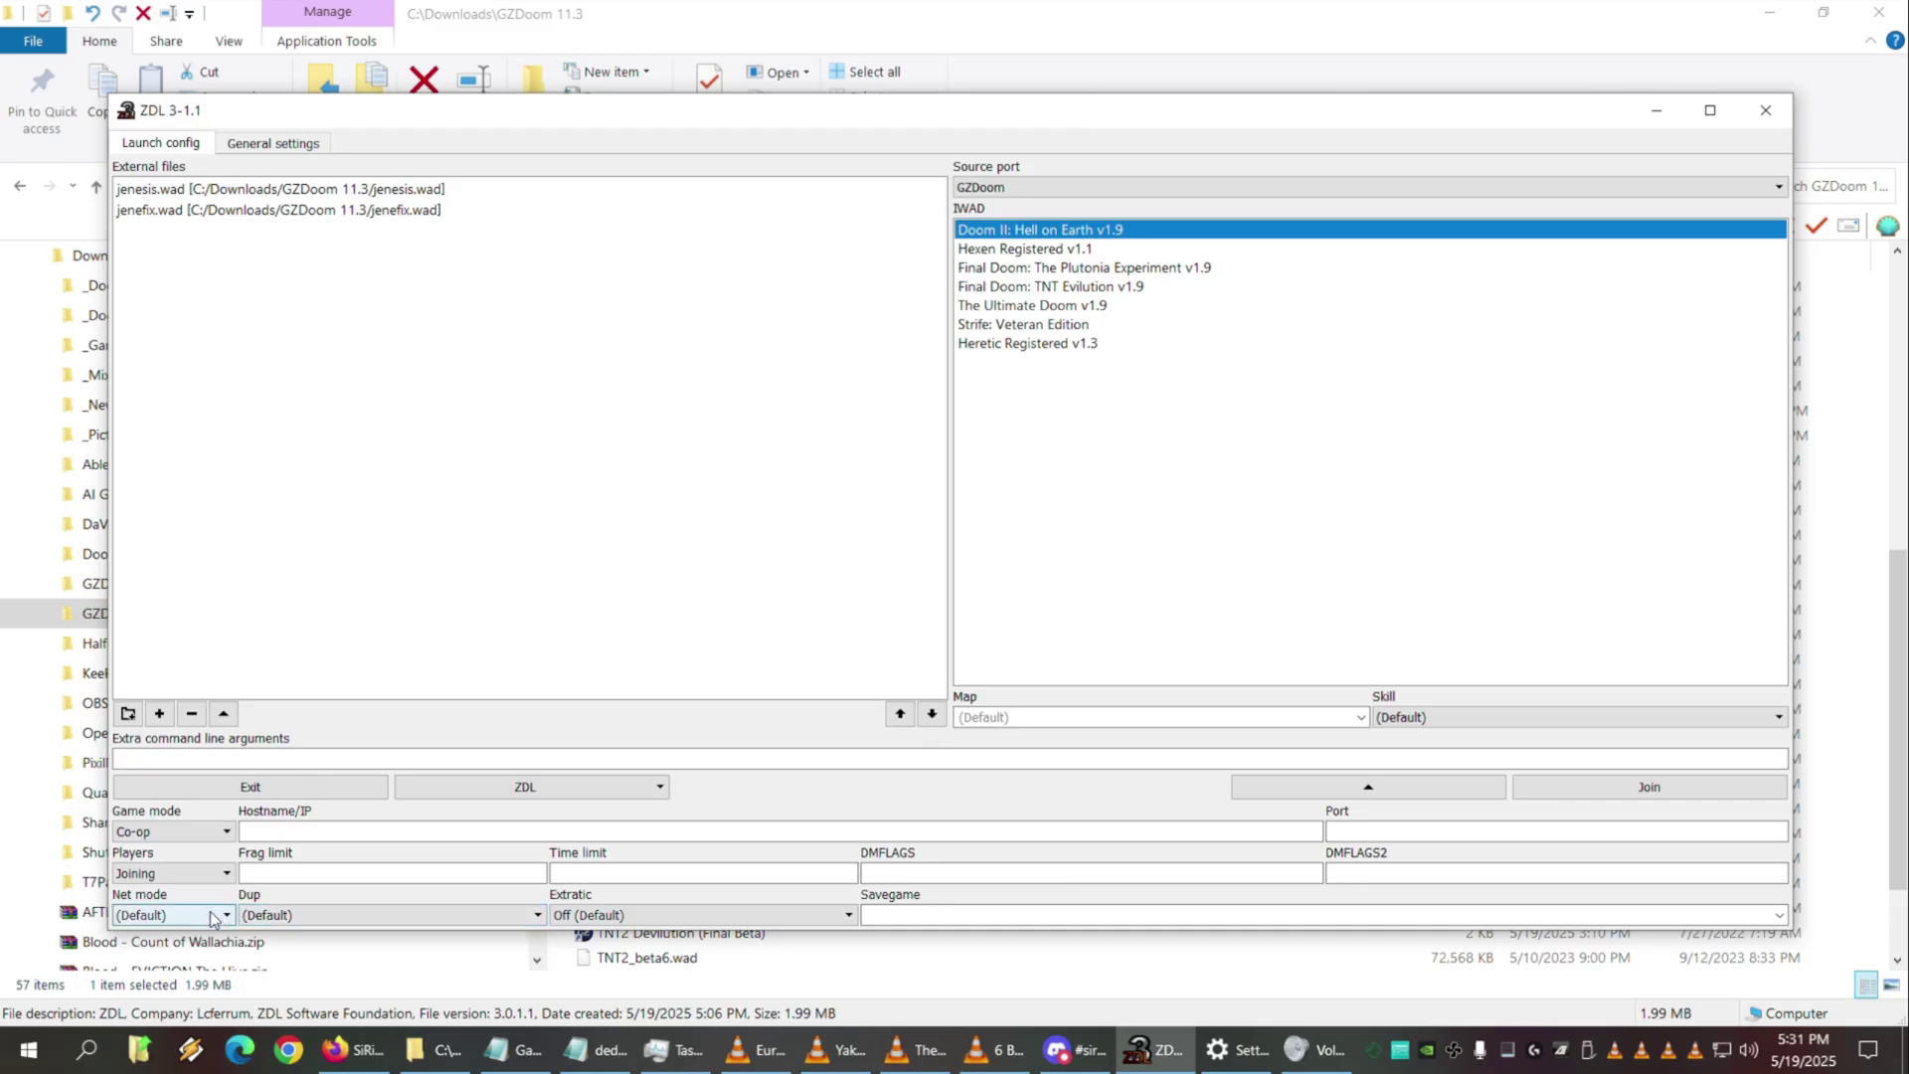
{"action": "left_click", "coordinate": [211, 916]}
{"action": "left_click", "coordinate": [212, 917]}
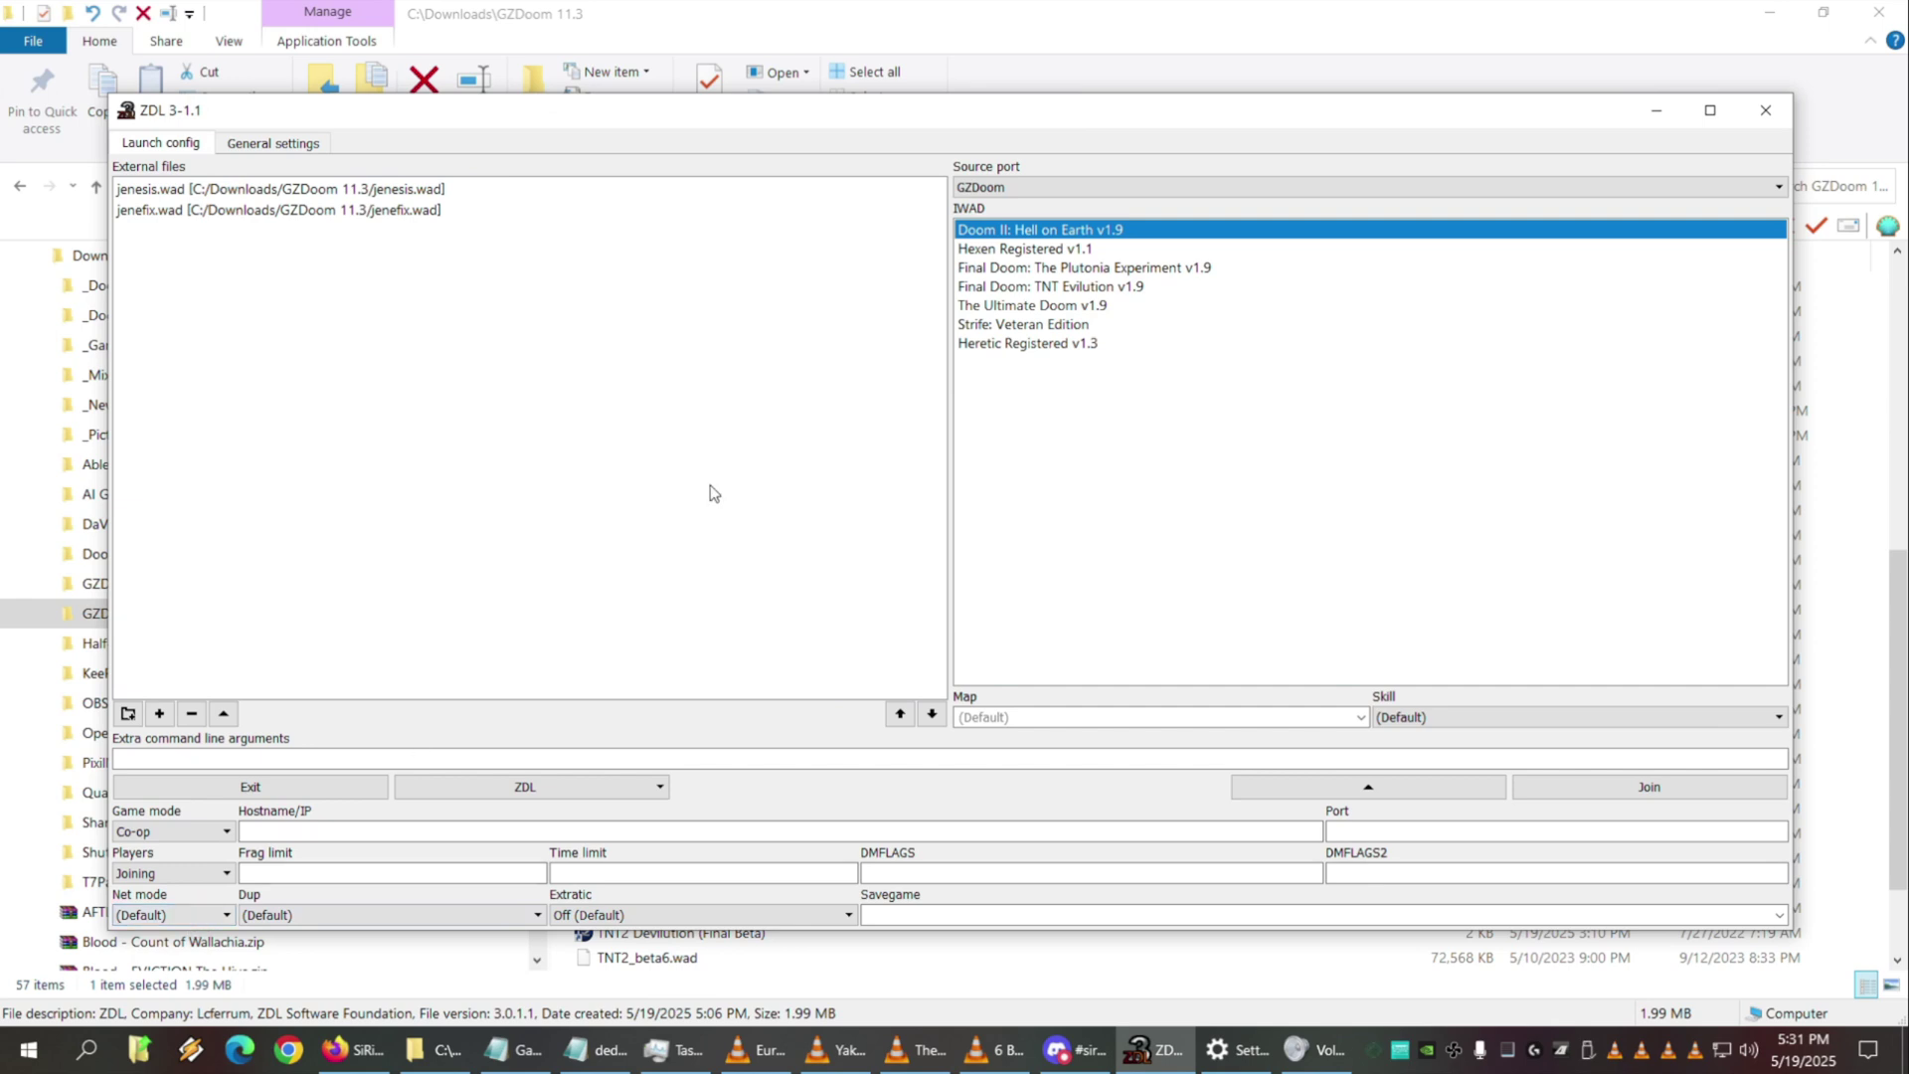
{"action": "left_click", "coordinate": [508, 917]}
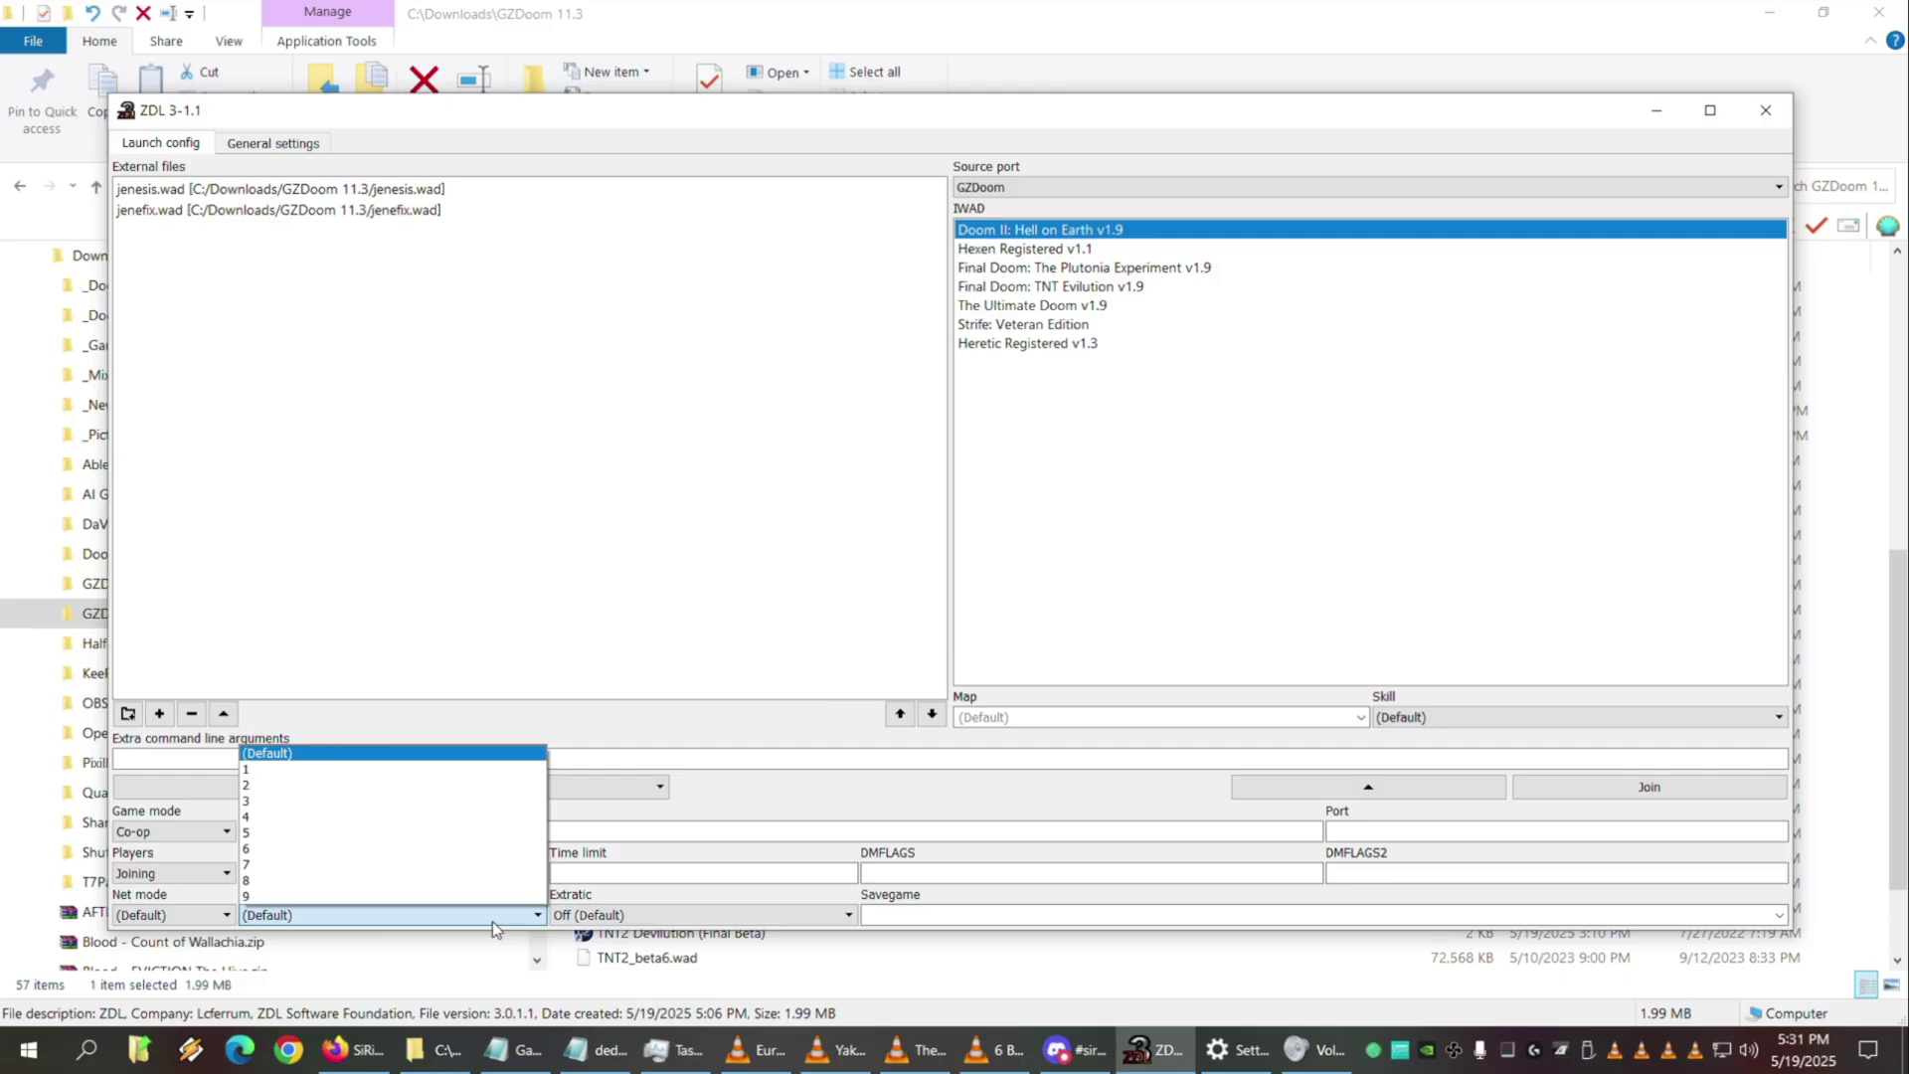
{"action": "left_click", "coordinate": [493, 925]}
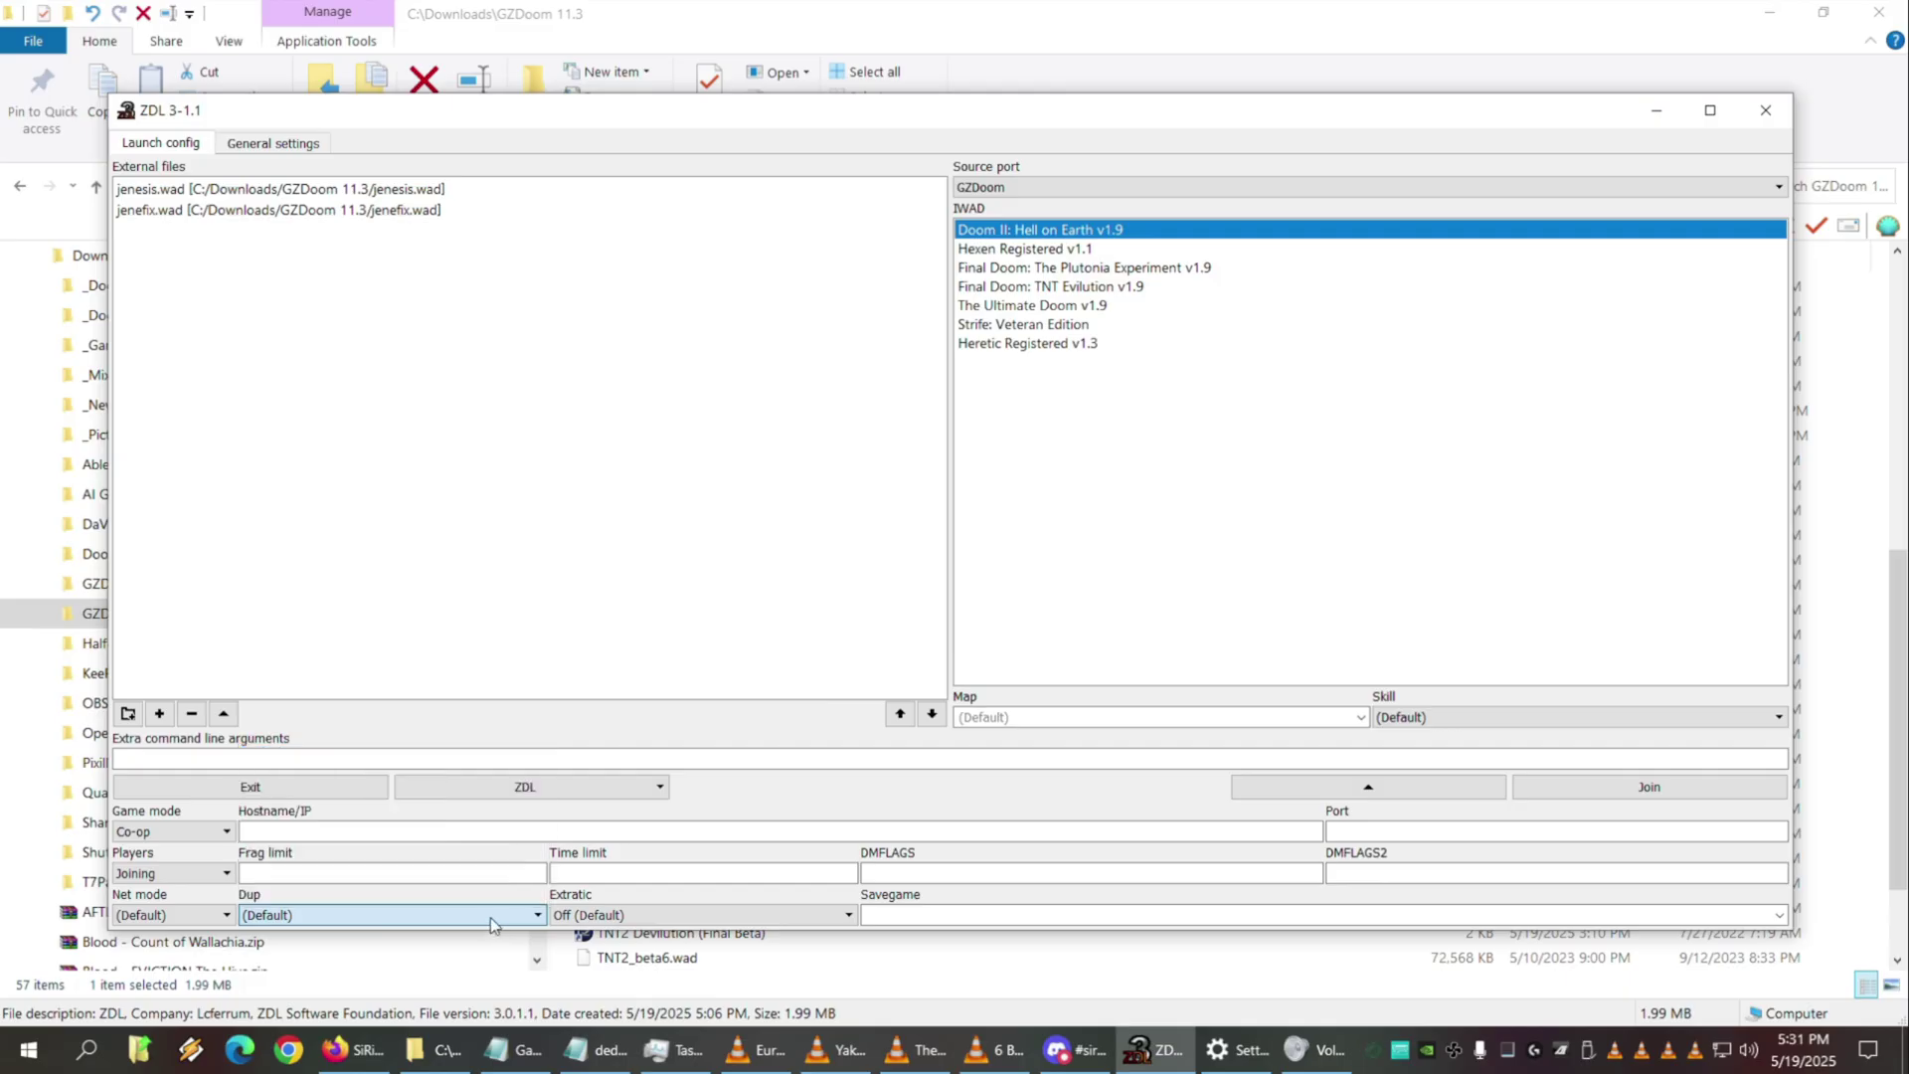
{"action": "left_click", "coordinate": [595, 915]}
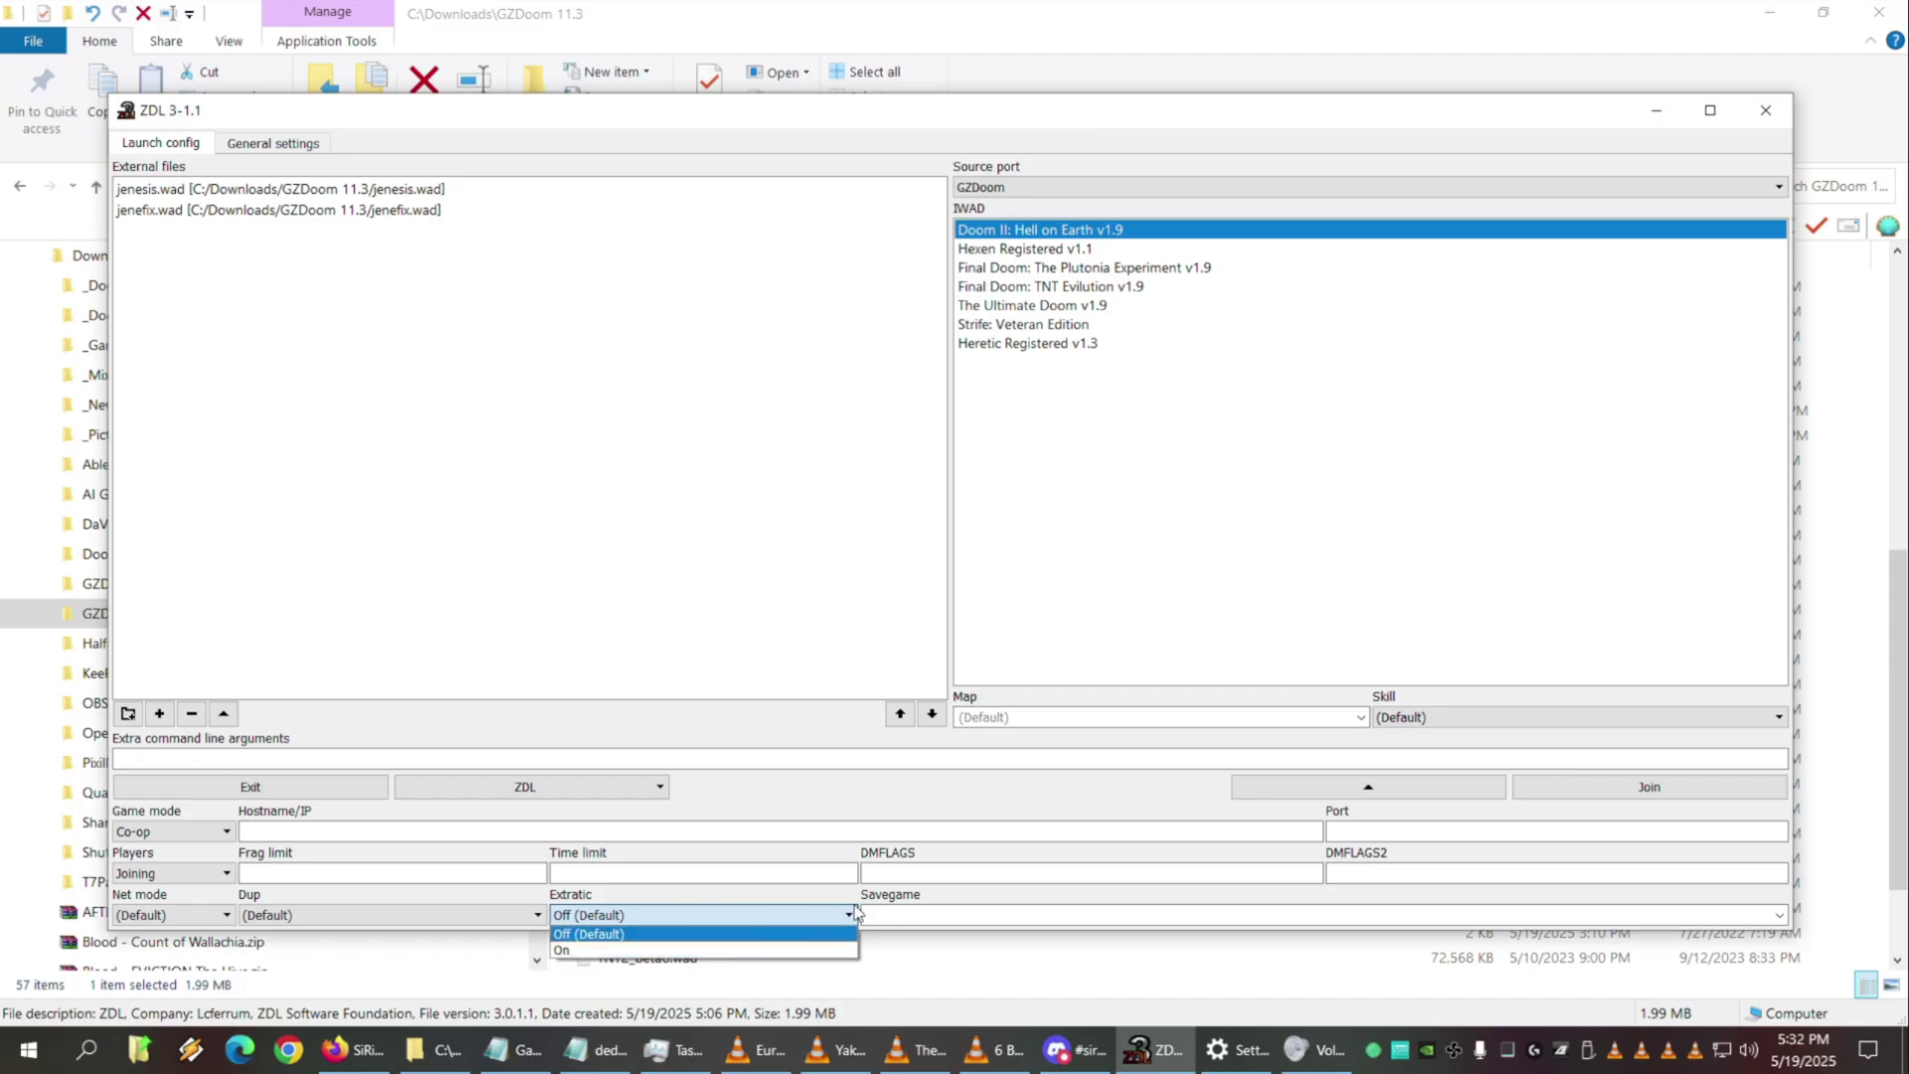
{"action": "left_click", "coordinate": [641, 915]}
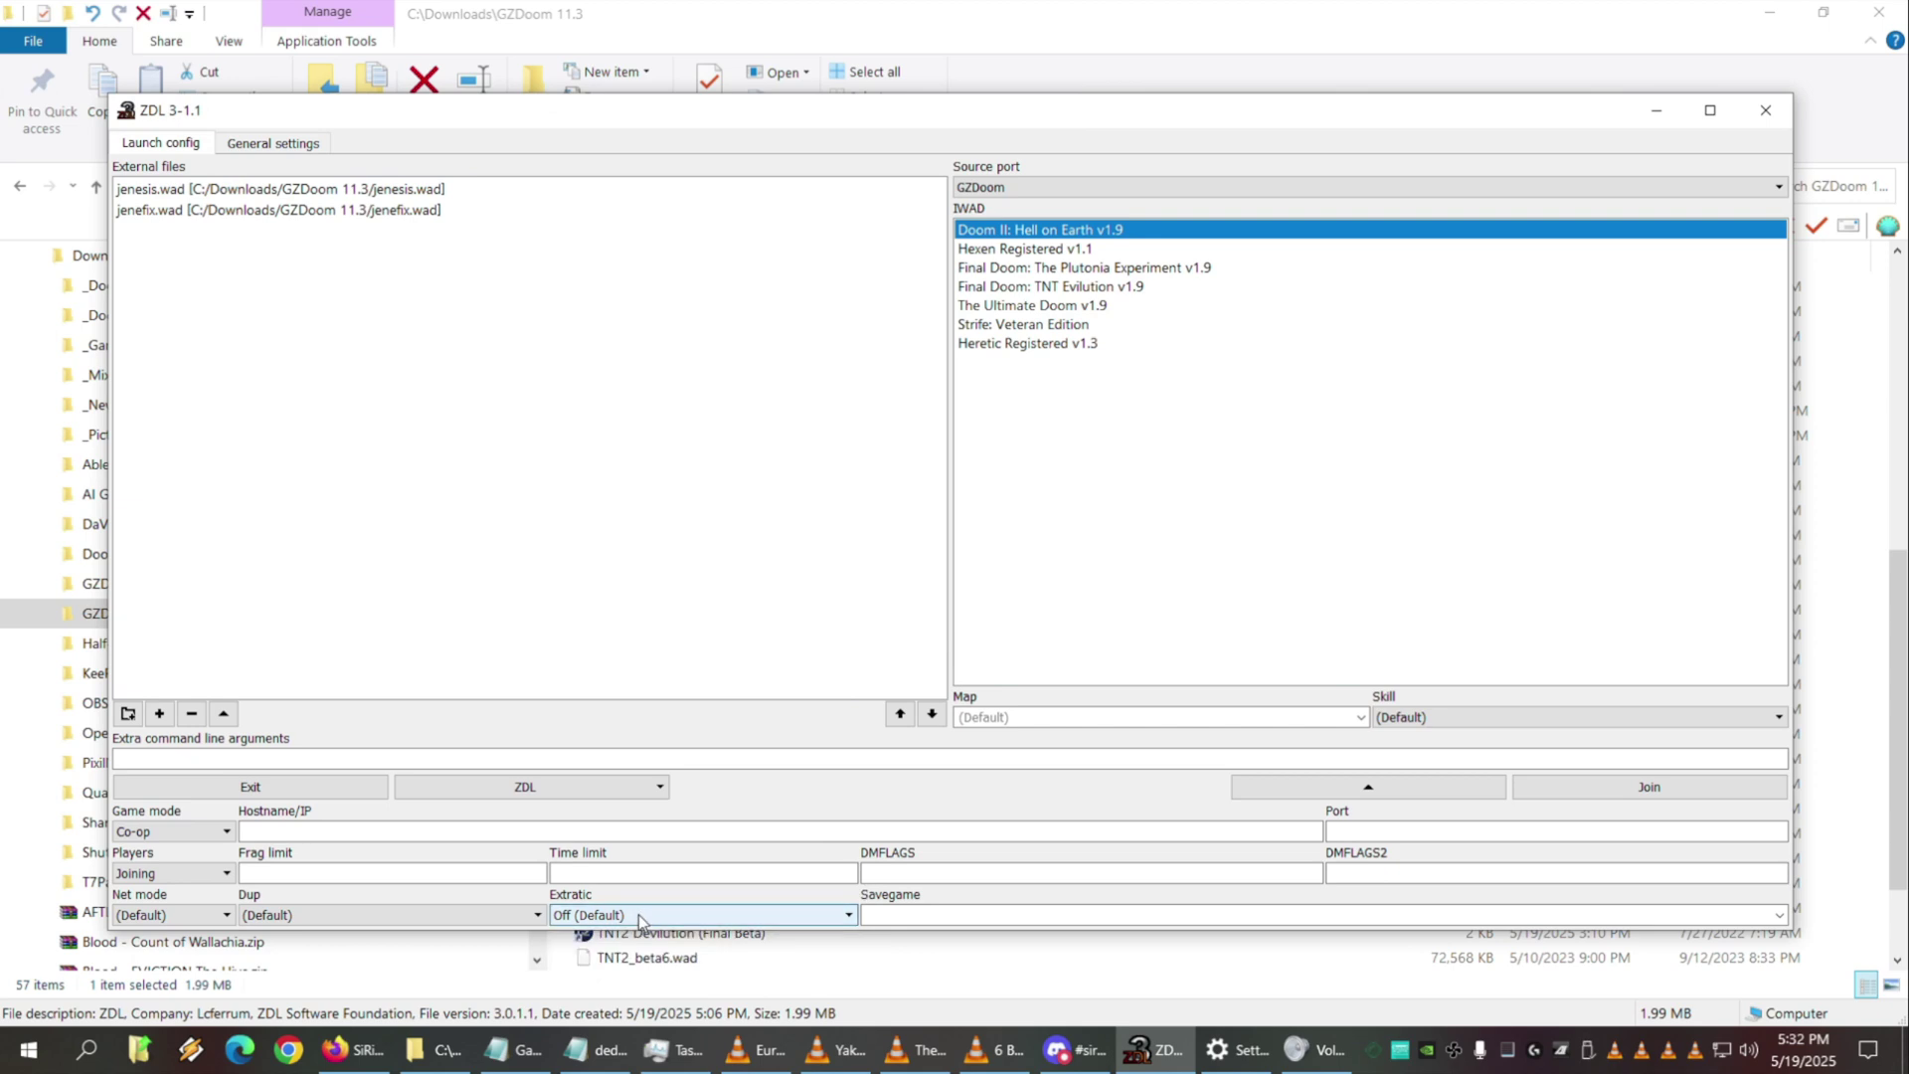
Choose save00.zds from the Save folder in GZDoom 11.3 as the savegame for the co-op game
{"action": "left_click", "coordinate": [1041, 916]}
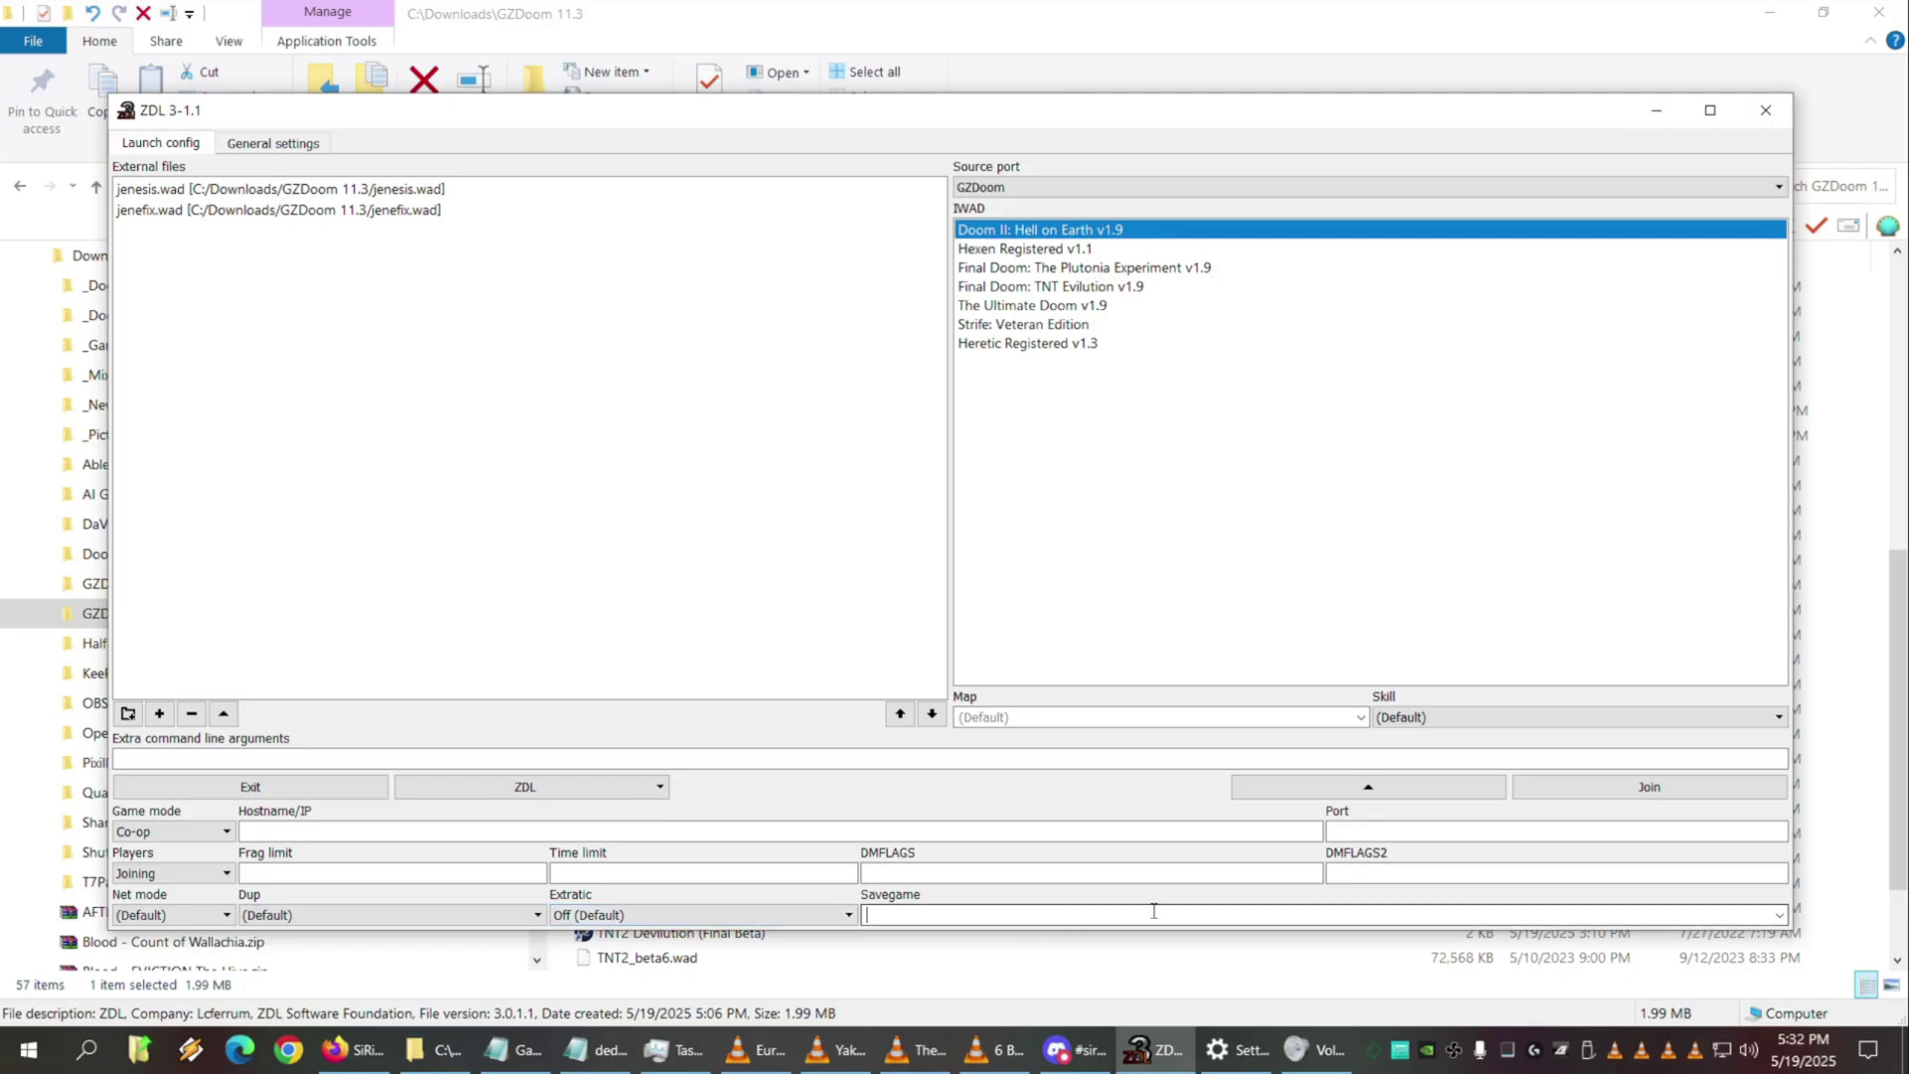
{"action": "left_click", "coordinate": [1779, 914]}
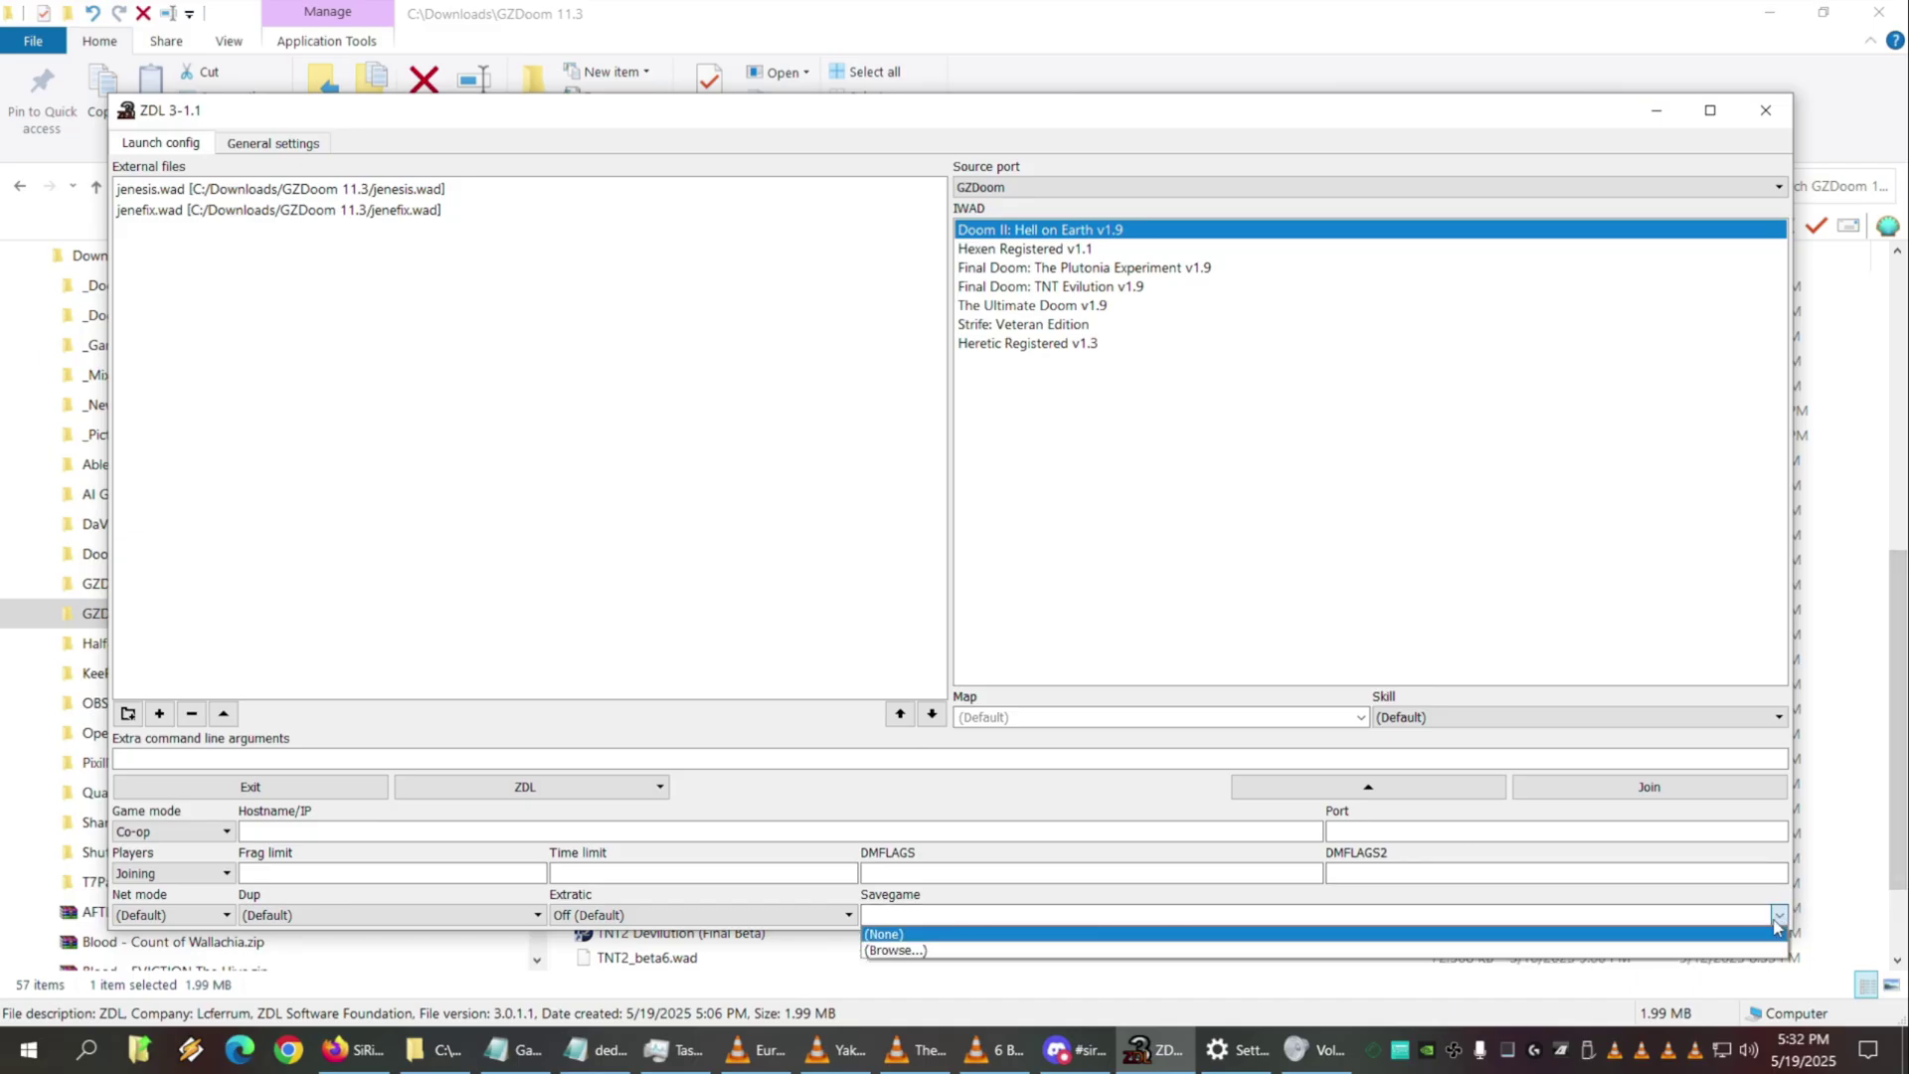
{"action": "left_click", "coordinate": [1728, 952]}
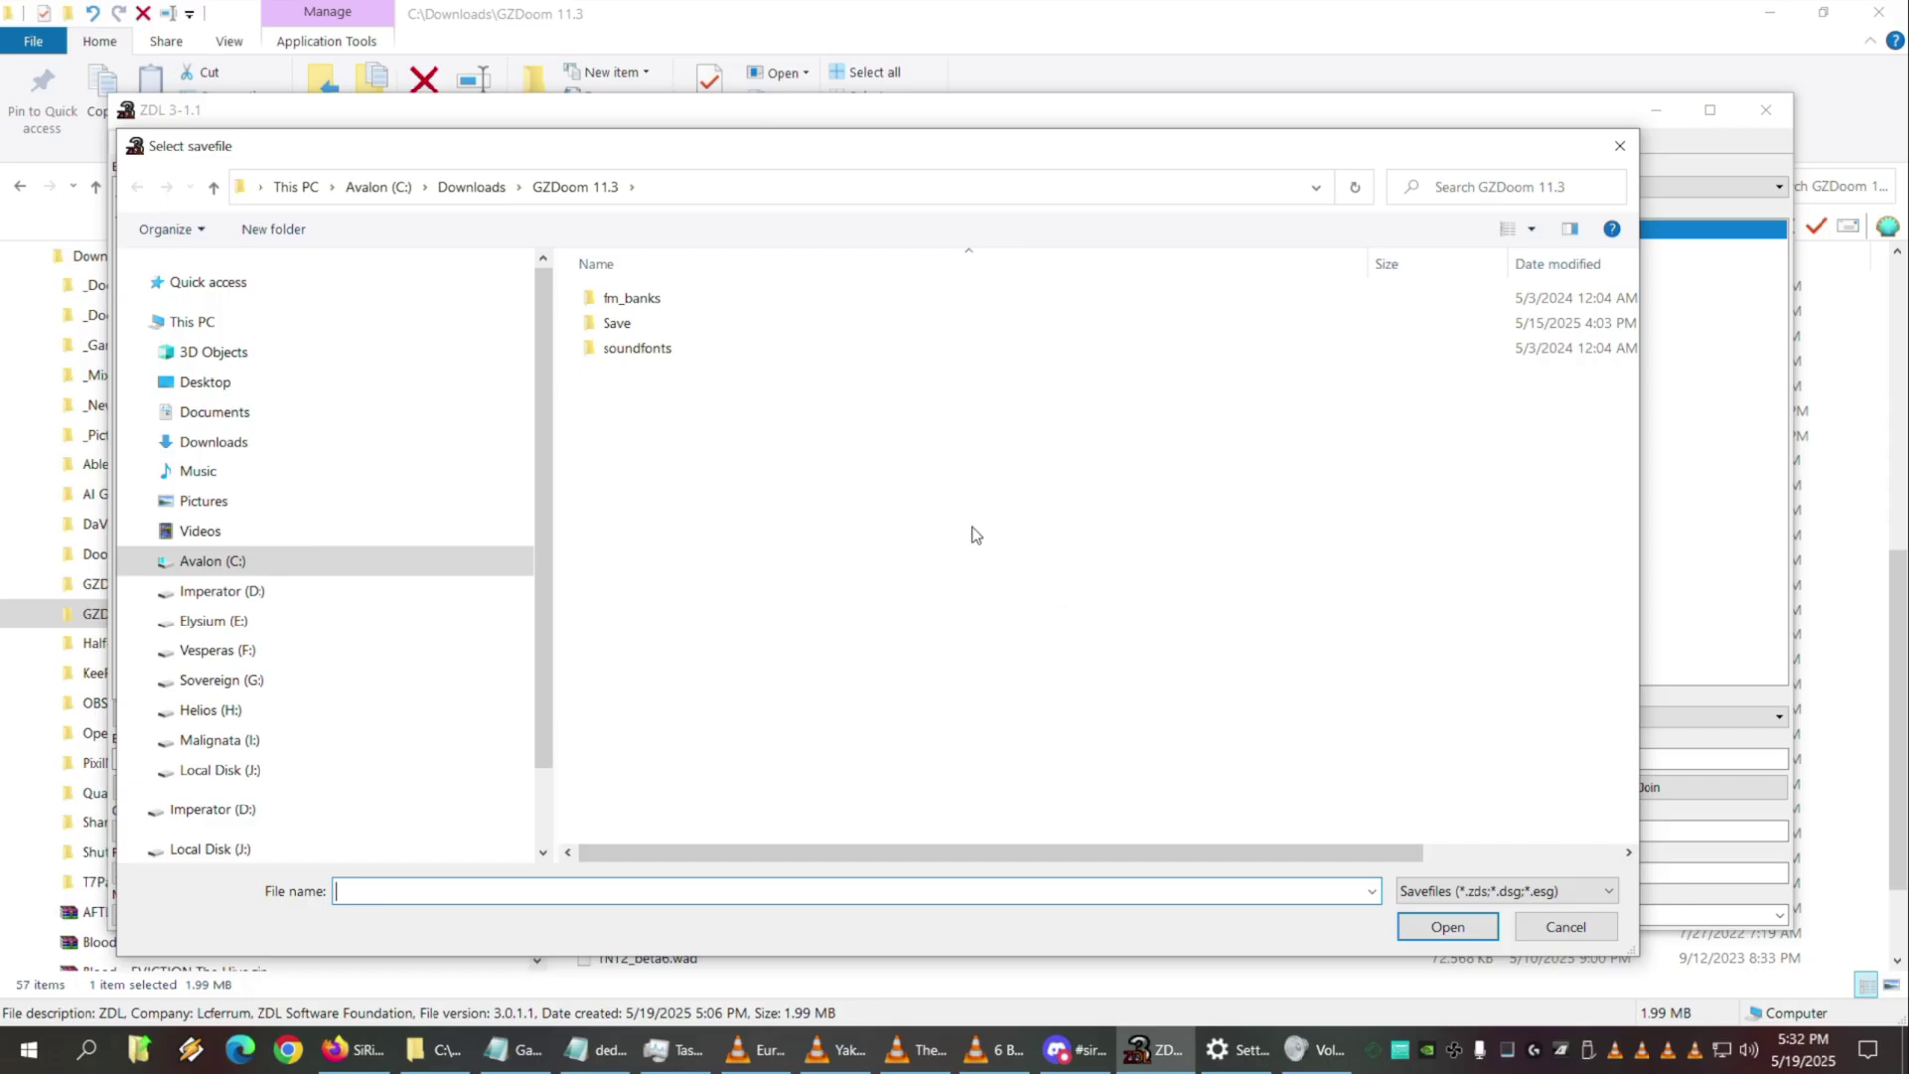
{"action": "double_click", "coordinate": [616, 322]}
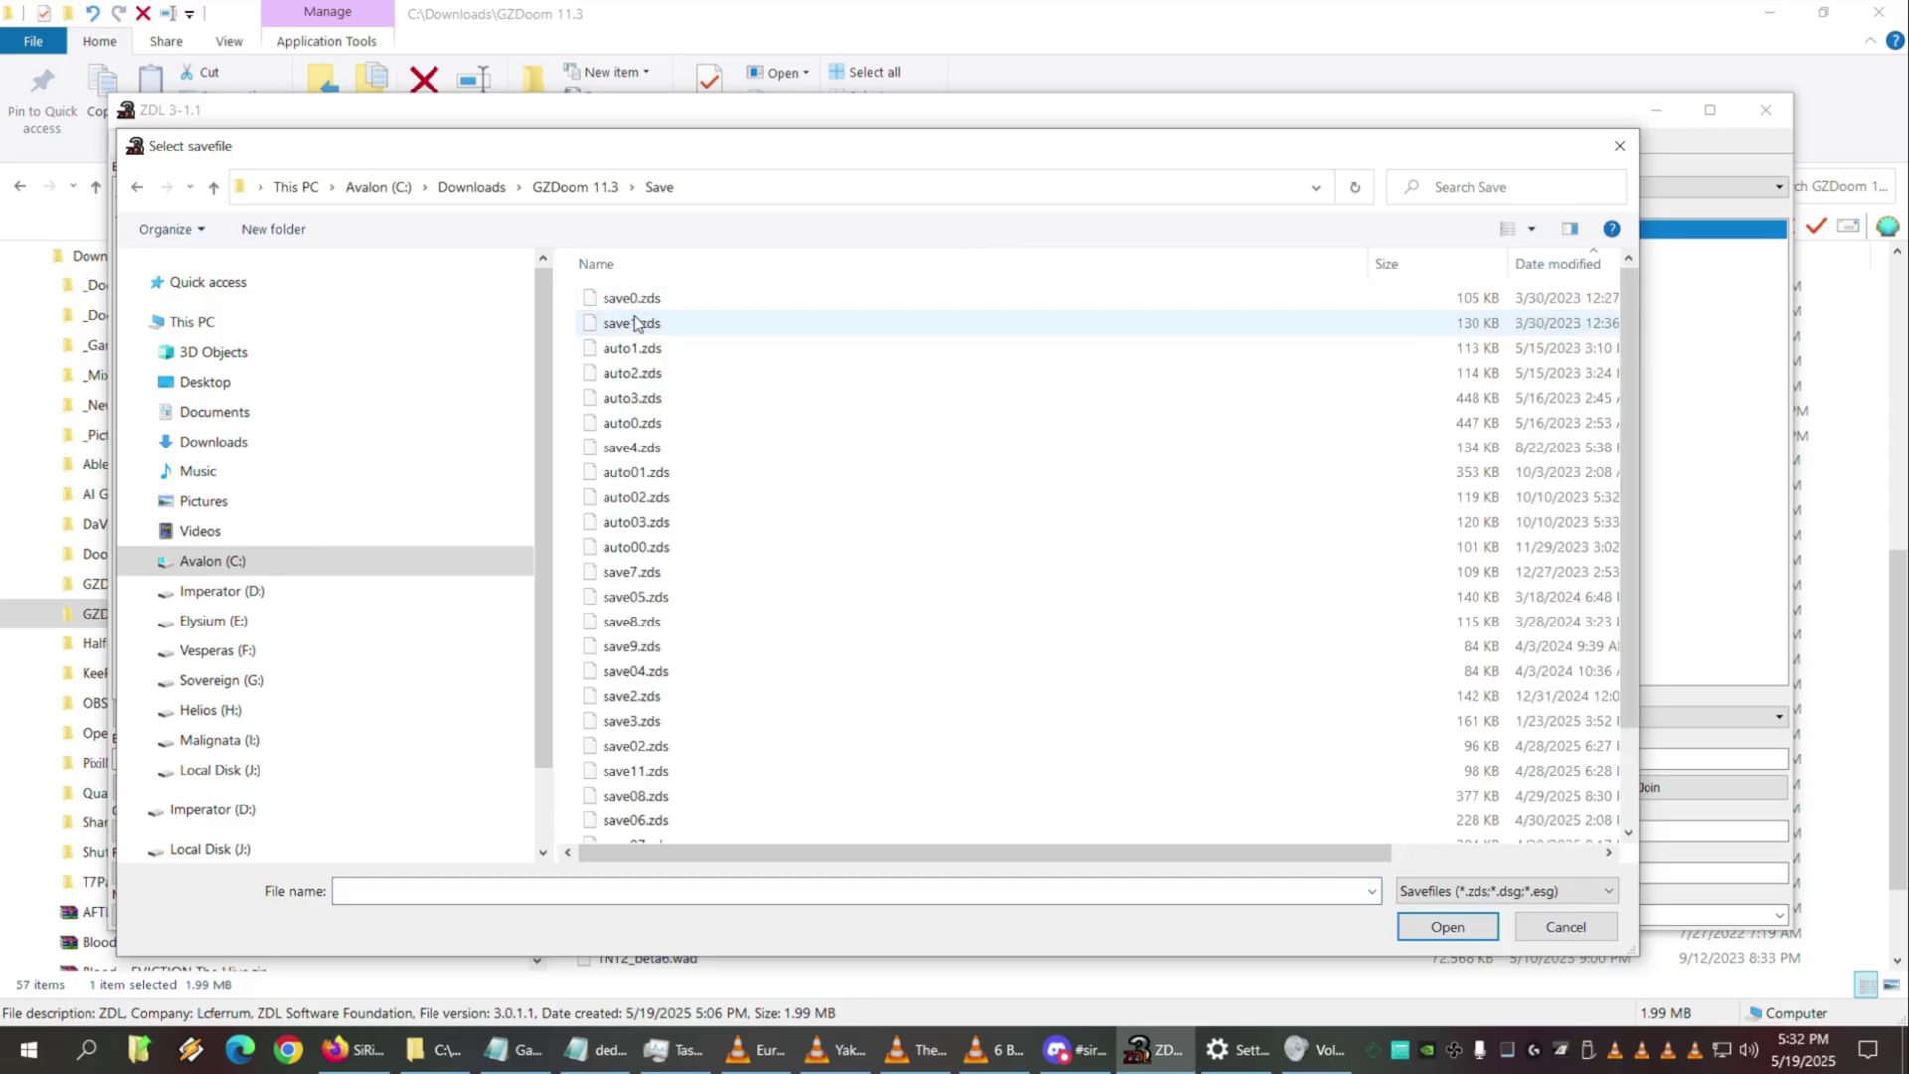
{"action": "scroll", "coordinate": [797, 610], "scroll_direction": "down", "scroll_amount": 1}
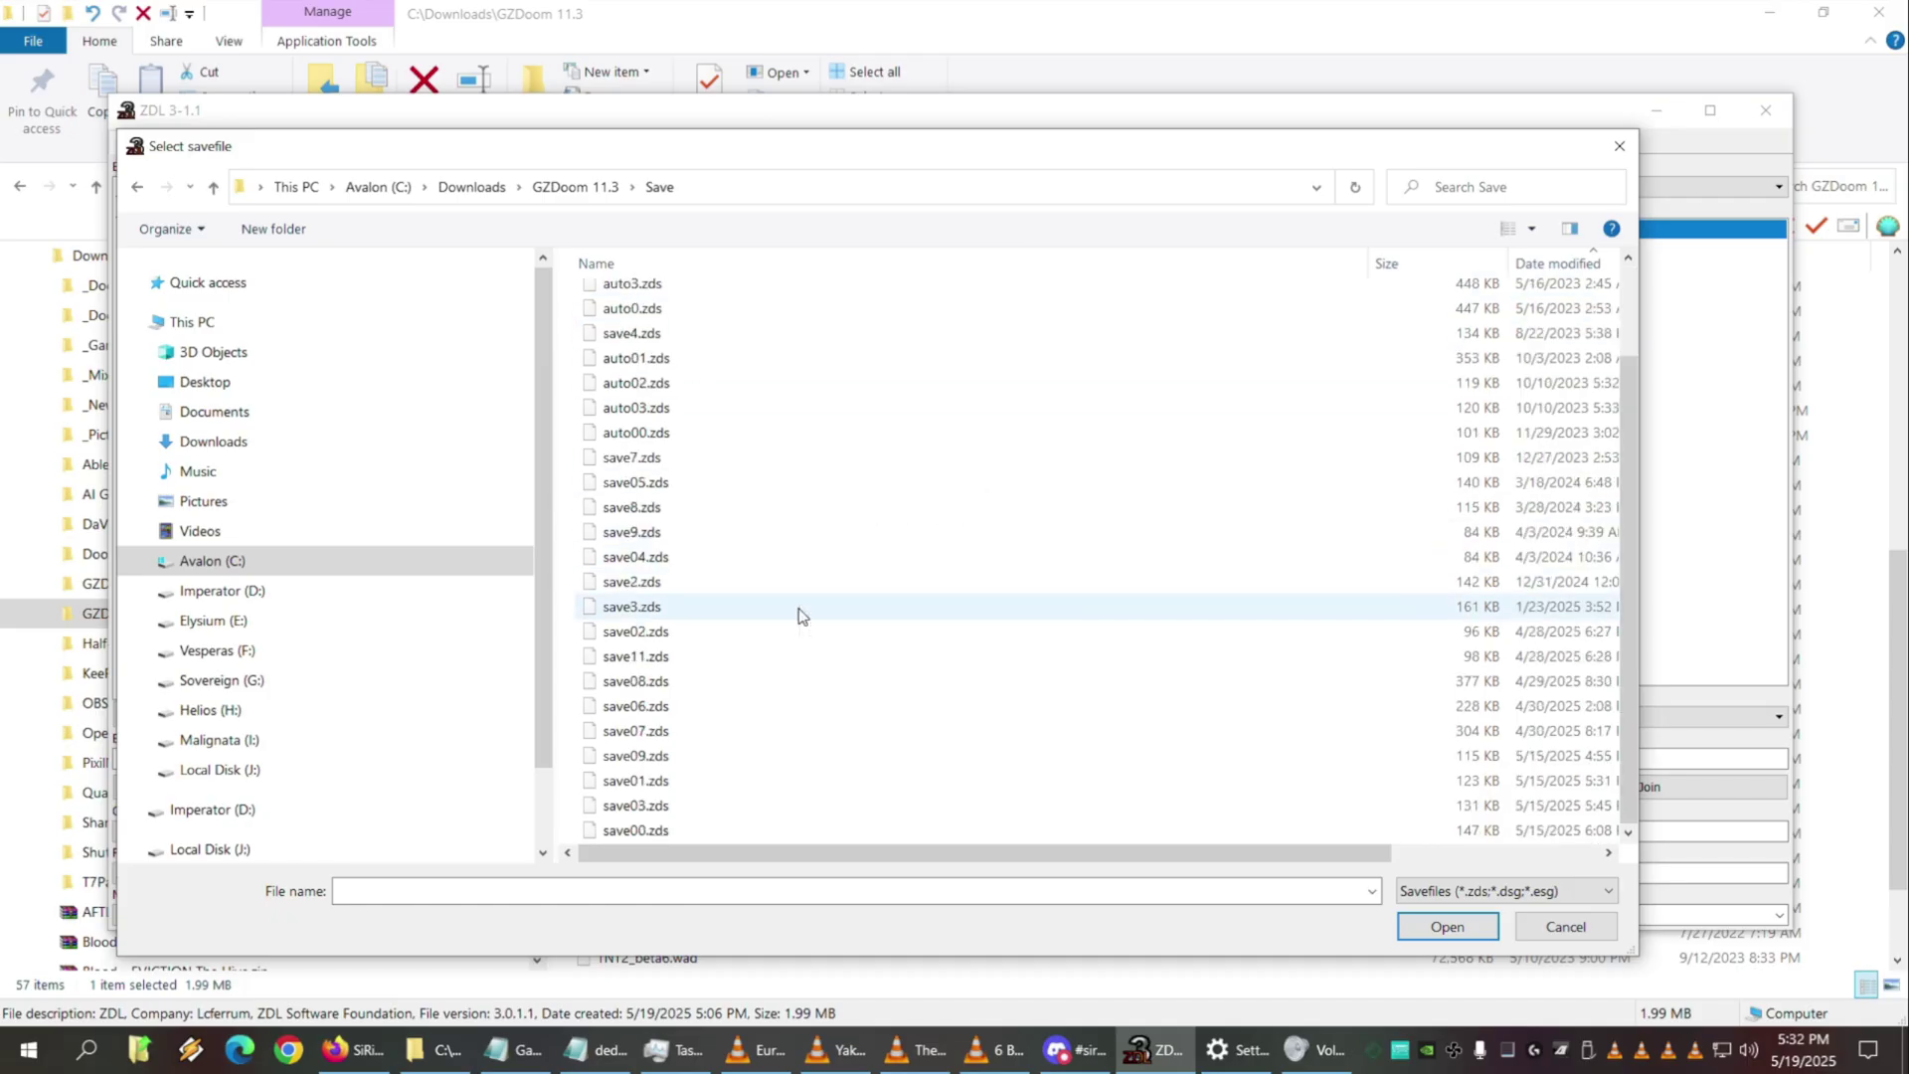
{"action": "scroll", "coordinate": [802, 616], "scroll_direction": "up", "scroll_amount": 1}
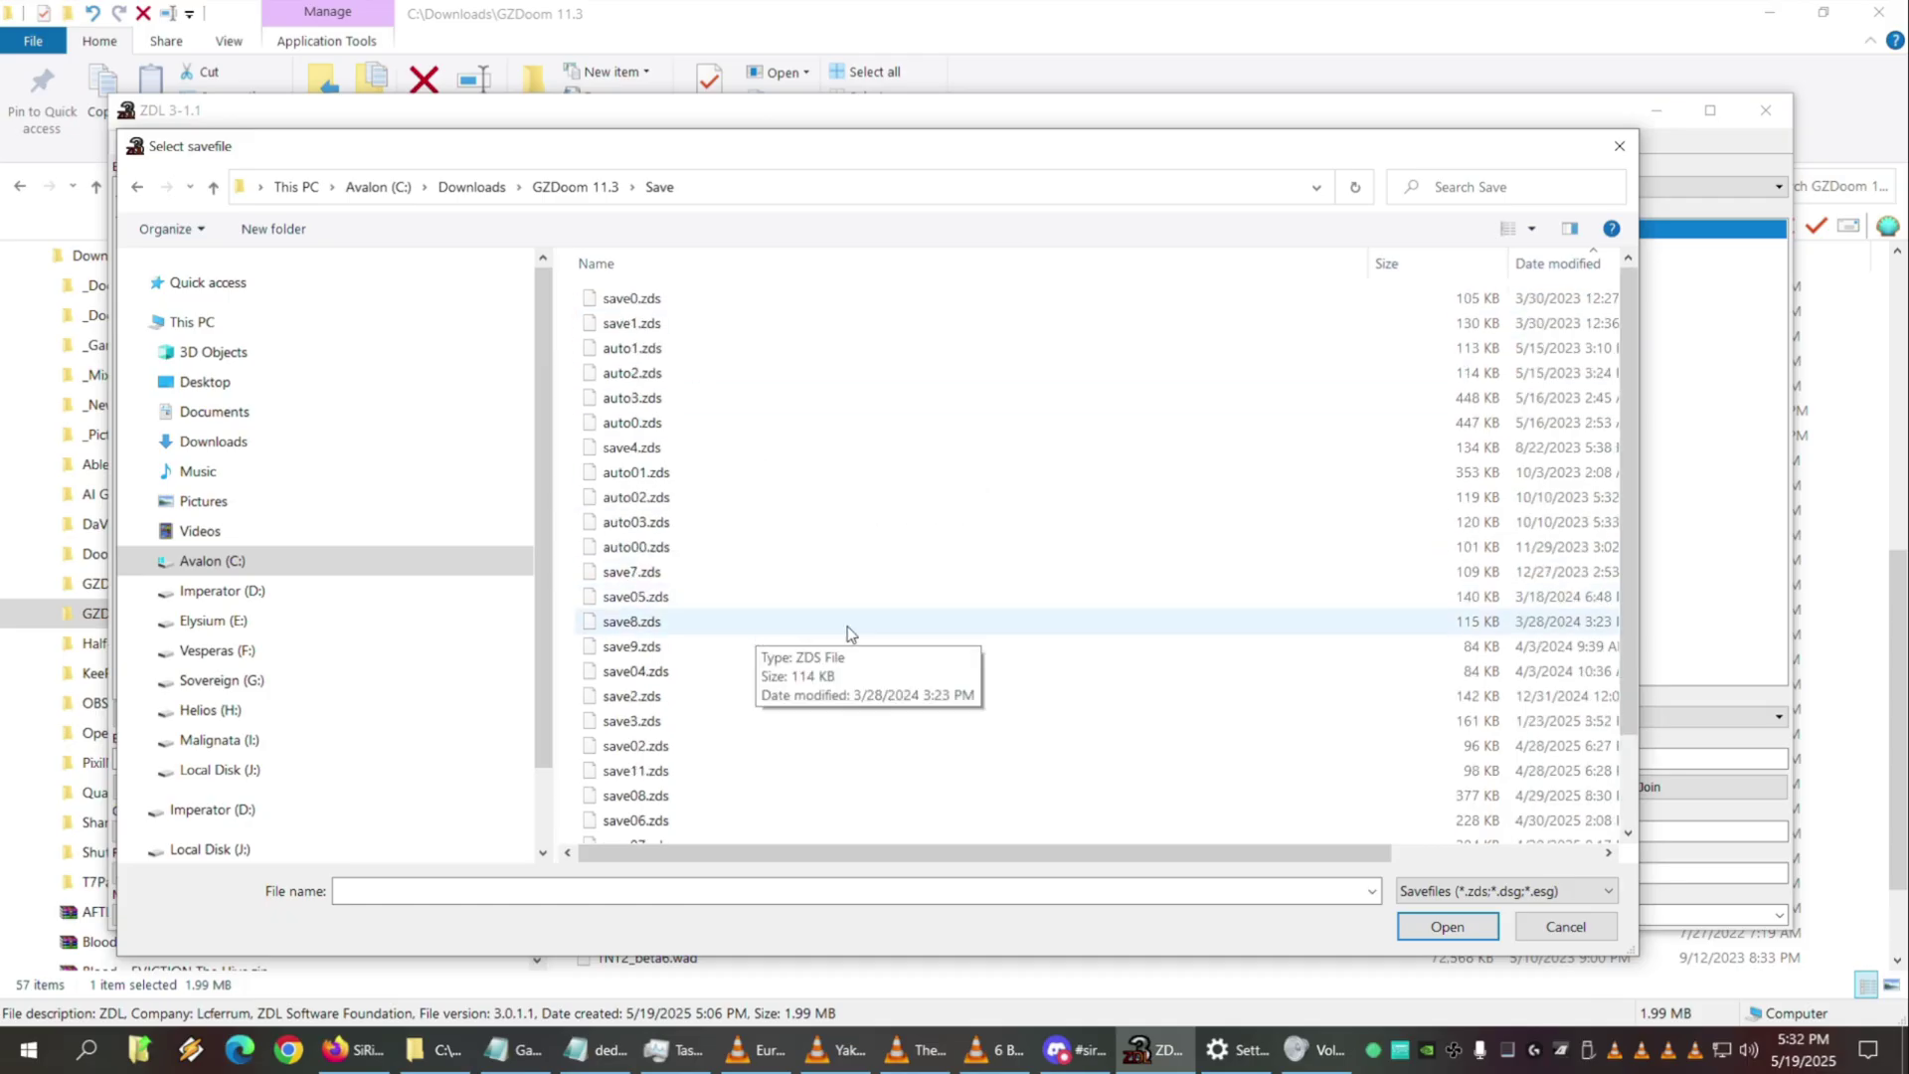
{"action": "scroll", "coordinate": [800, 646], "scroll_direction": "down", "scroll_amount": 2}
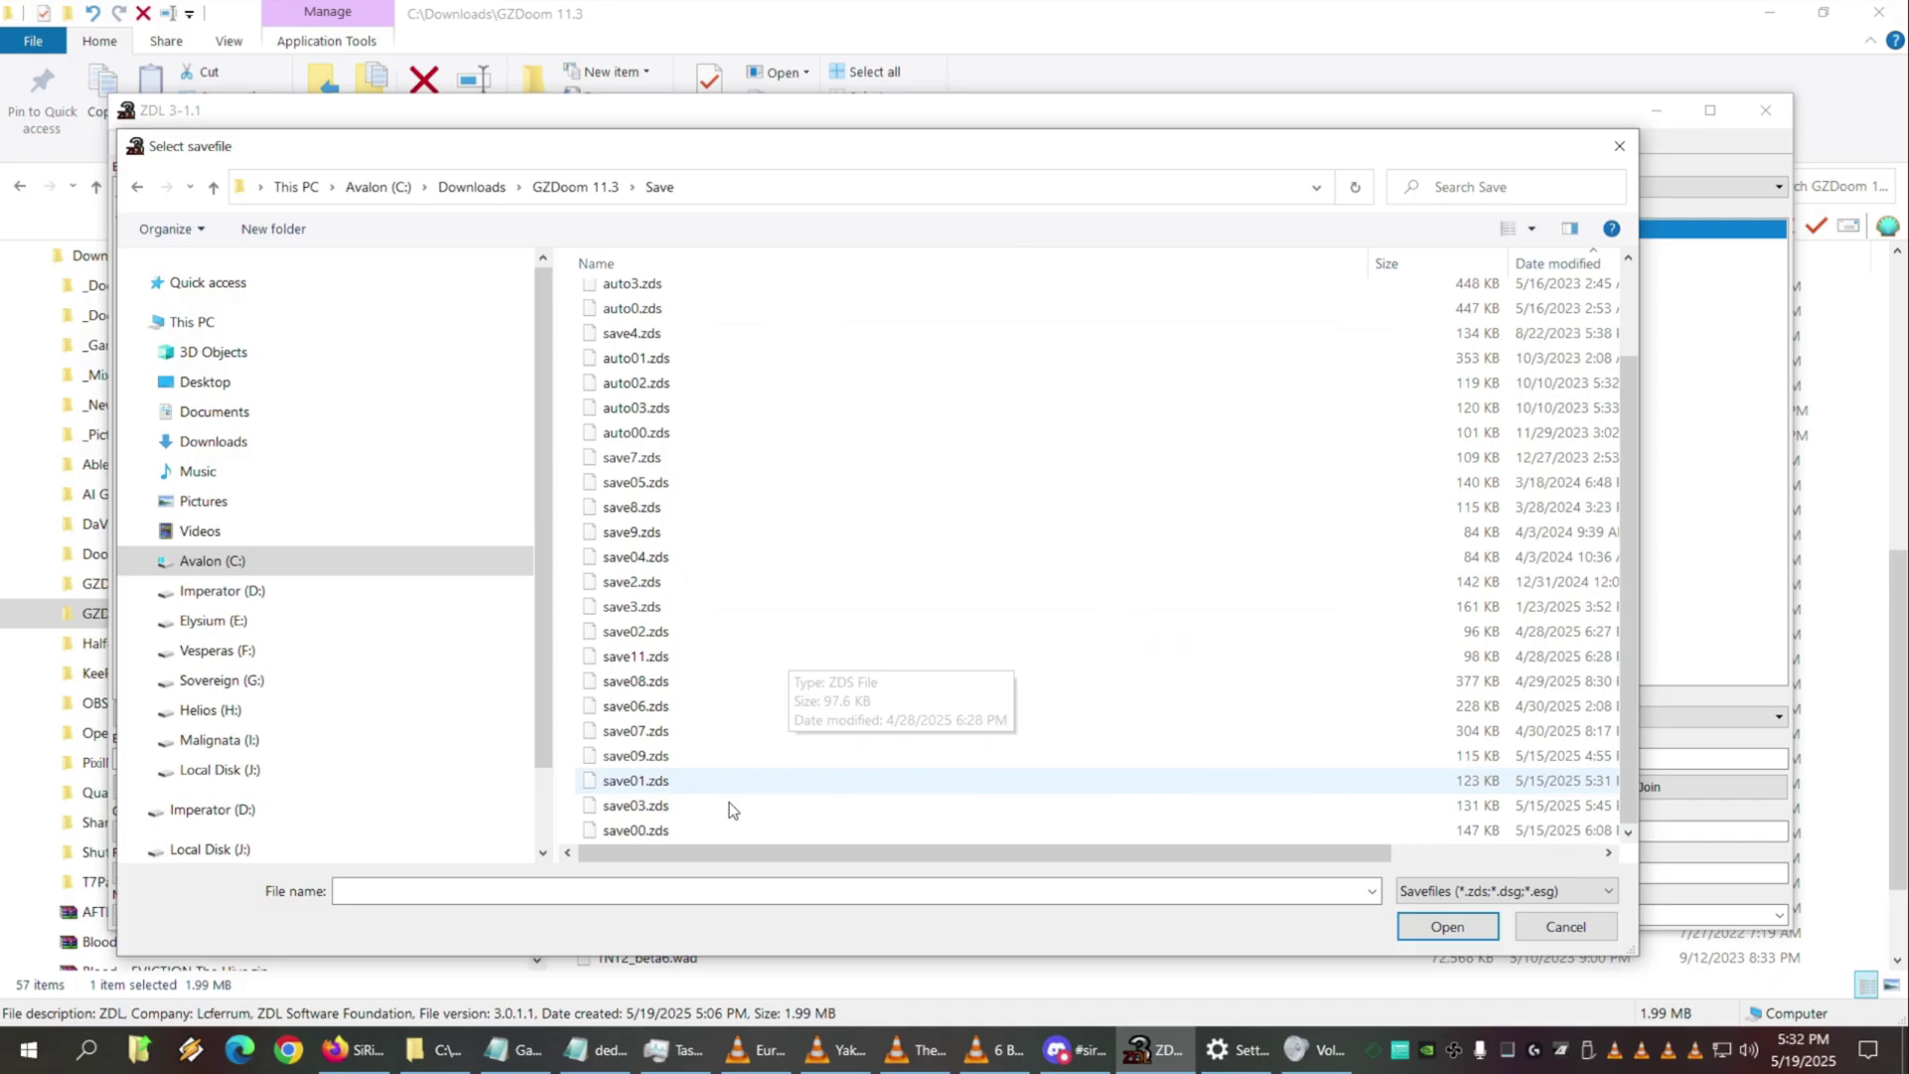
{"action": "double_click", "coordinate": [639, 821]}
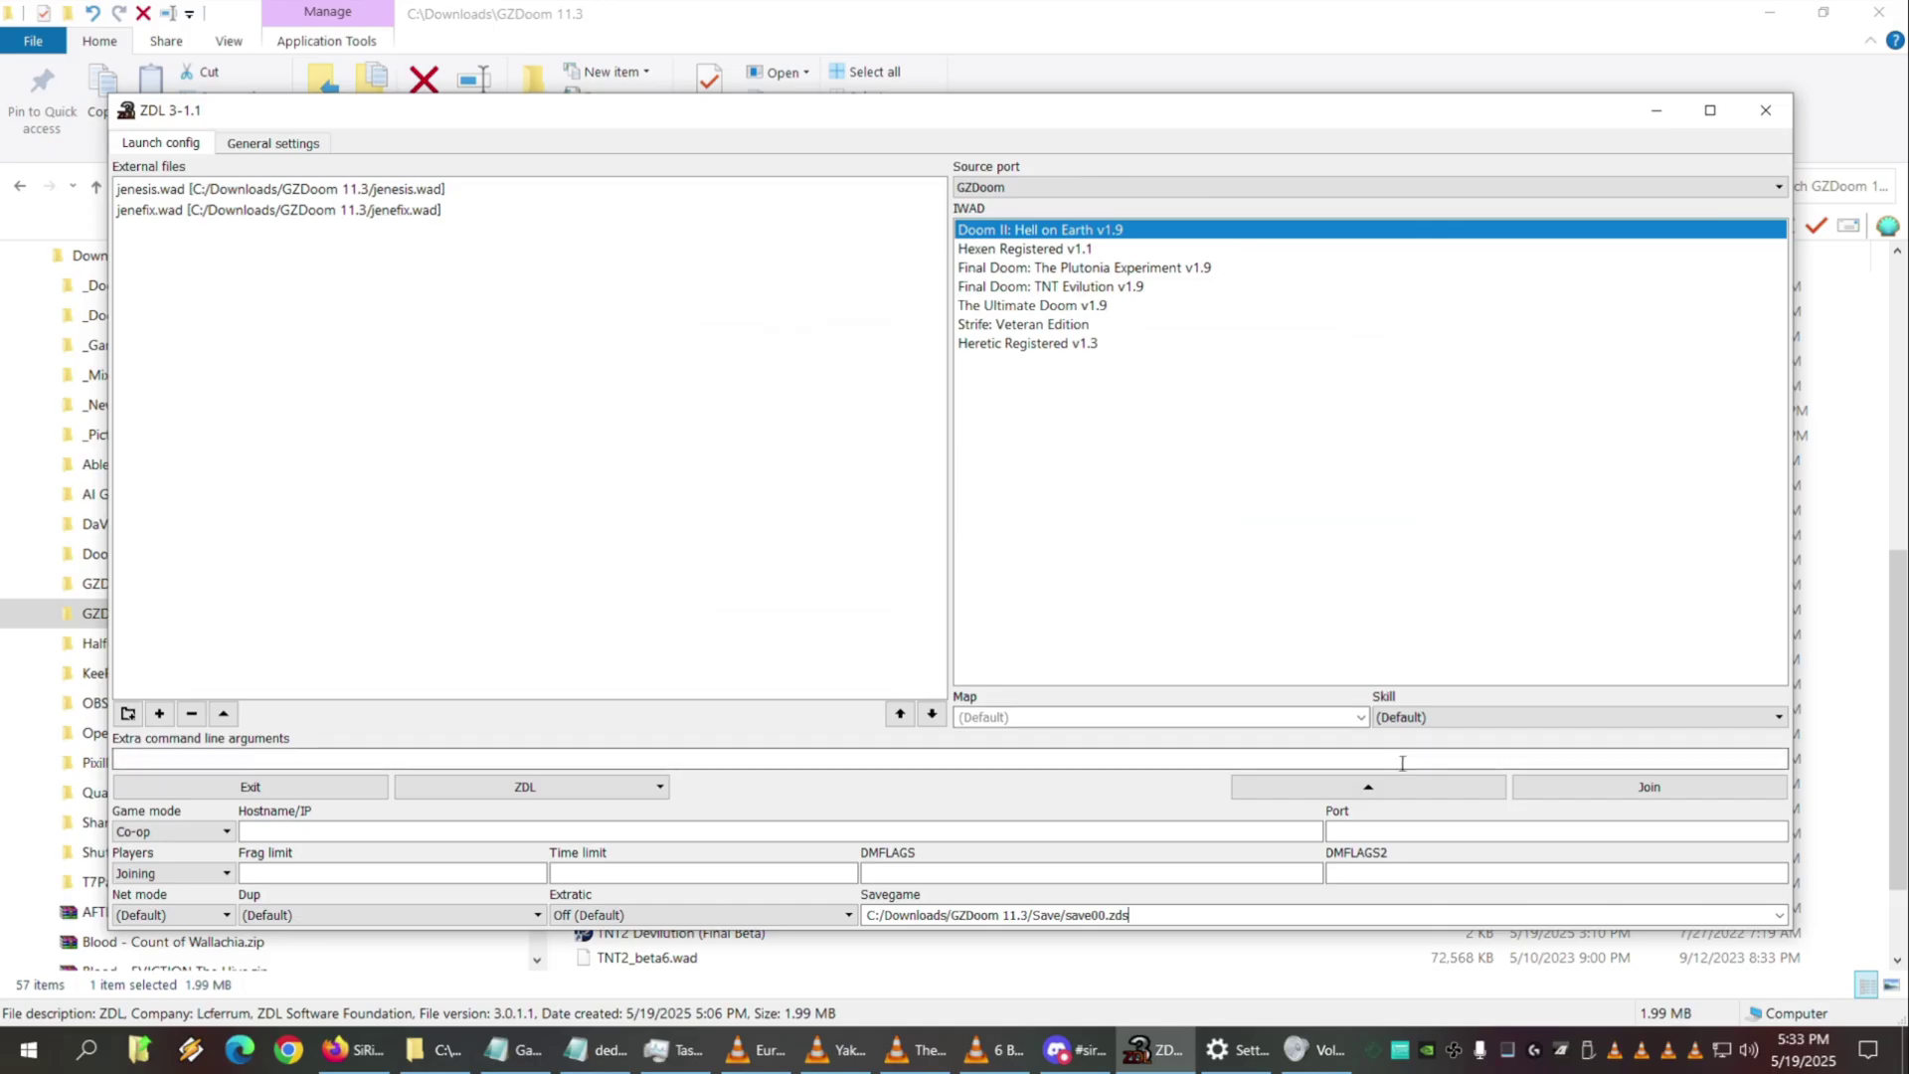
Look through the Map choices available for Doom II: Hell on Earth
{"action": "left_click", "coordinate": [1353, 717]}
{"action": "left_click", "coordinate": [1360, 717]}
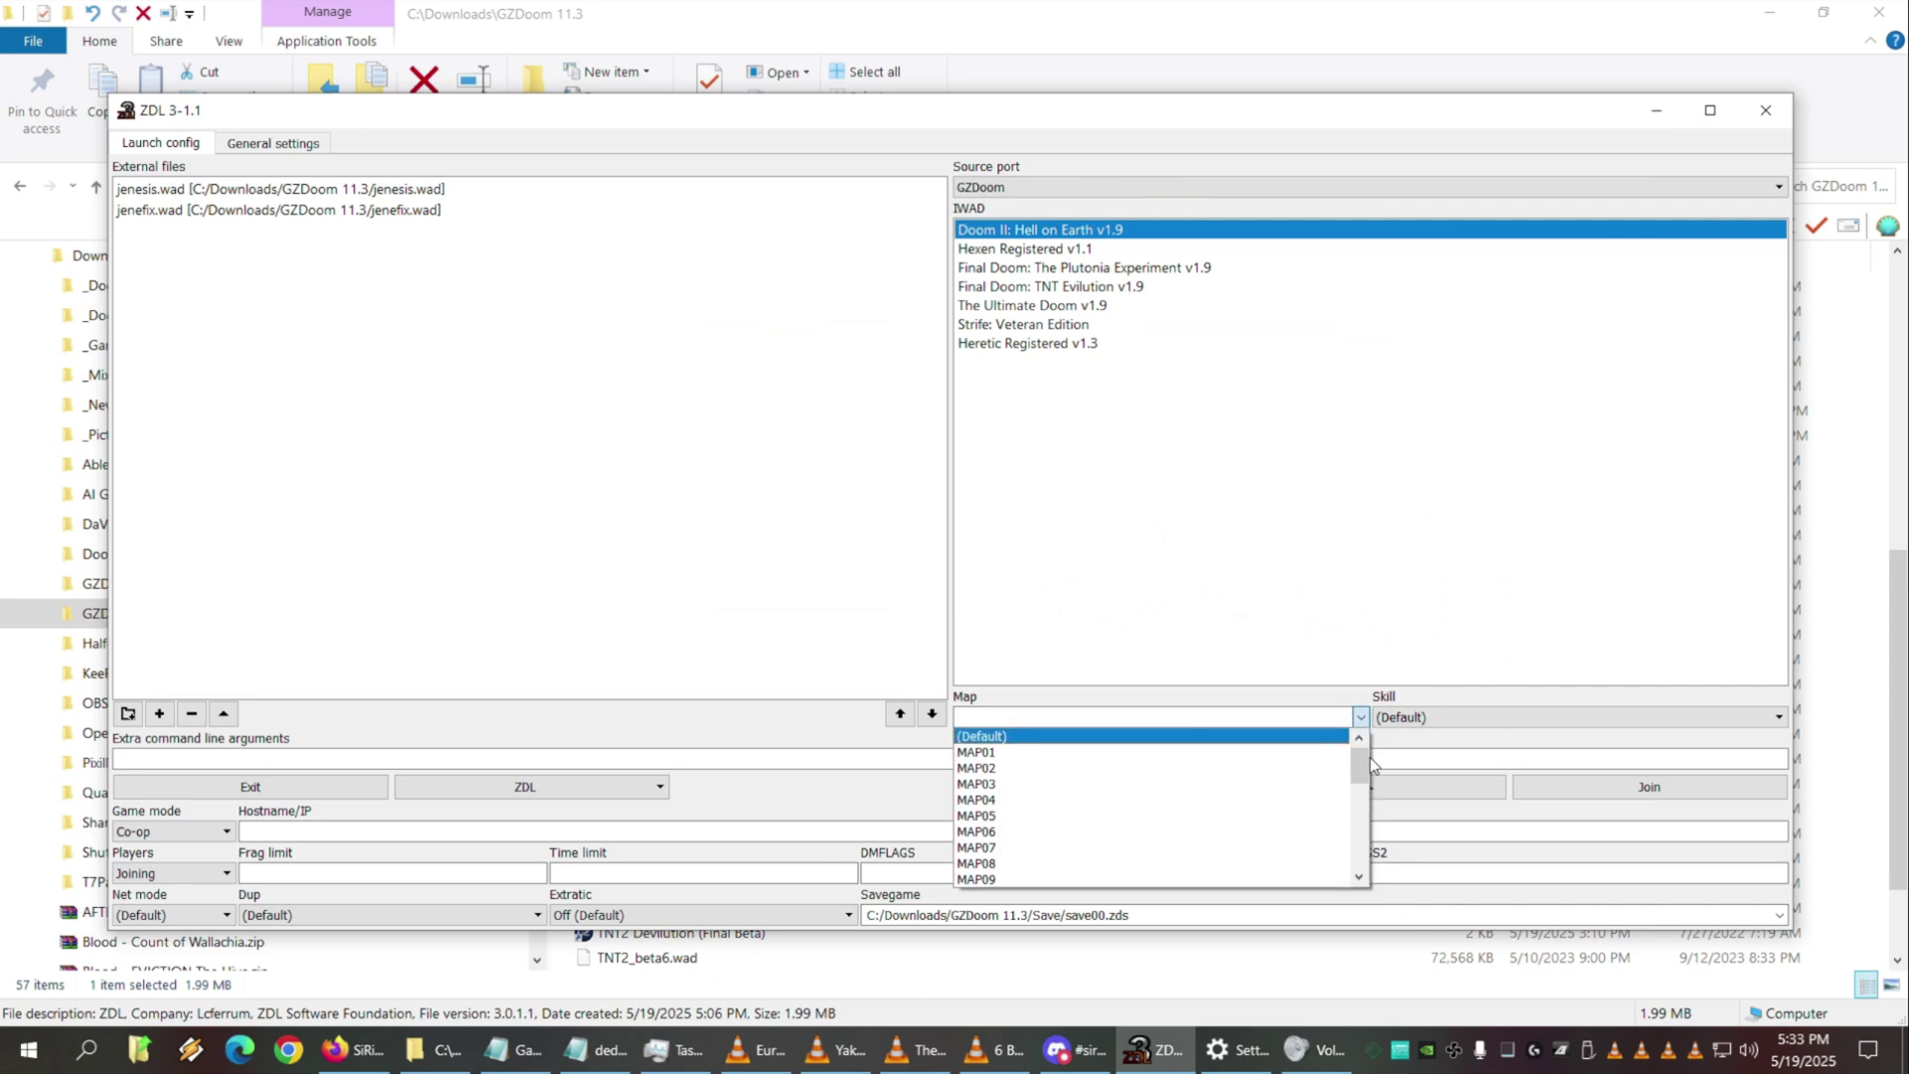
{"action": "mouse_move", "coordinate": [1360, 768]}
{"action": "left_mouse_down"}
{"action": "mouse_move", "coordinate": [1388, 861]}
{"action": "mouse_move", "coordinate": [1381, 748]}
{"action": "left_mouse_up"}
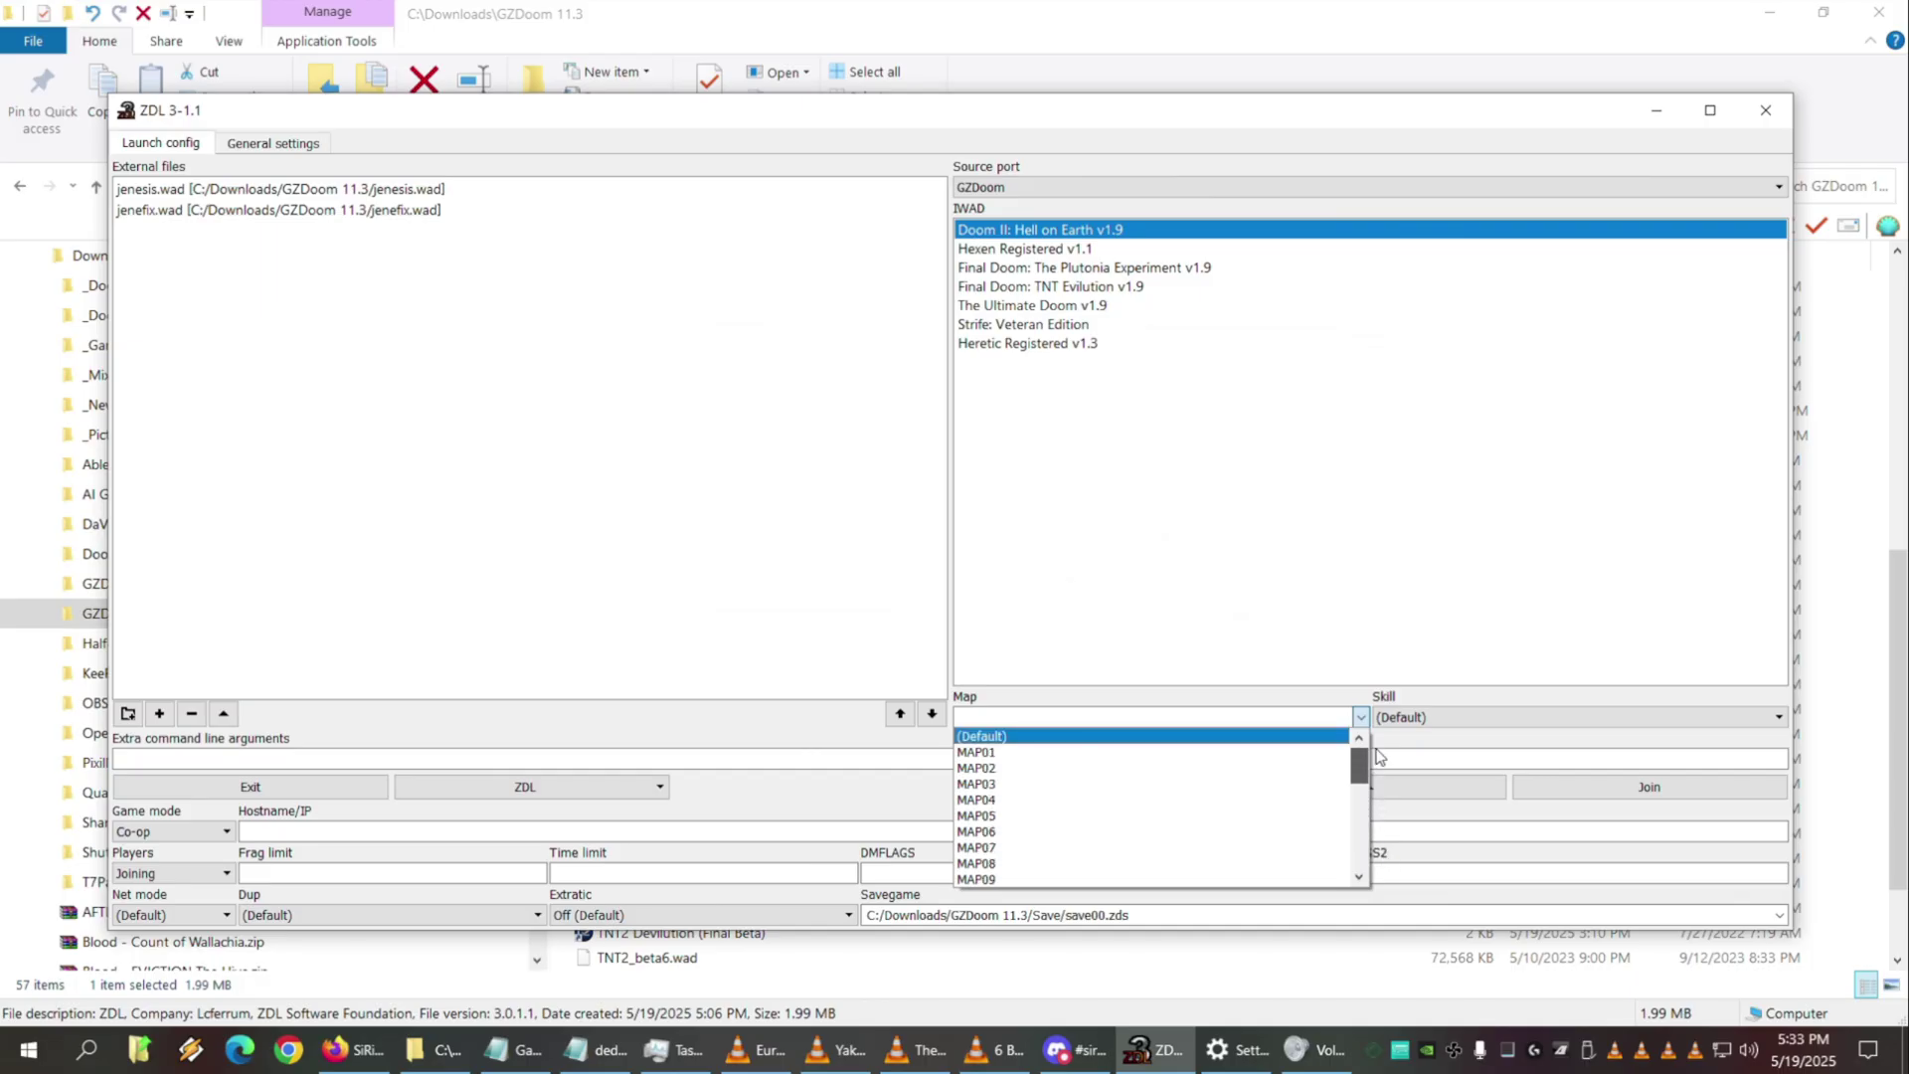
Set the skill level of the launch configuration to Hard
{"action": "left_click", "coordinate": [1462, 713]}
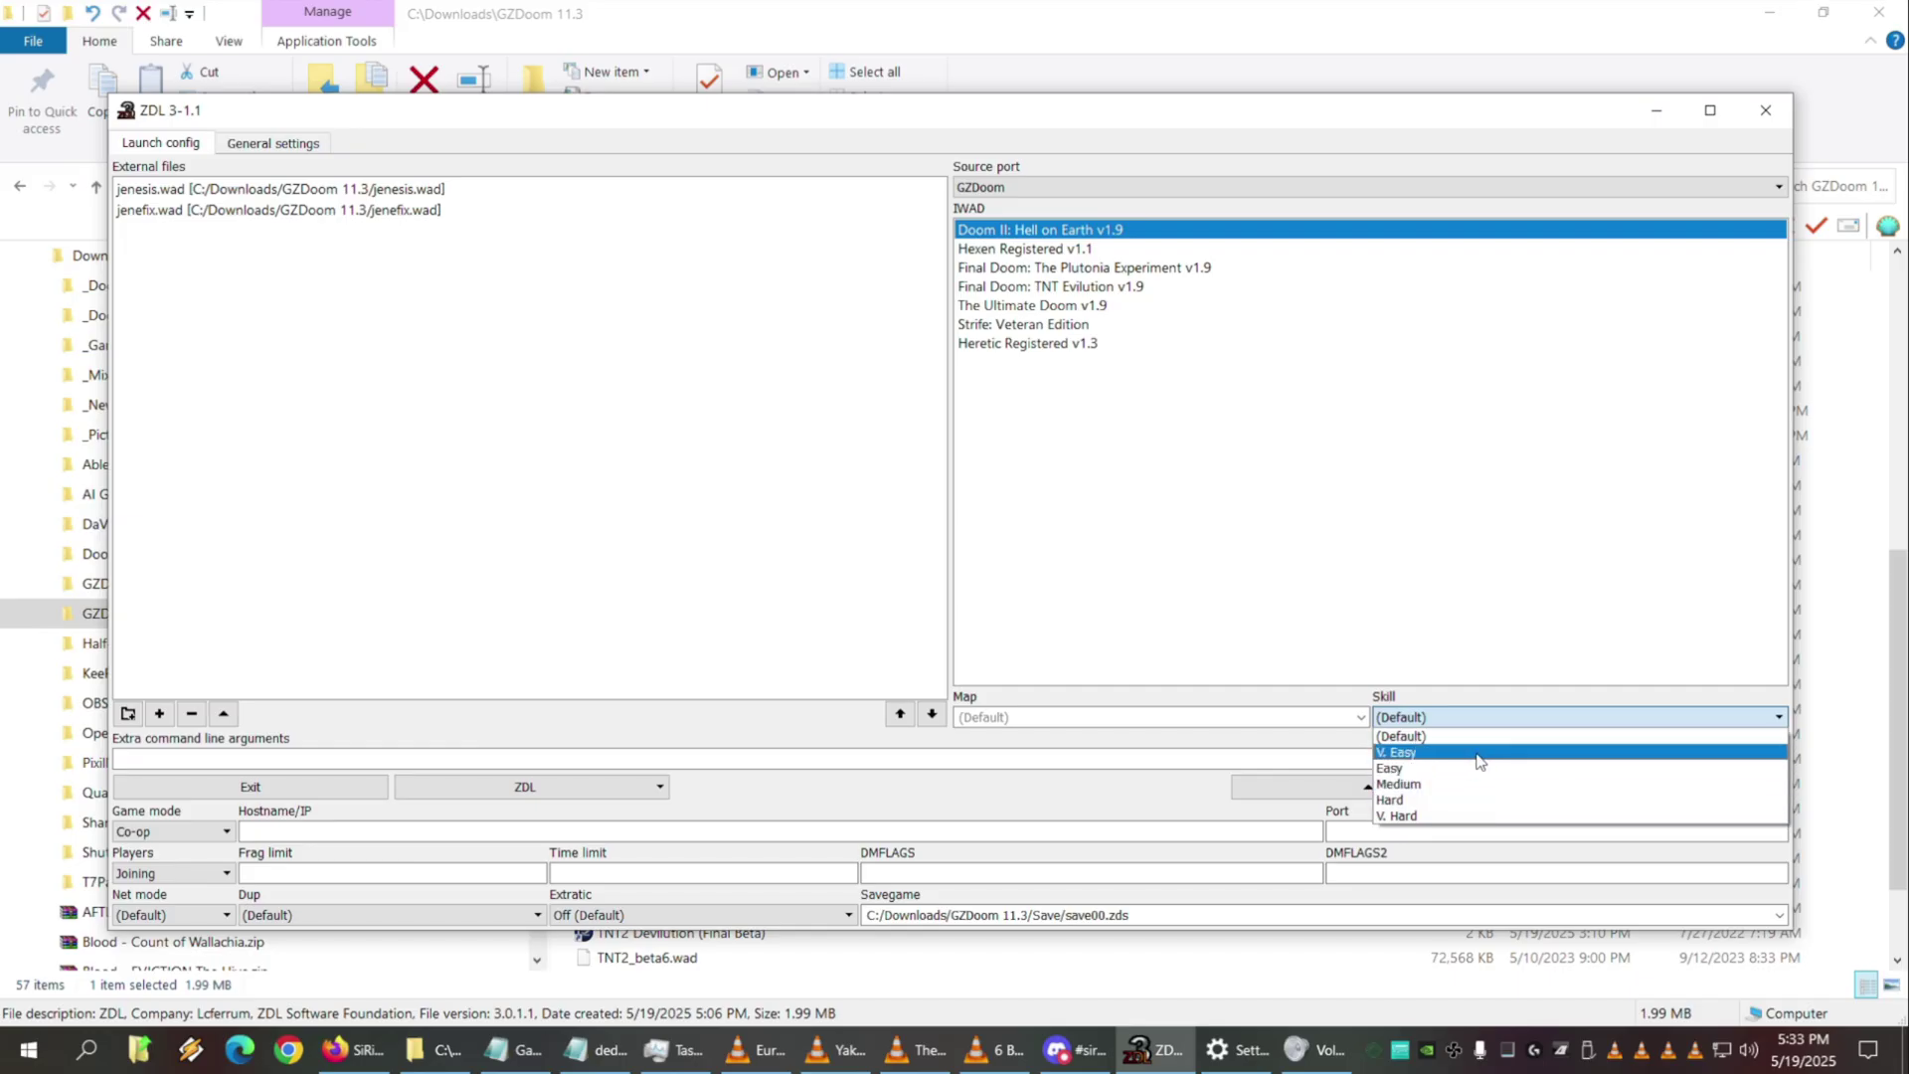
{"action": "left_click", "coordinate": [1432, 800]}
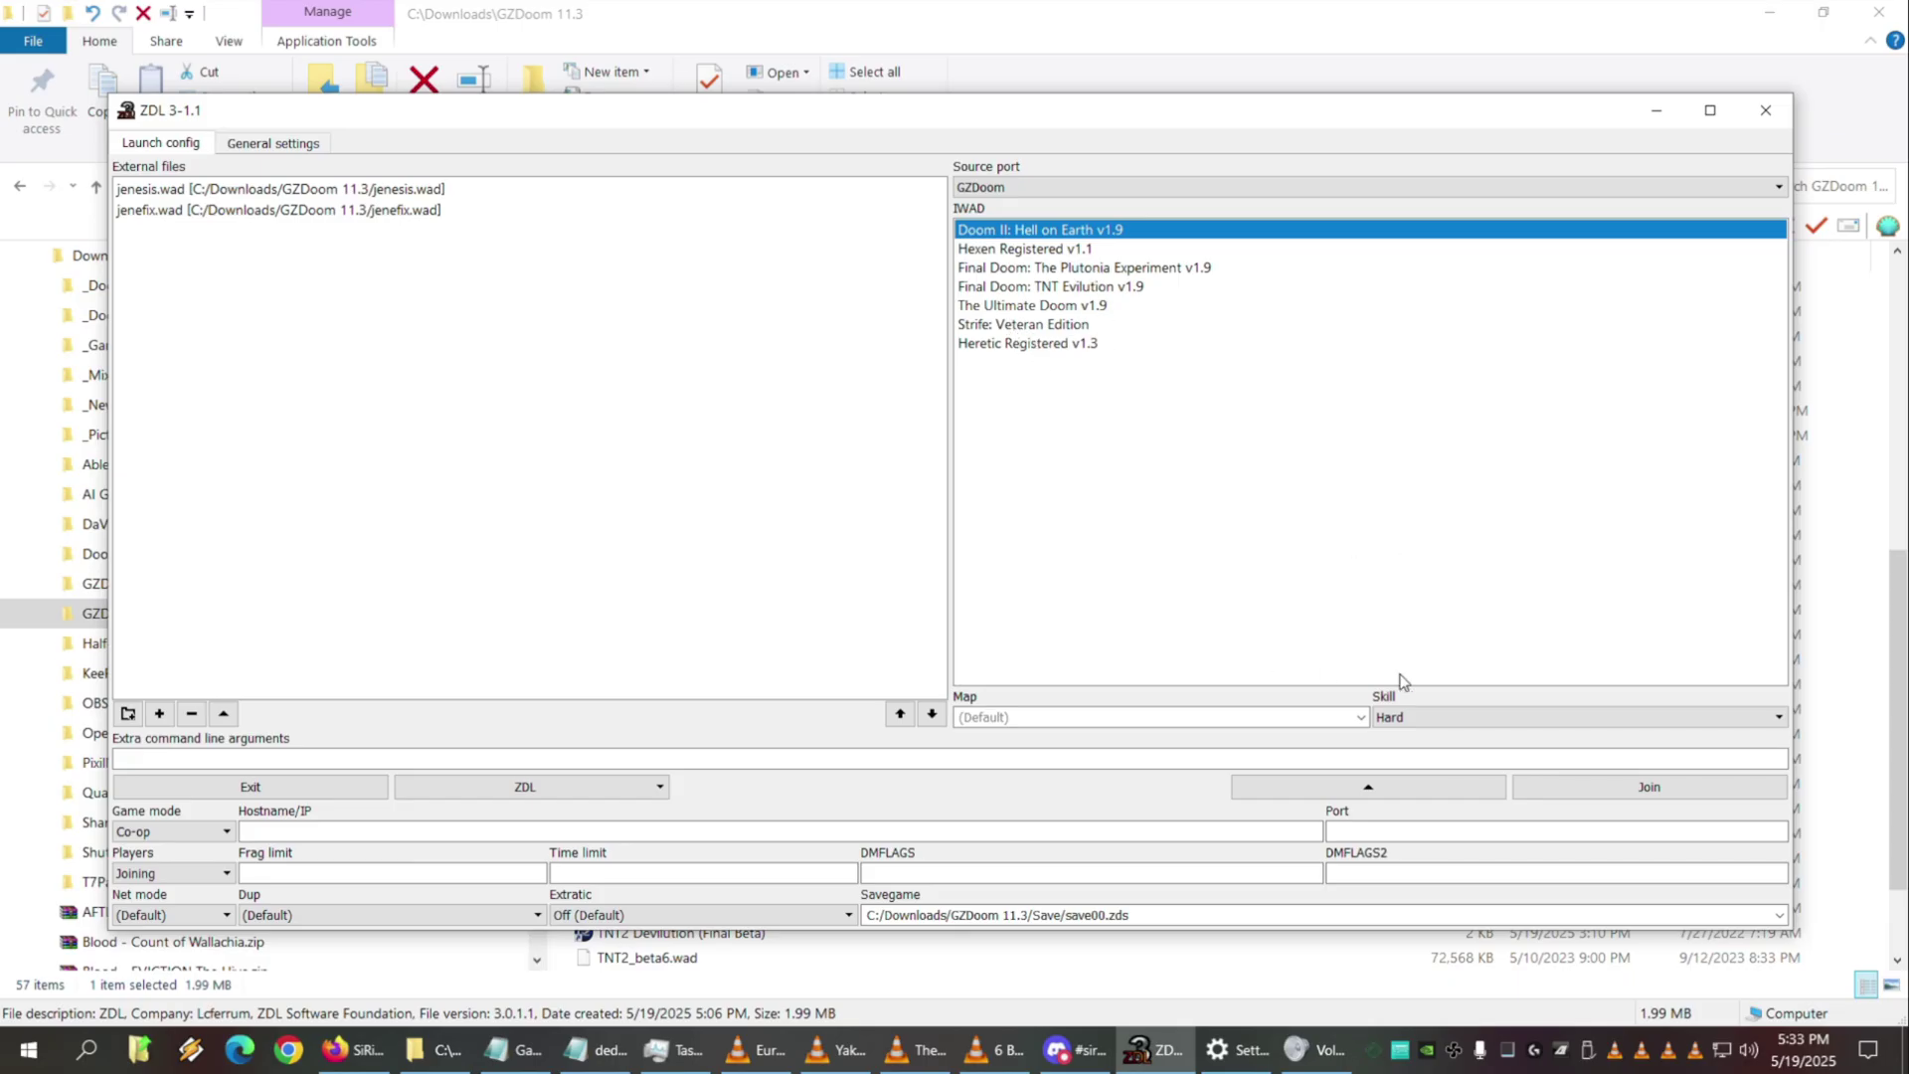
{"action": "left_click", "coordinate": [1447, 721]}
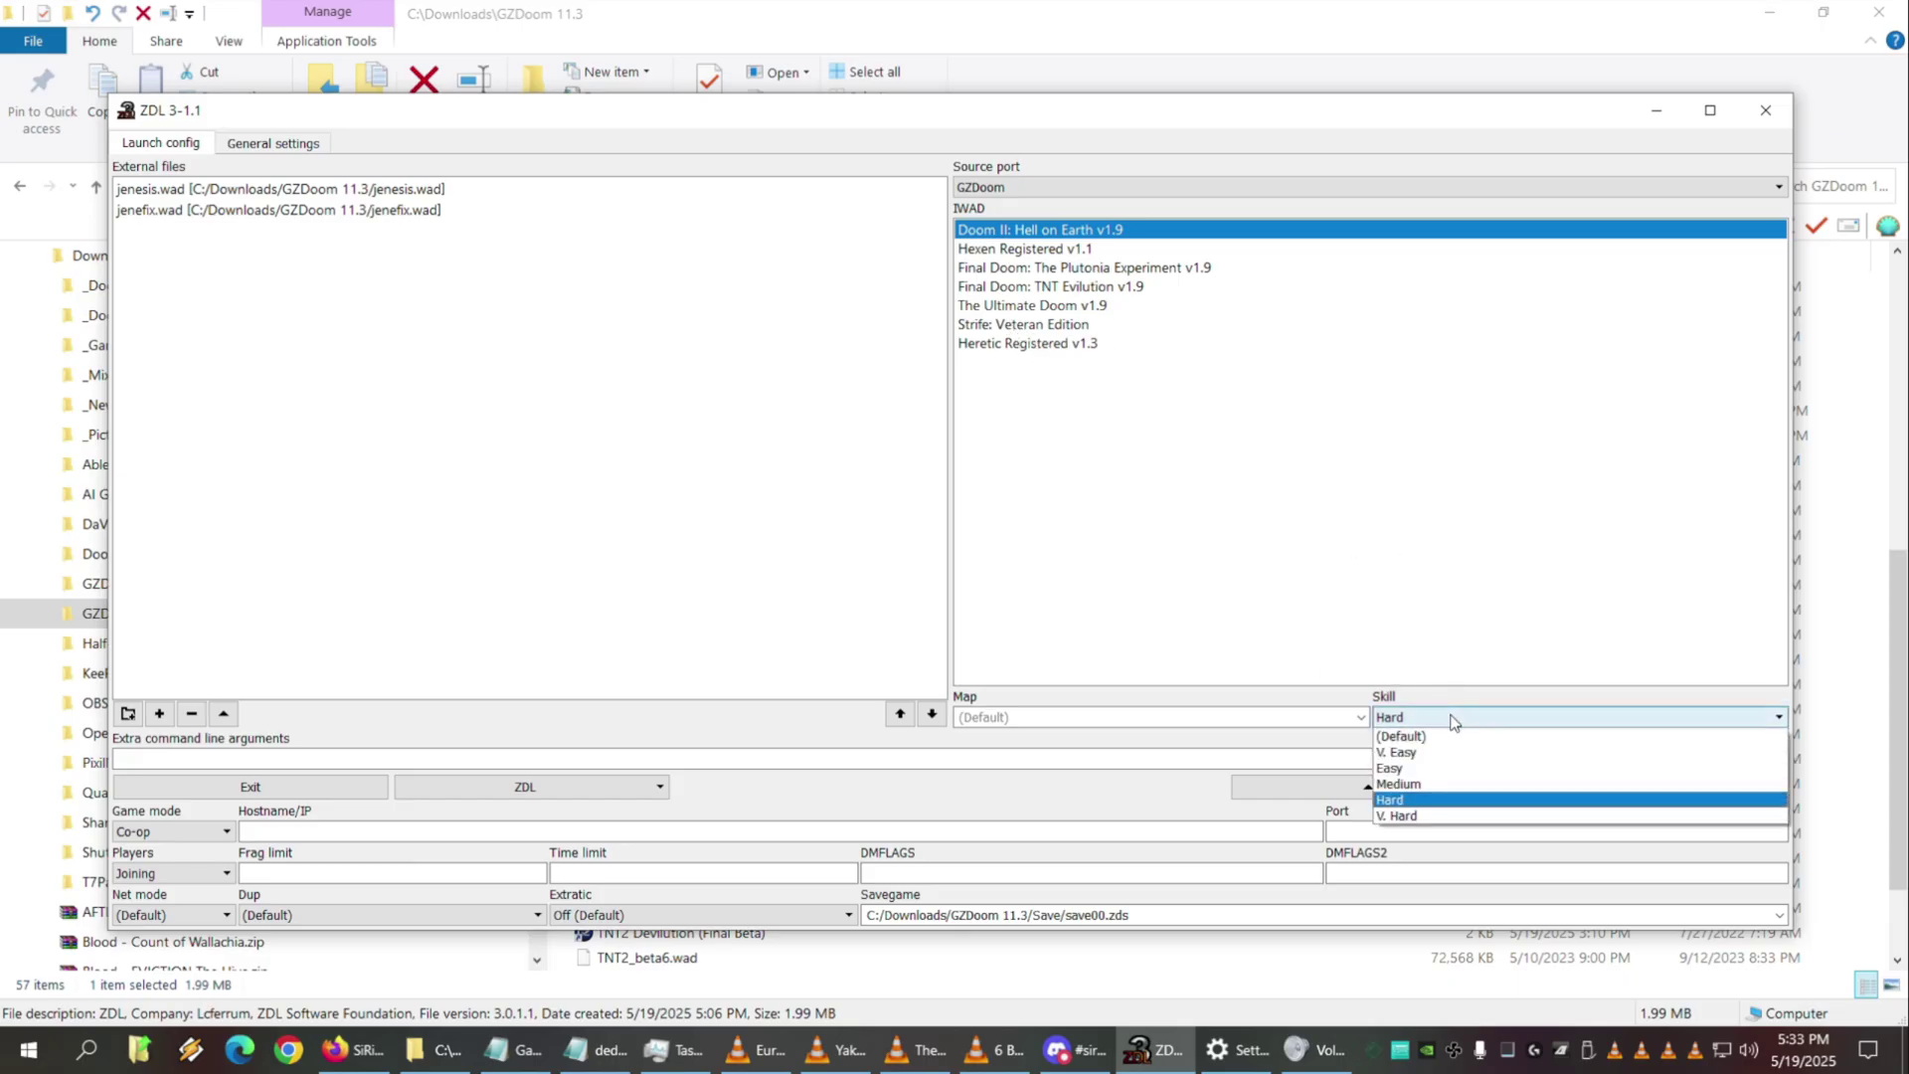
{"action": "left_click", "coordinate": [1427, 807]}
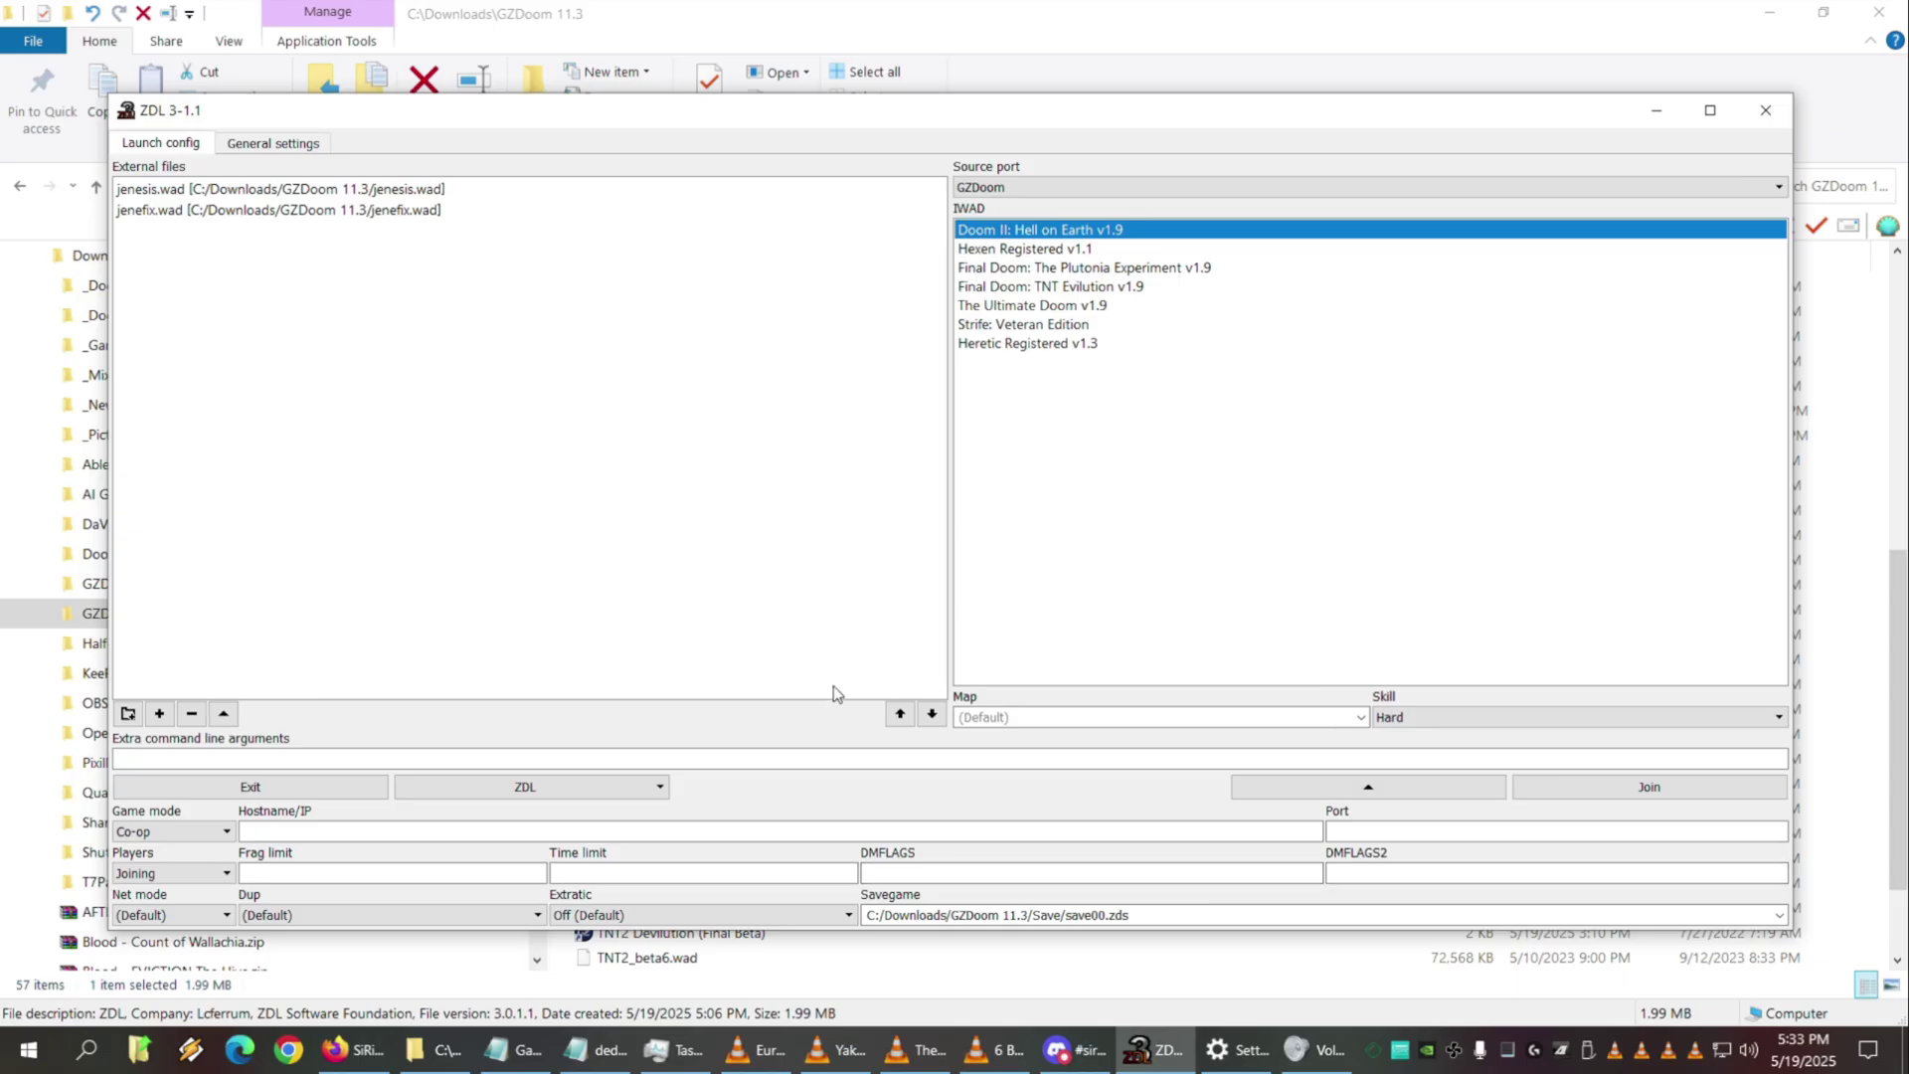
Change the savegame to save03.zds and shorten its path to the relative ./Save/save03.zds
{"action": "left_click", "coordinate": [1100, 914]}
{"action": "key", "text": "BackSpace"}
{"action": "type", "text": "3"}
{"action": "left_click_drag", "start_coordinate": [1063, 914], "coordinate": [832, 883]}
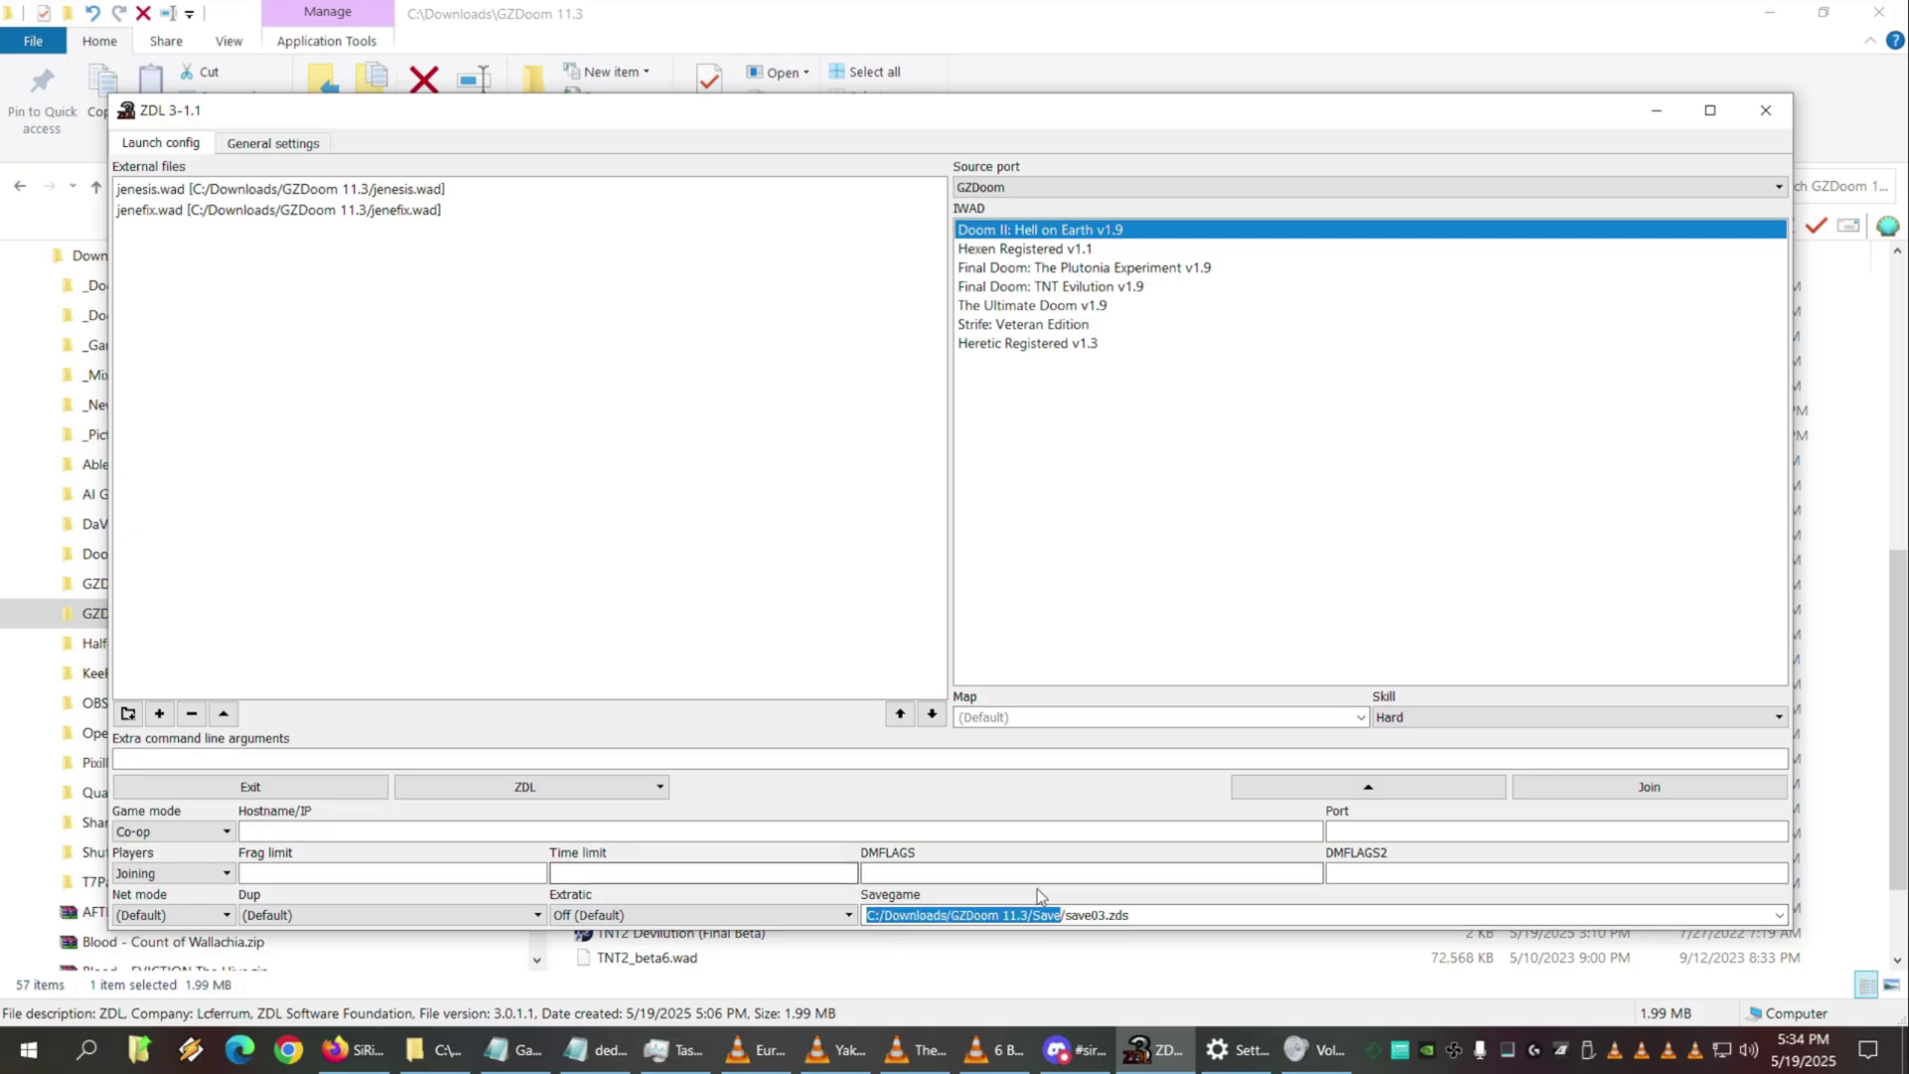
{"action": "type", "text": "../Save"}
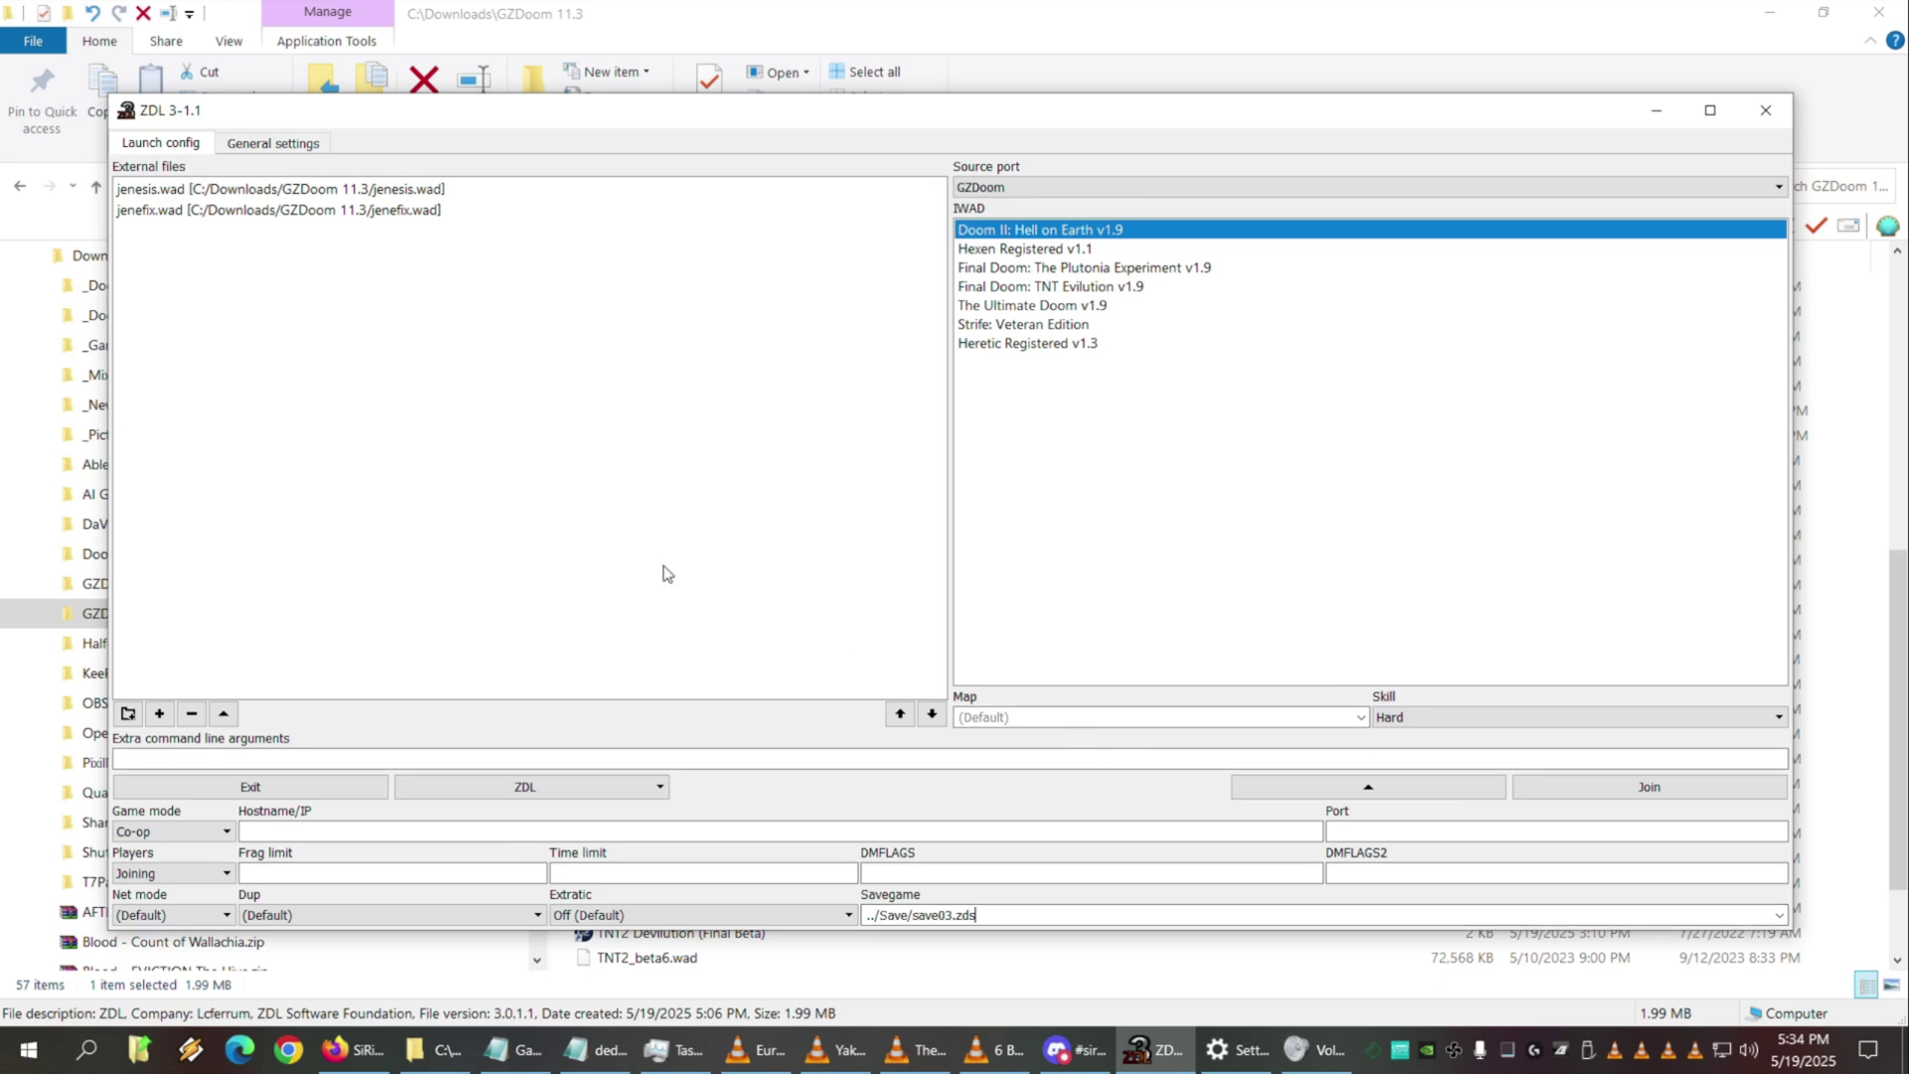
{"action": "left_click", "coordinate": [867, 915]}
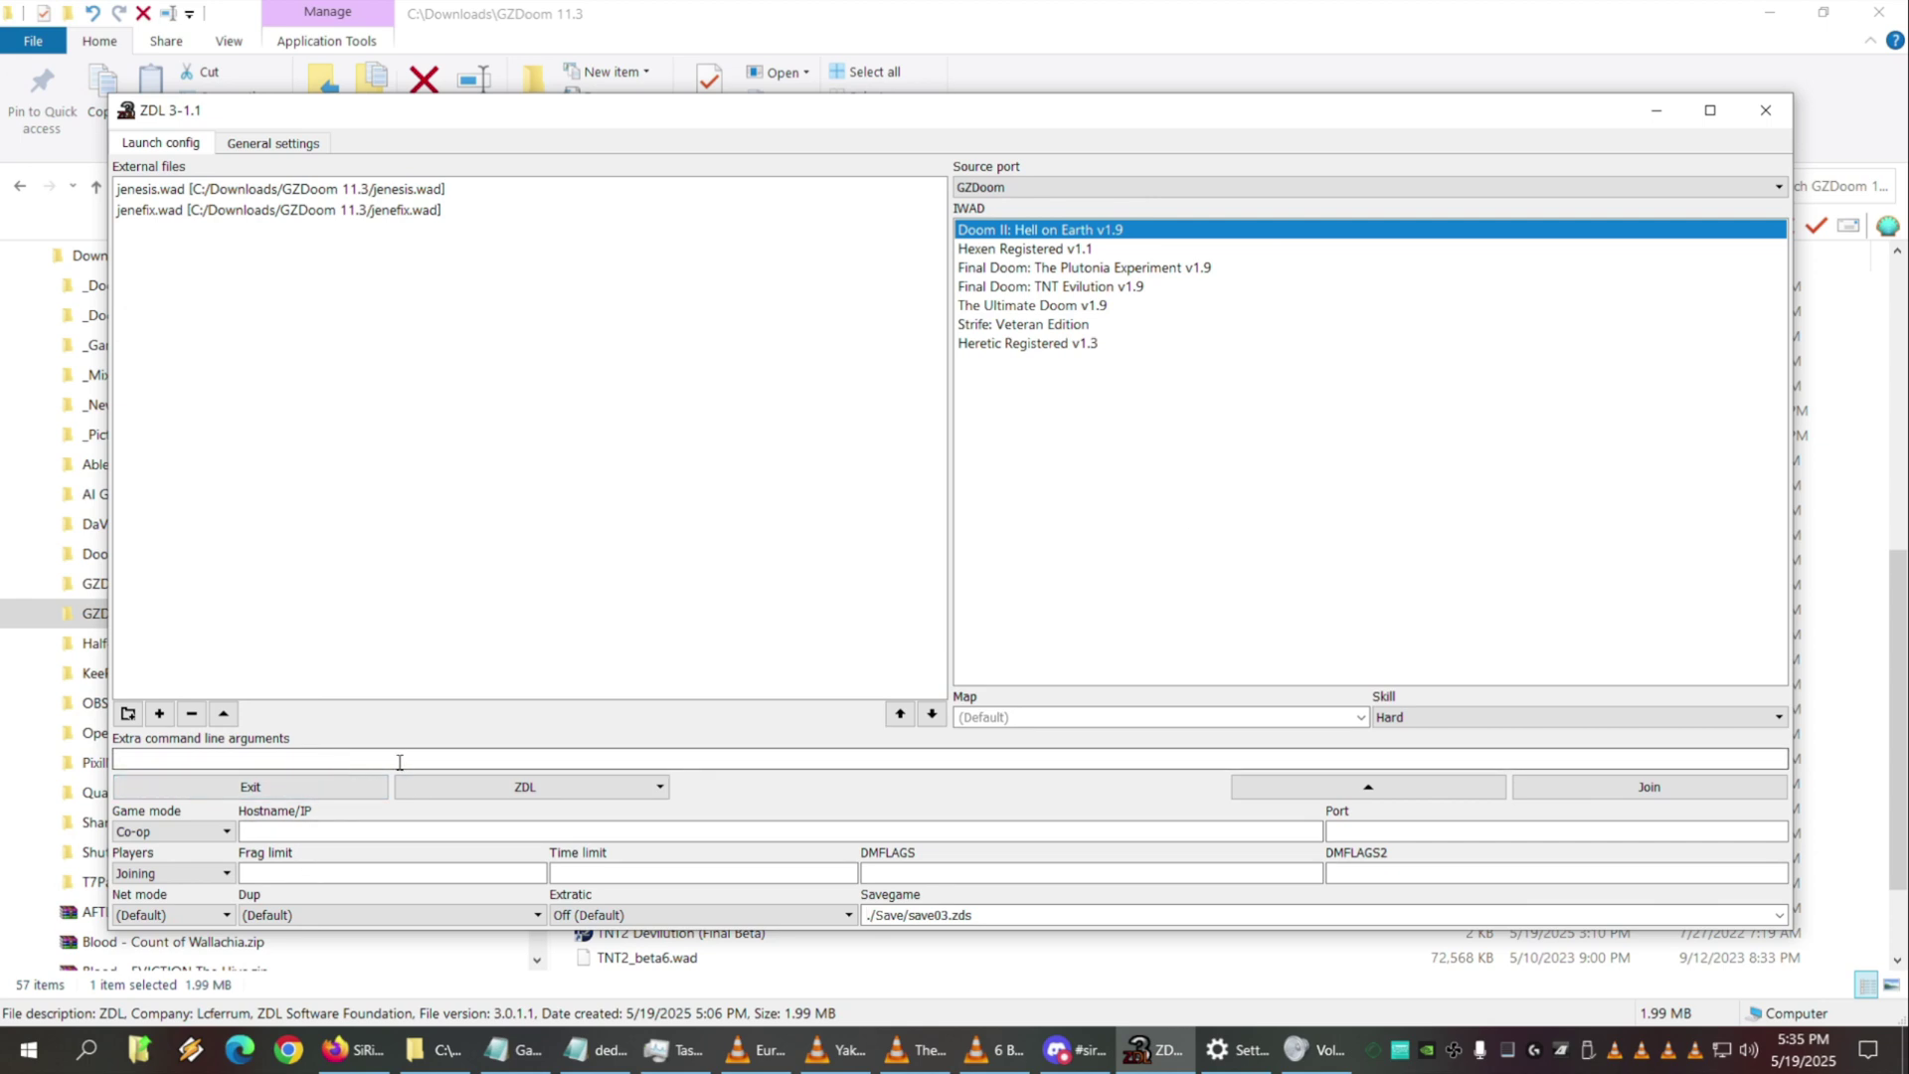
Save the launch configuration as a .zdl file over the existing Jenesis.zdl in the GZDoom 11.3 folder
{"action": "left_click", "coordinate": [664, 788]}
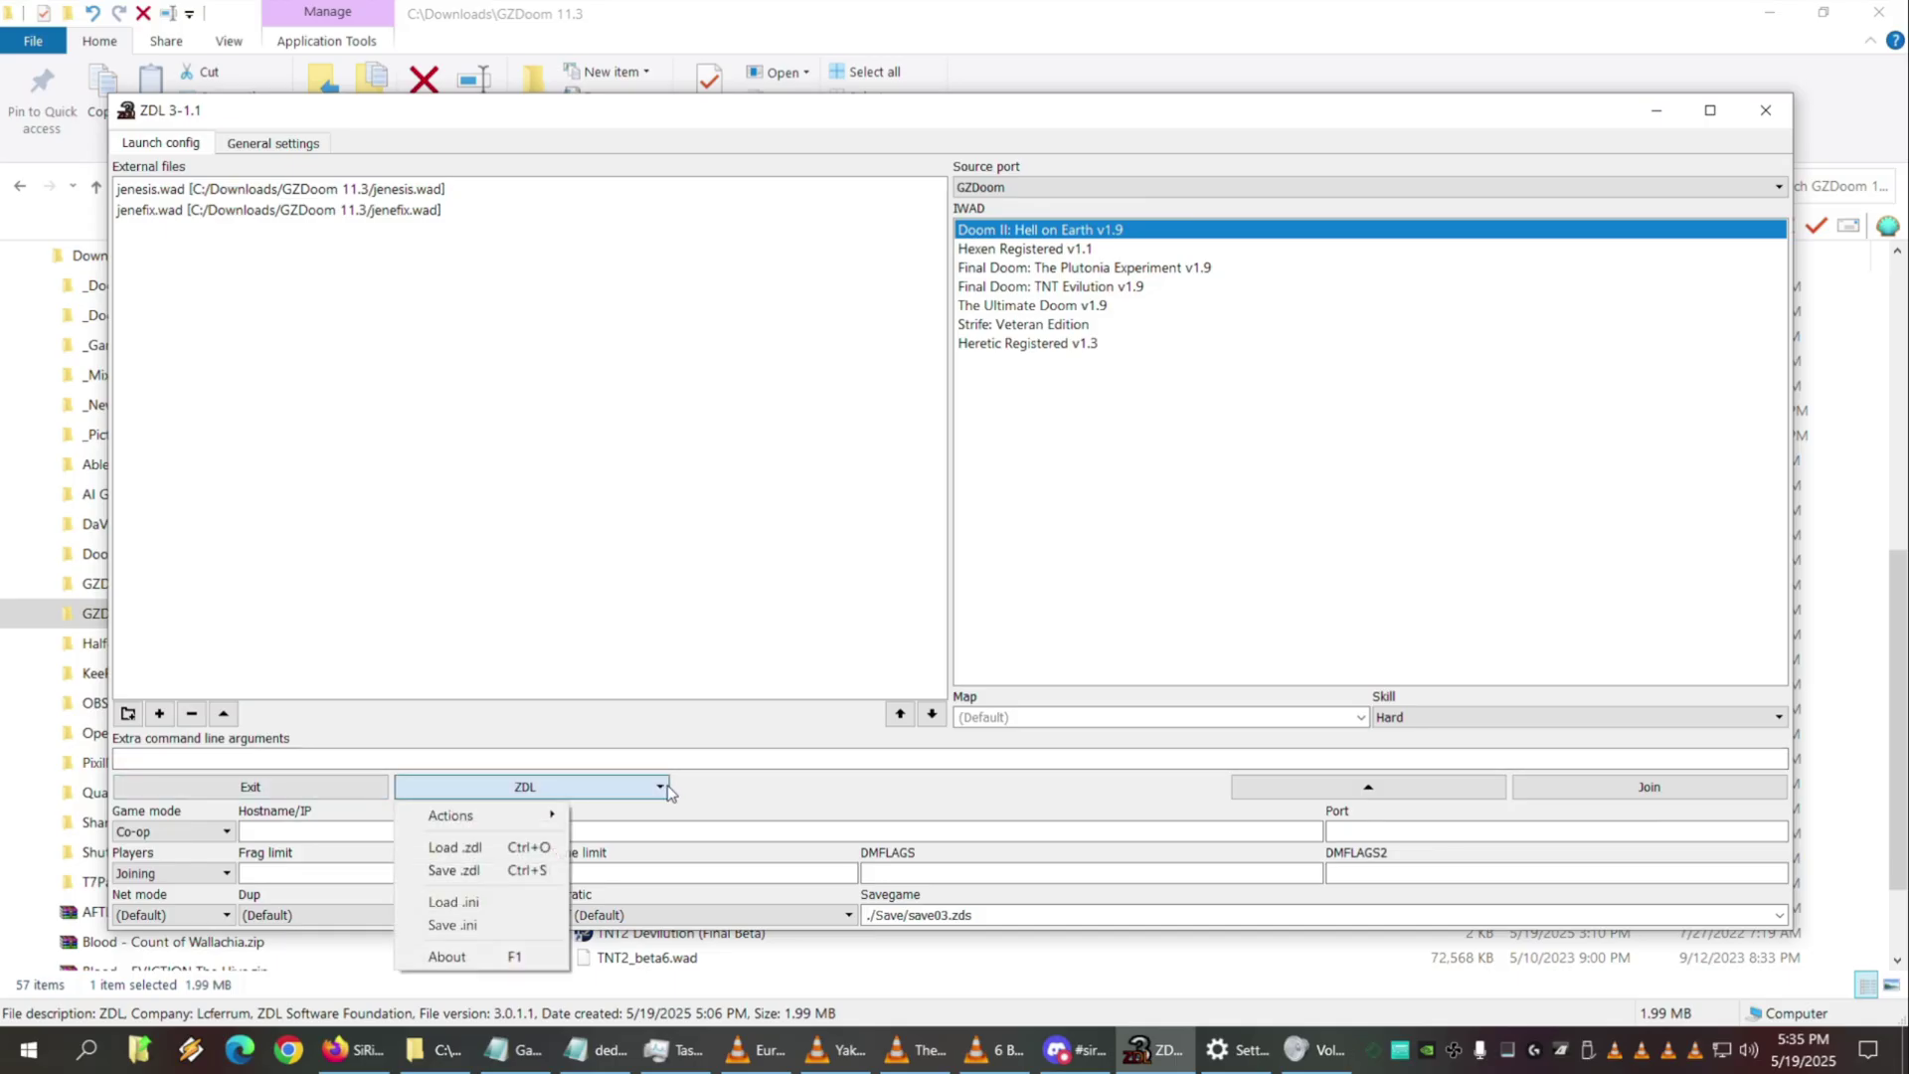
{"action": "left_click", "coordinate": [462, 868]}
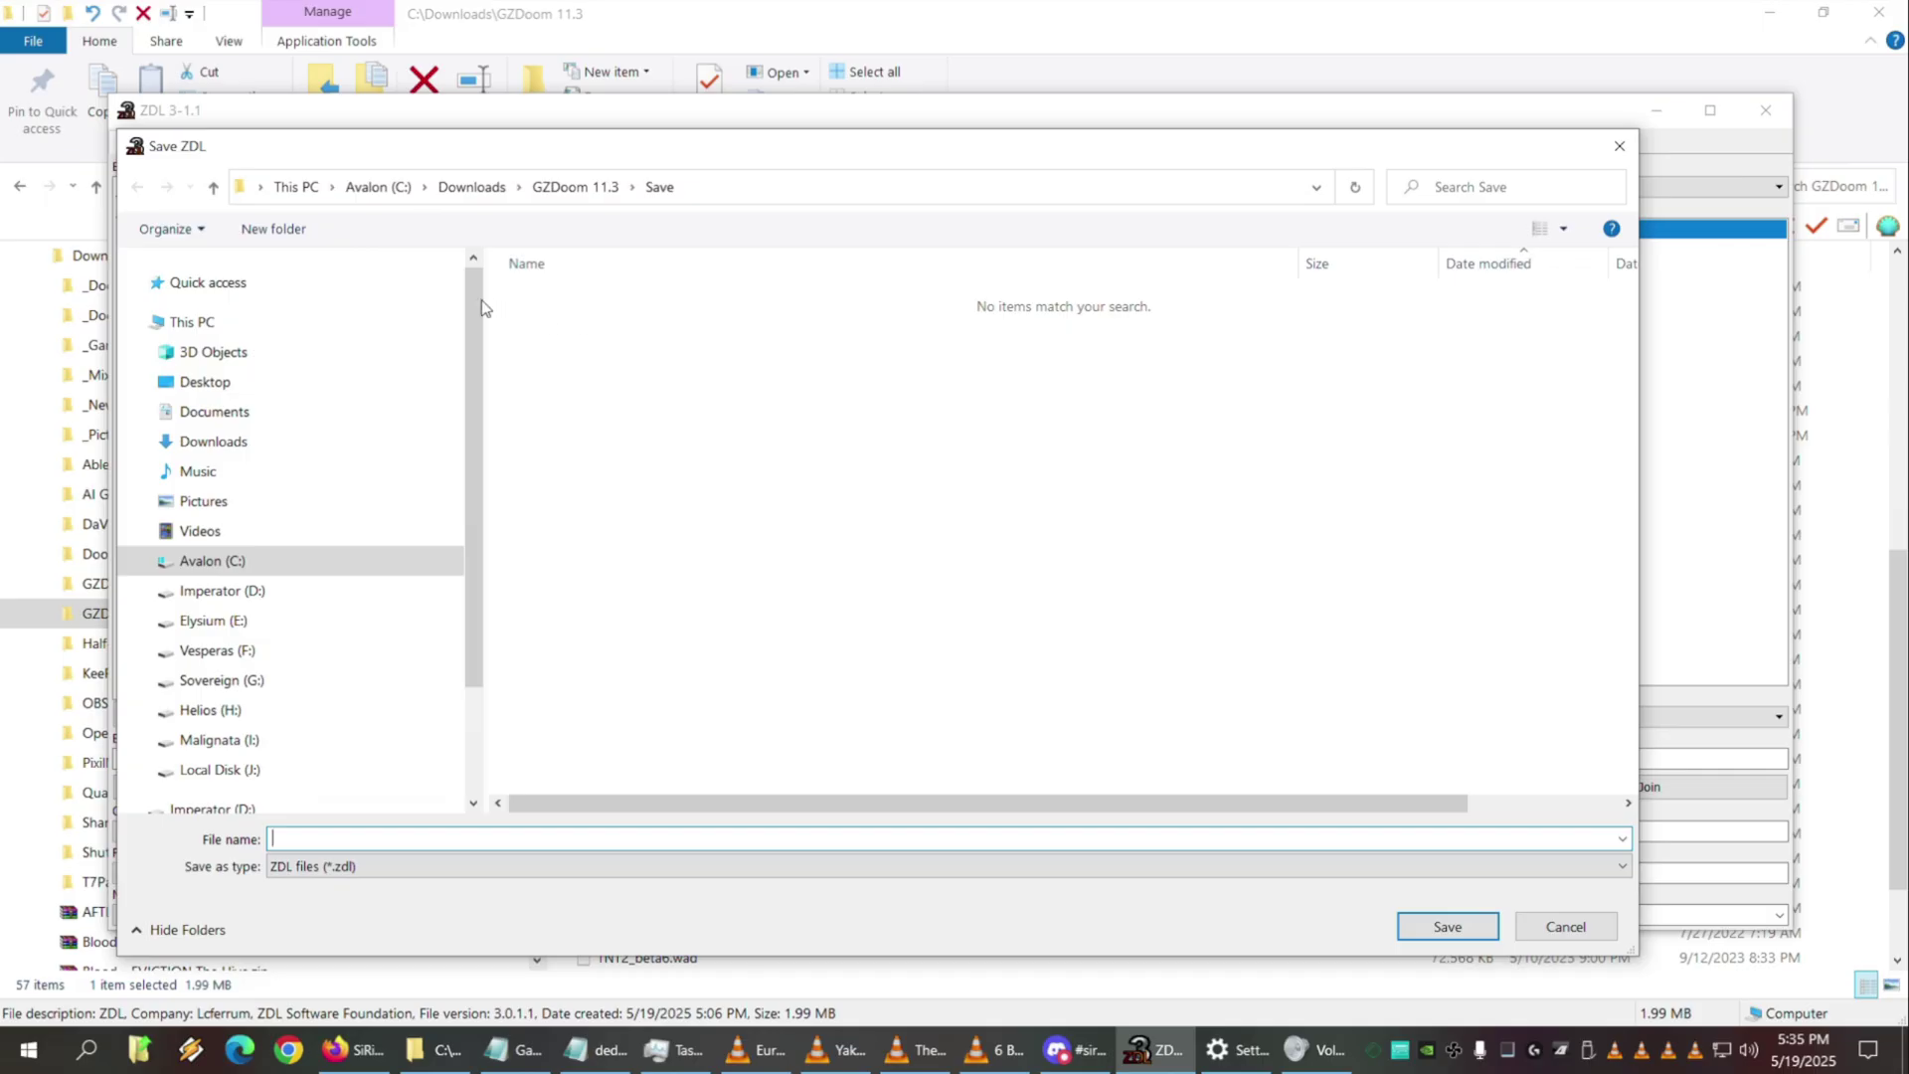
{"action": "left_click", "coordinate": [213, 190]}
{"action": "double_click", "coordinate": [587, 374]}
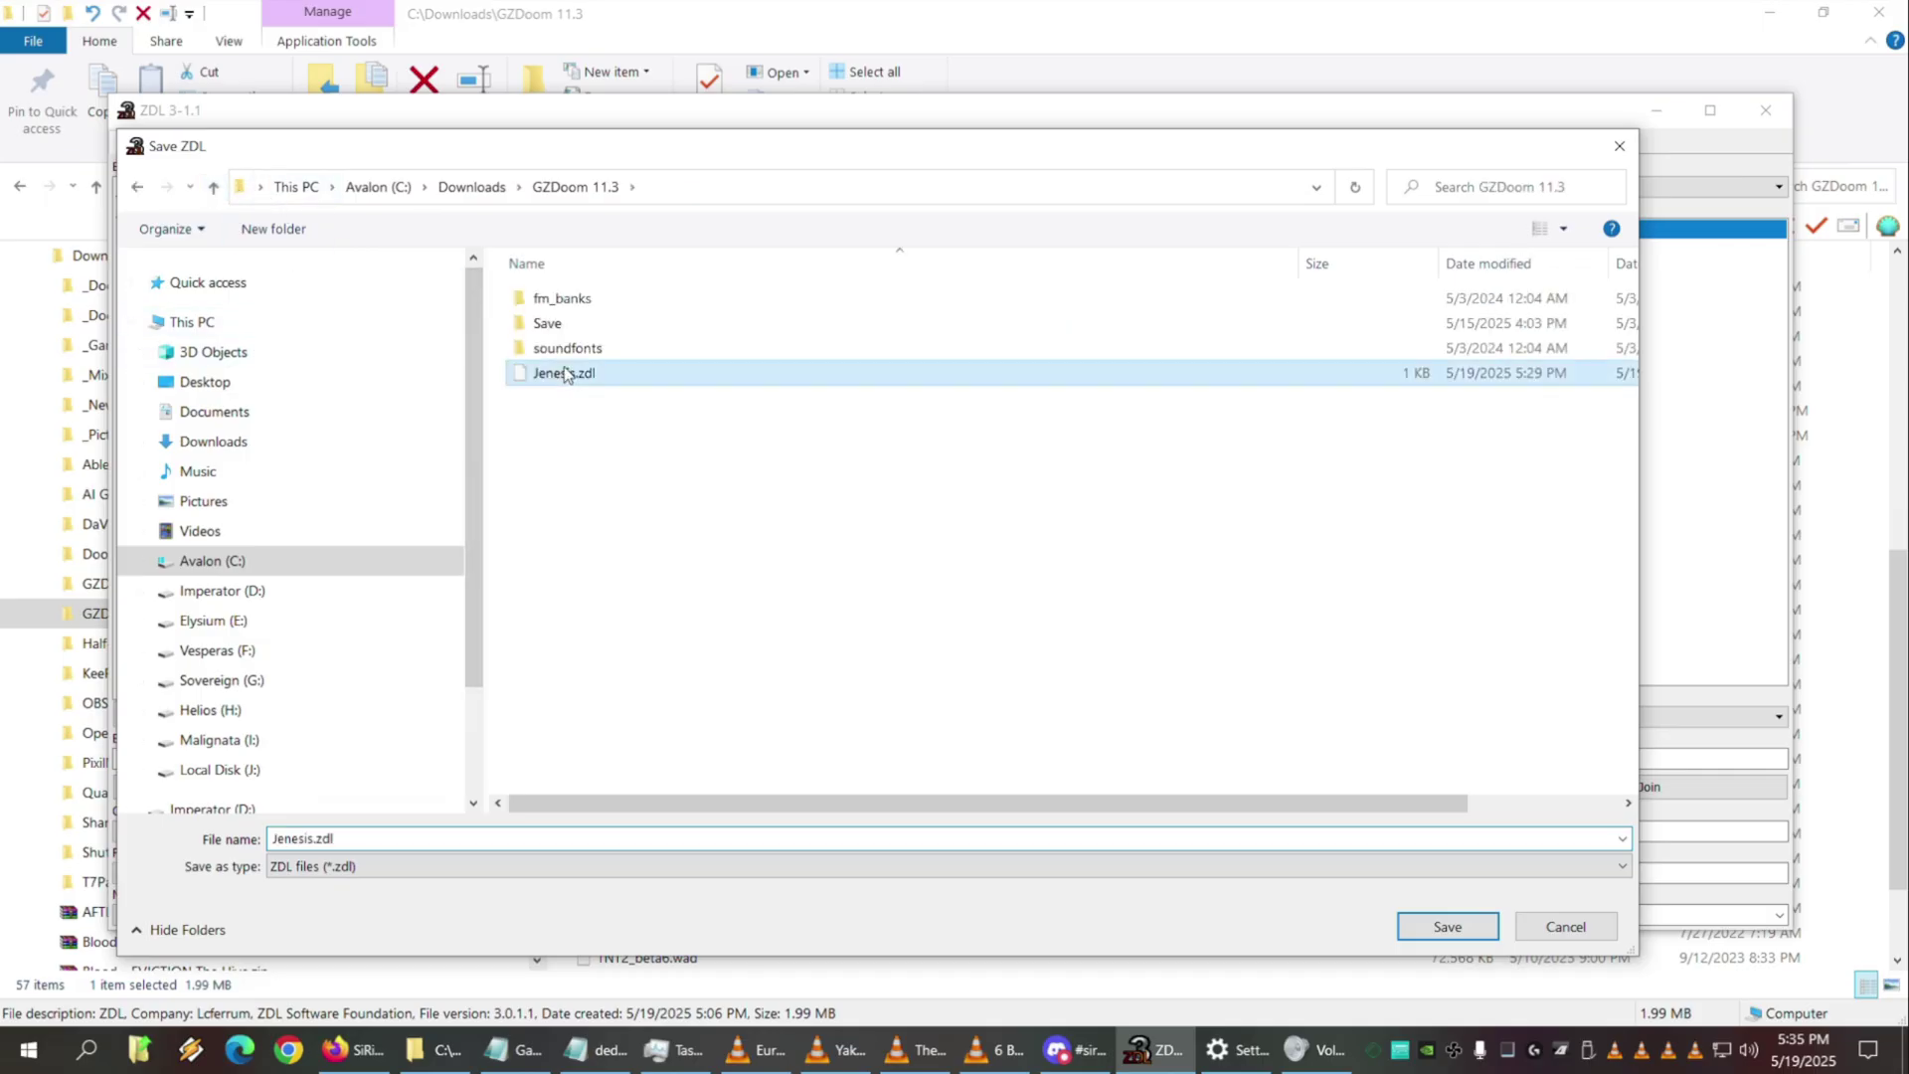
{"action": "left_click", "coordinate": [1028, 533]}
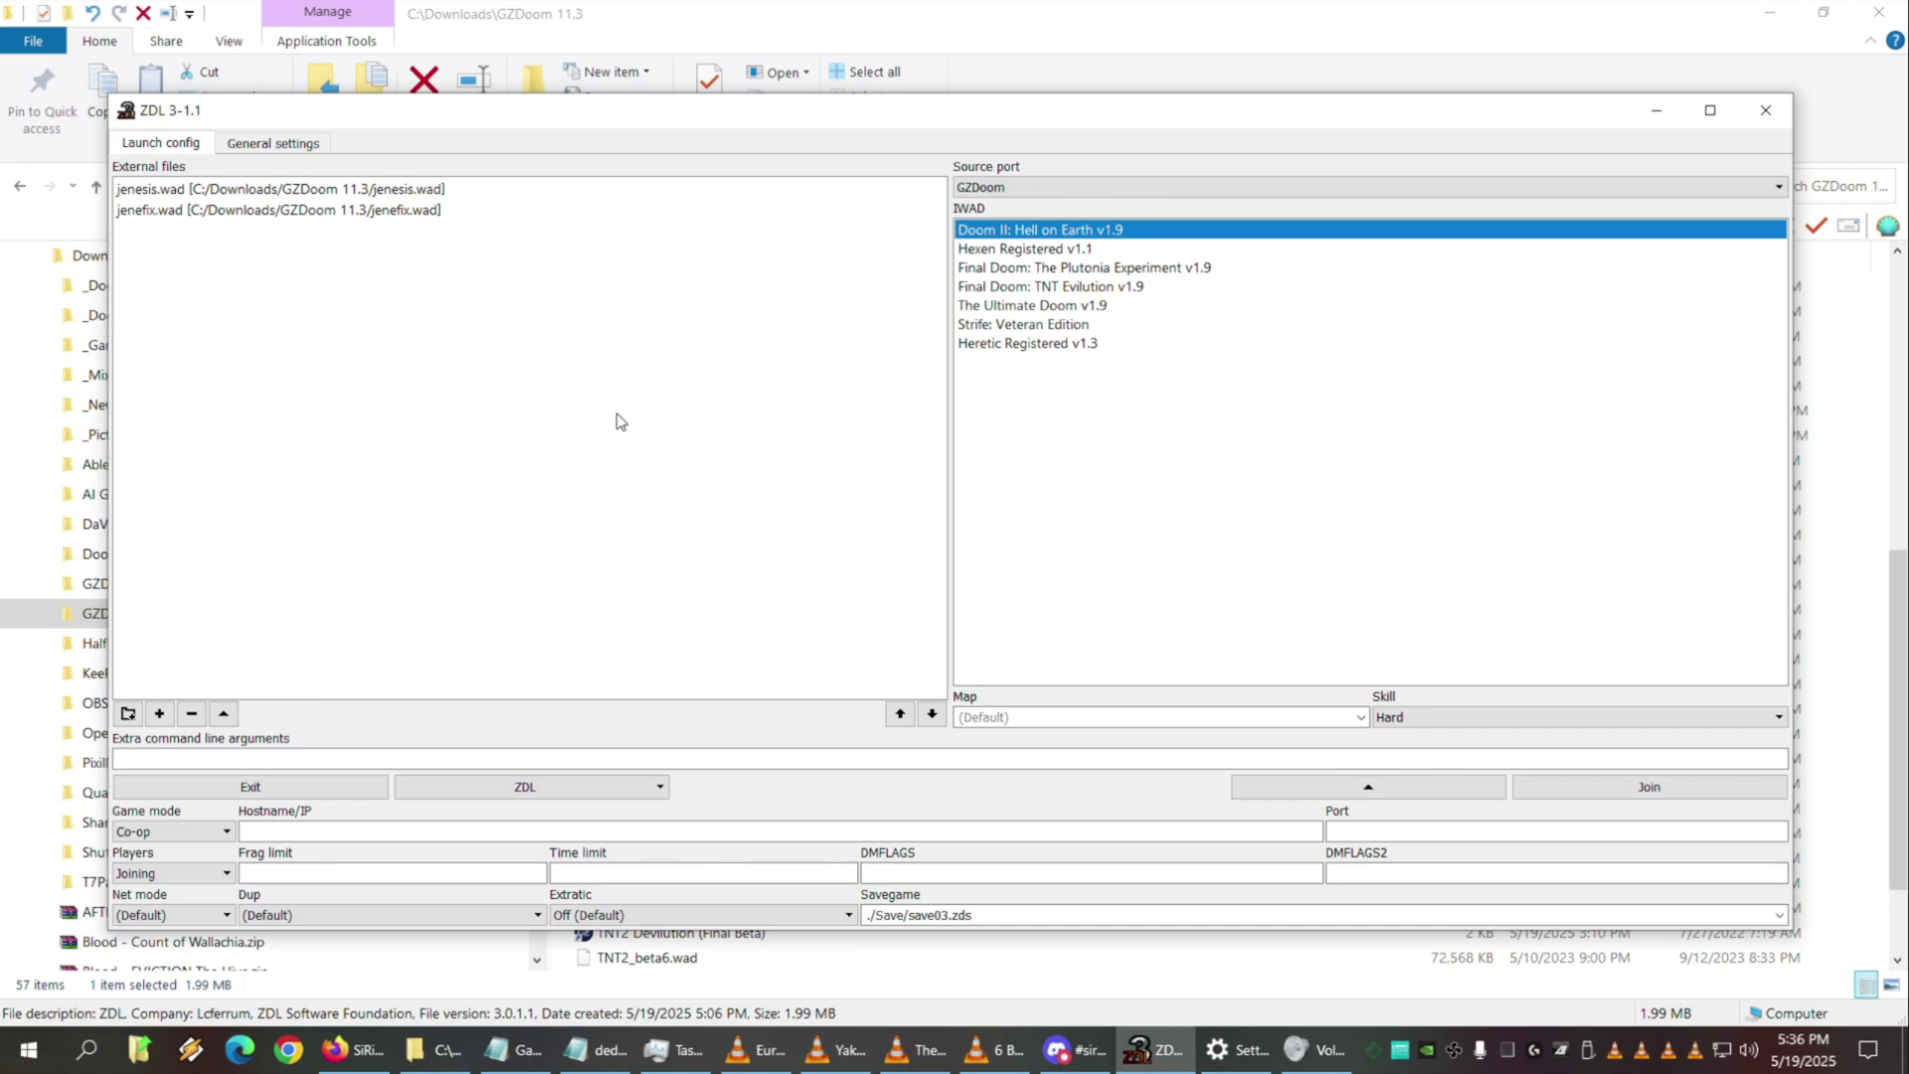
Examine the command line and environment generated for the Jenesis launch configuration, and close it without executing
{"action": "left_click", "coordinate": [376, 187]}
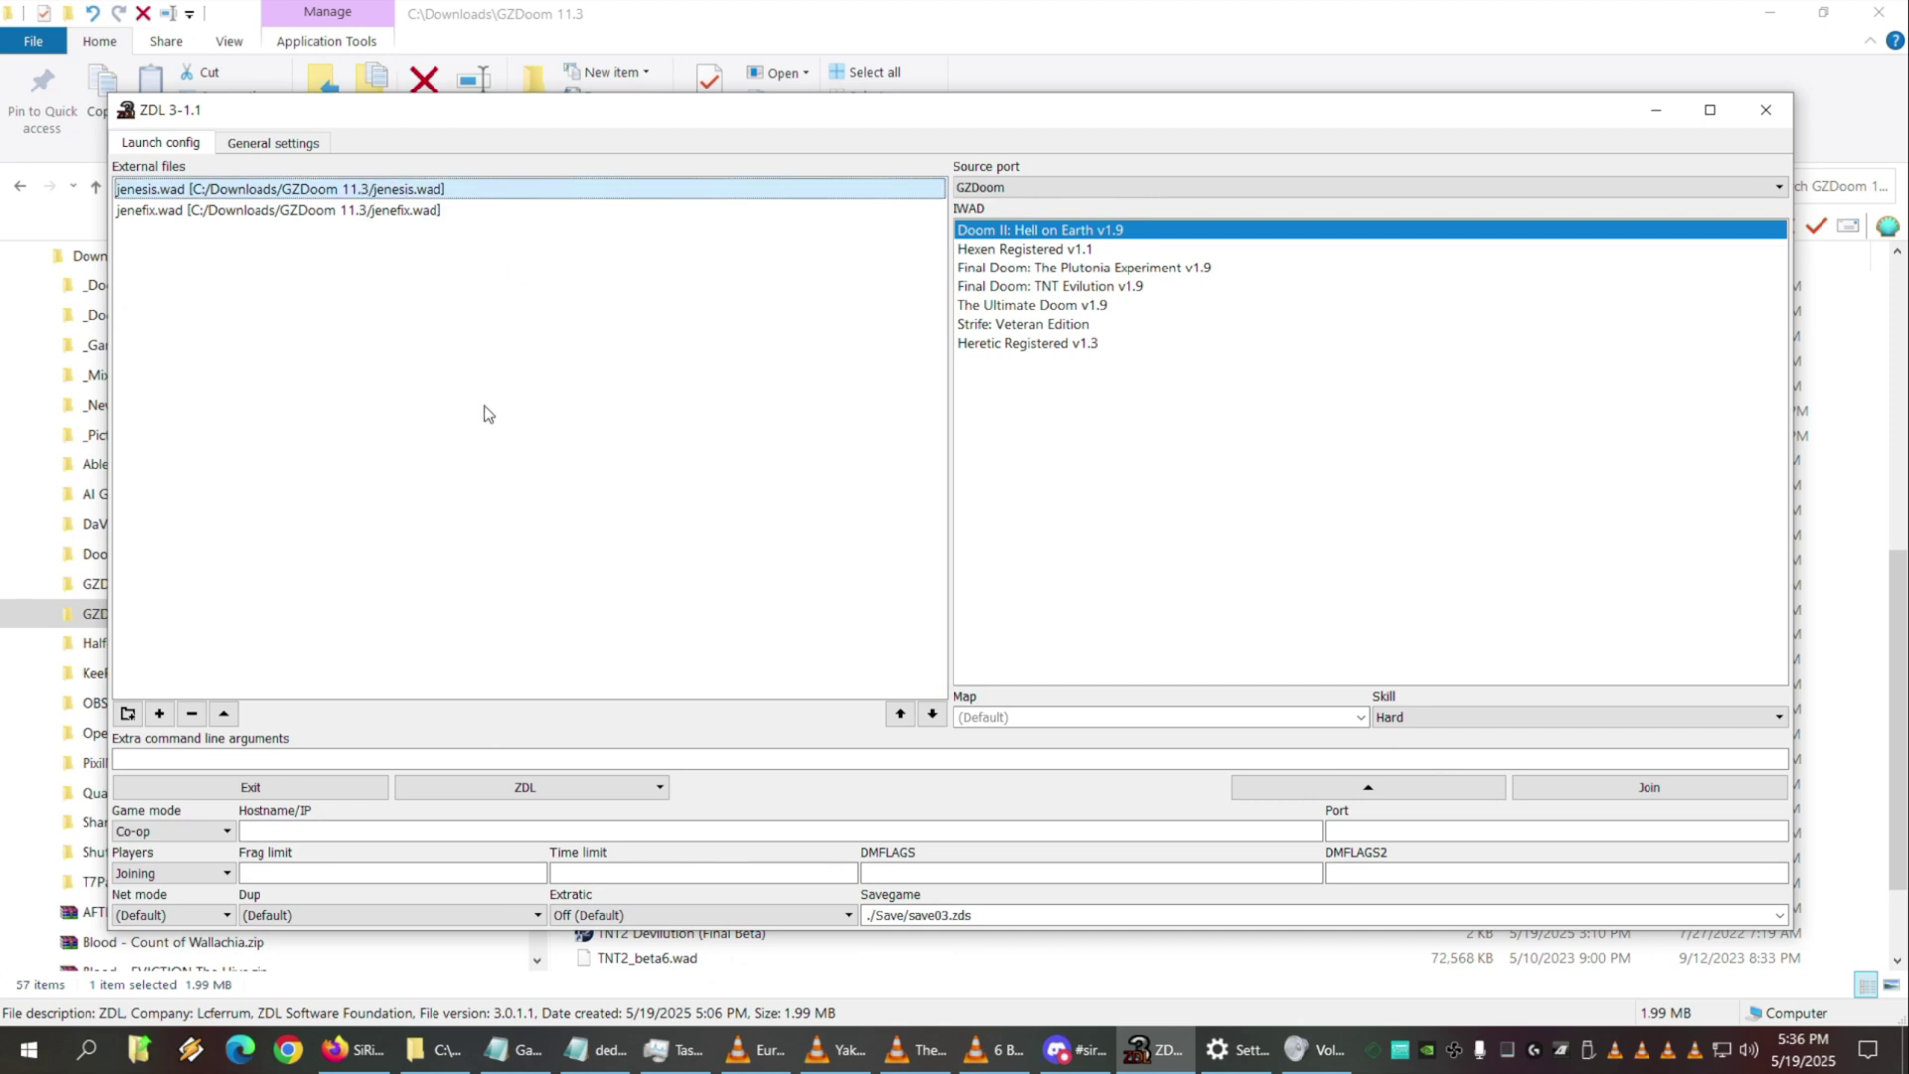
{"action": "left_click", "coordinate": [658, 786]}
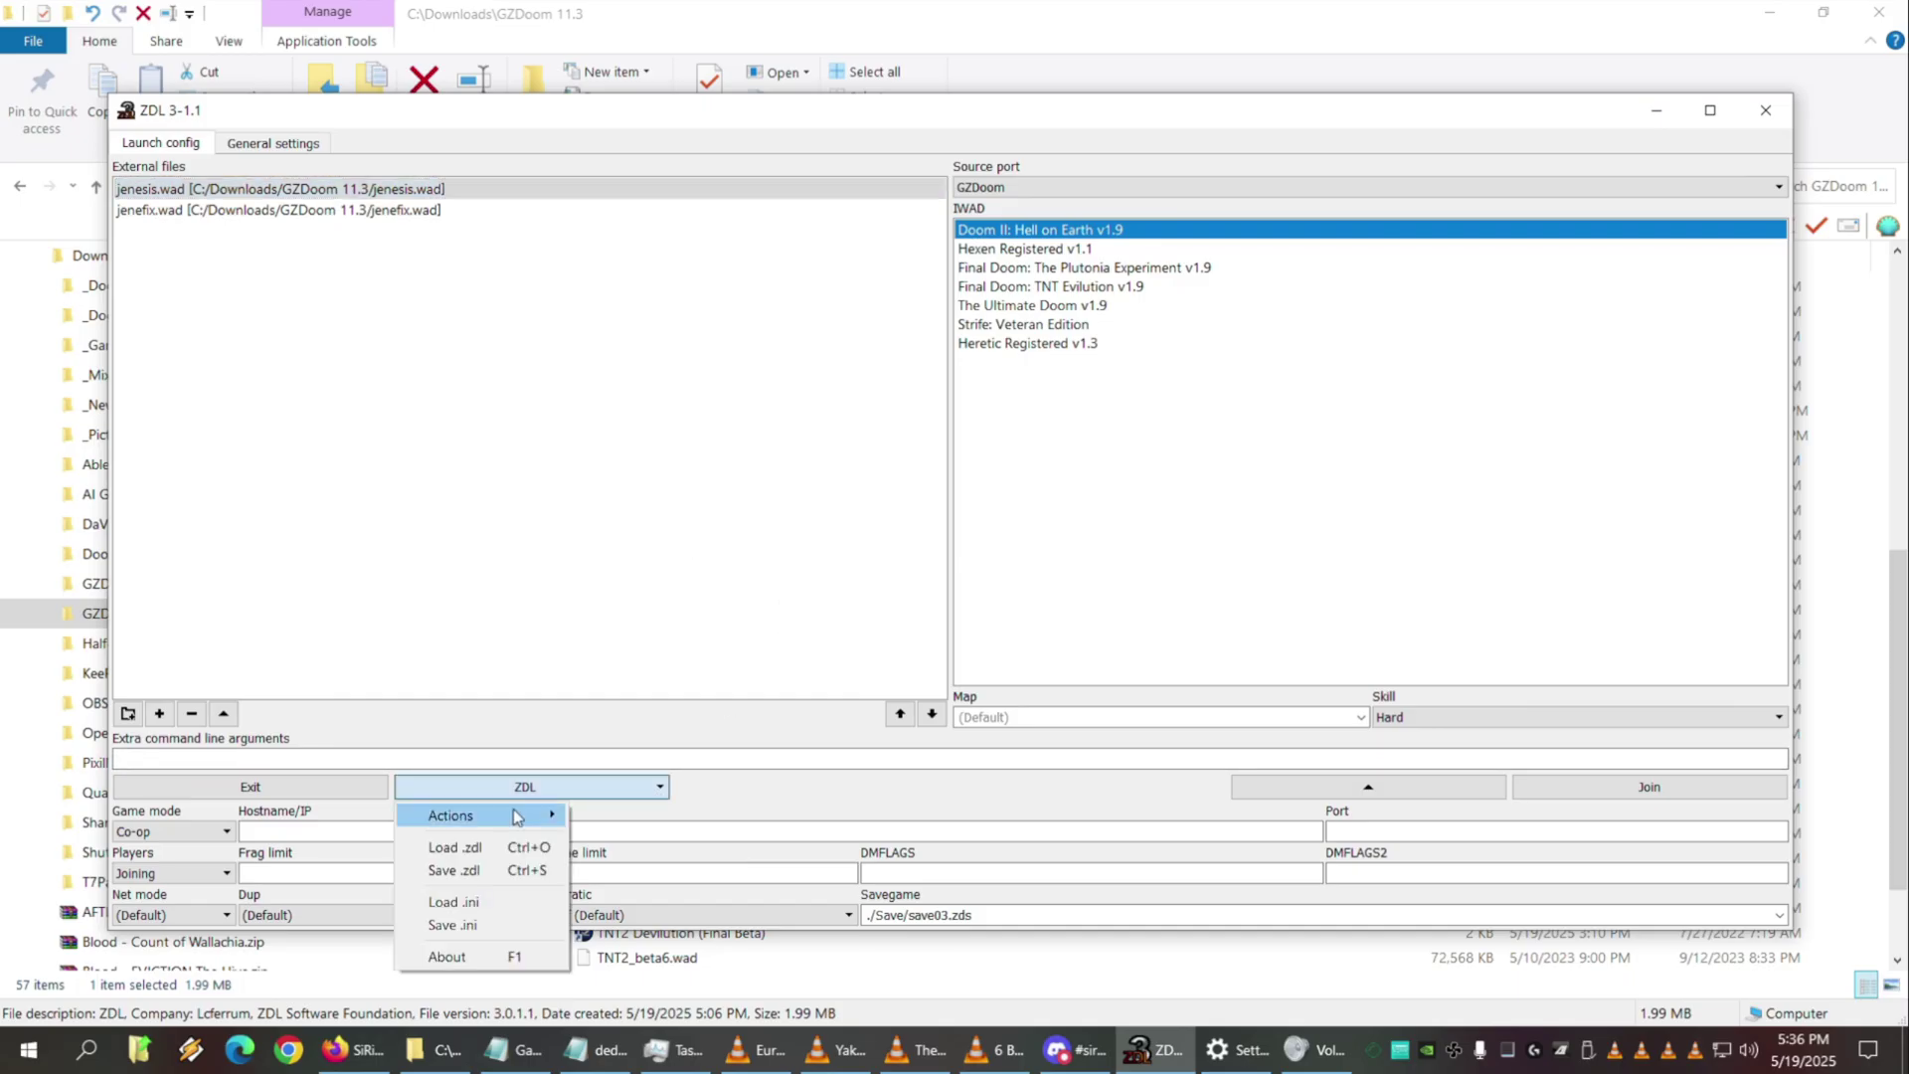
{"action": "mouse_move", "coordinate": [518, 817]}
{"action": "left_click", "coordinate": [637, 818]}
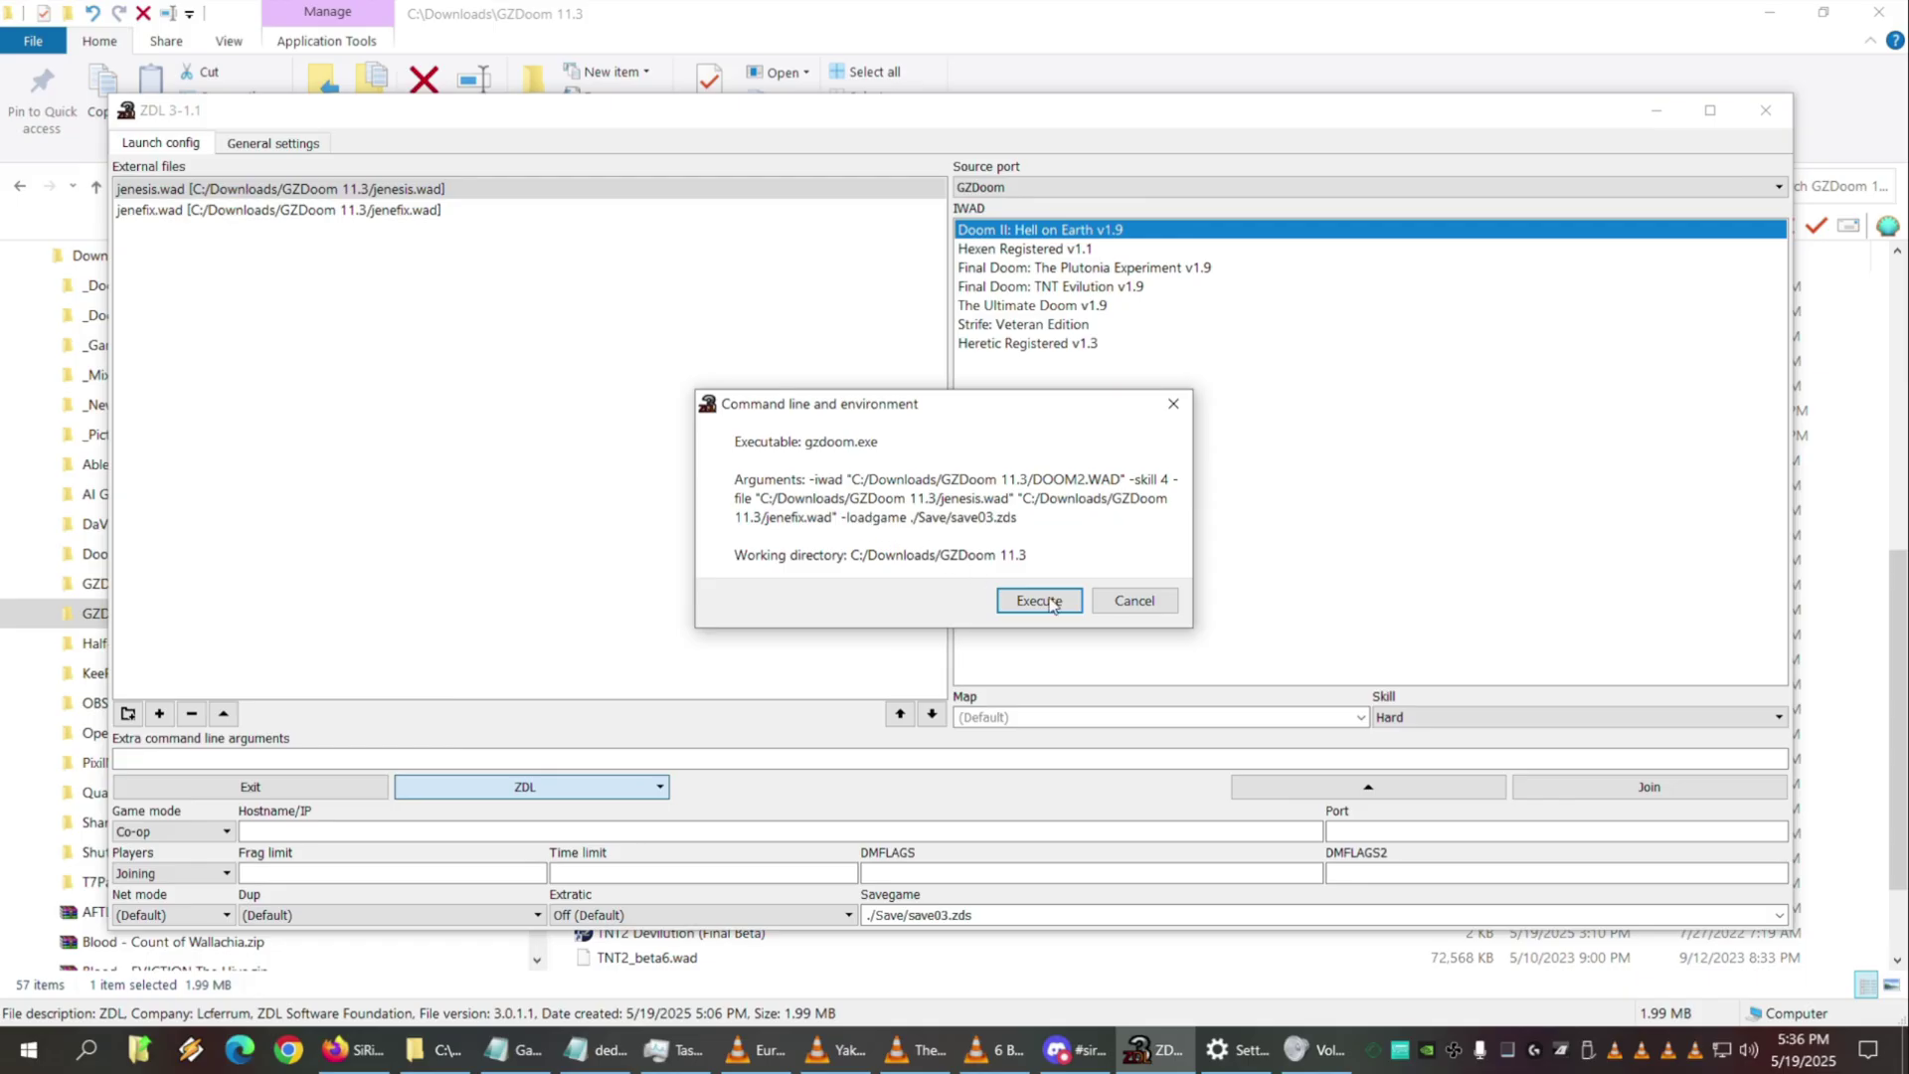
{"action": "left_click", "coordinate": [1137, 603]}
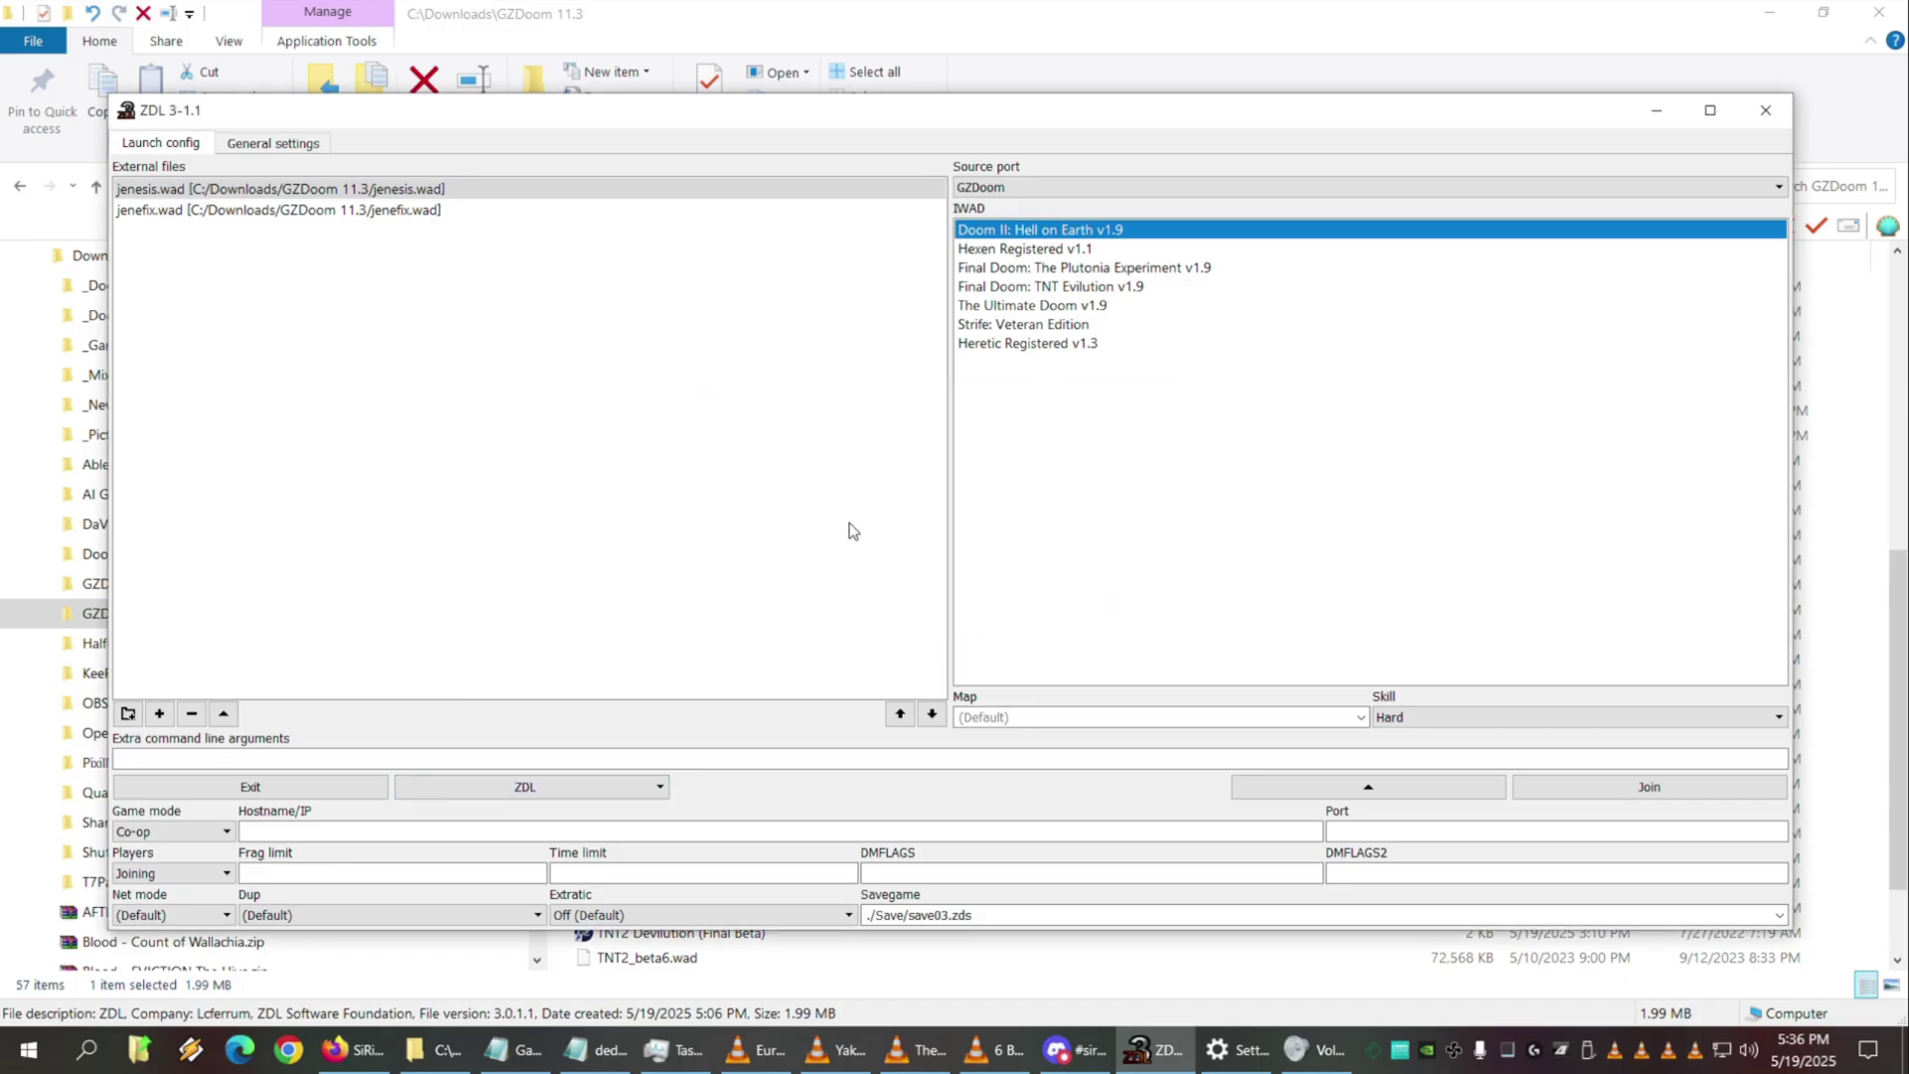